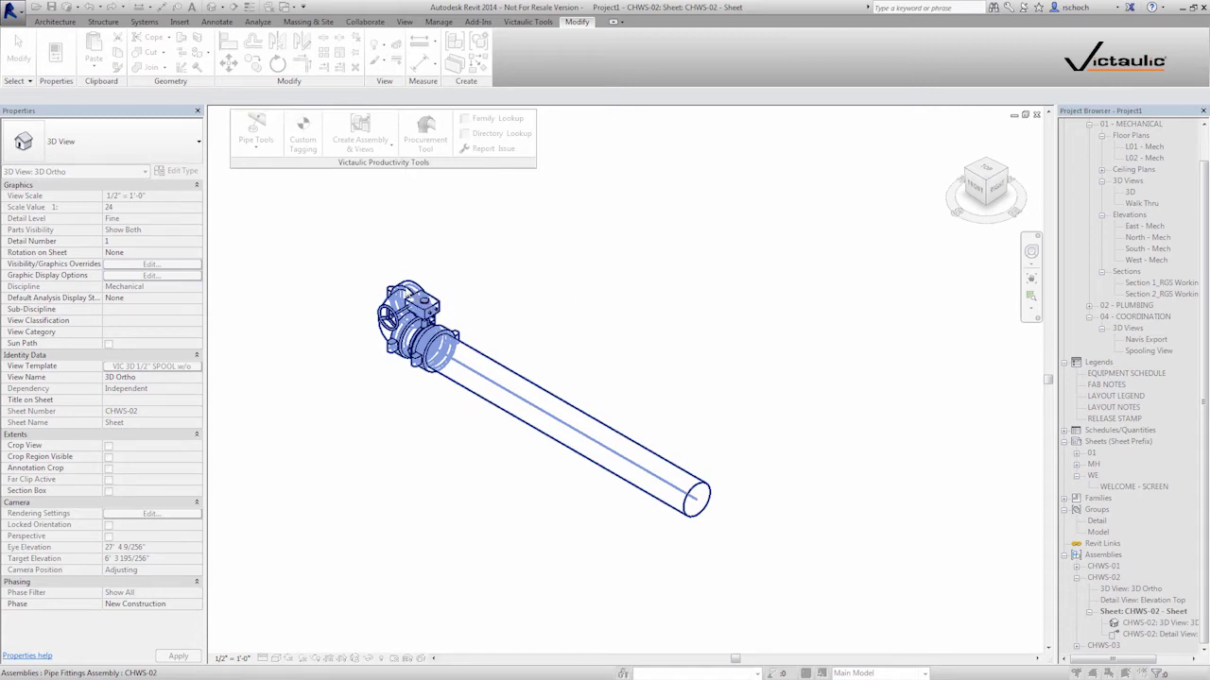
# Step: Try to tag the Style 07 rigid coupling at the elbow end of the CHWS-02 assembly in the 3D view
pyautogui.press('Tab')
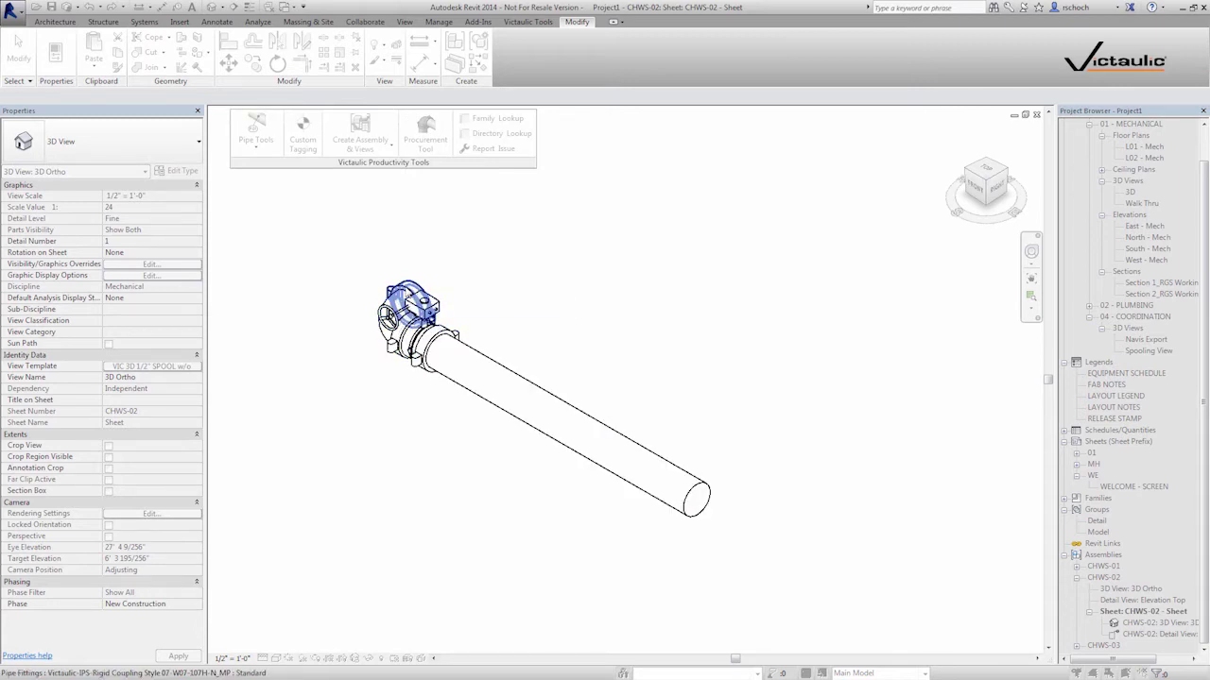
pyautogui.click(408, 293)
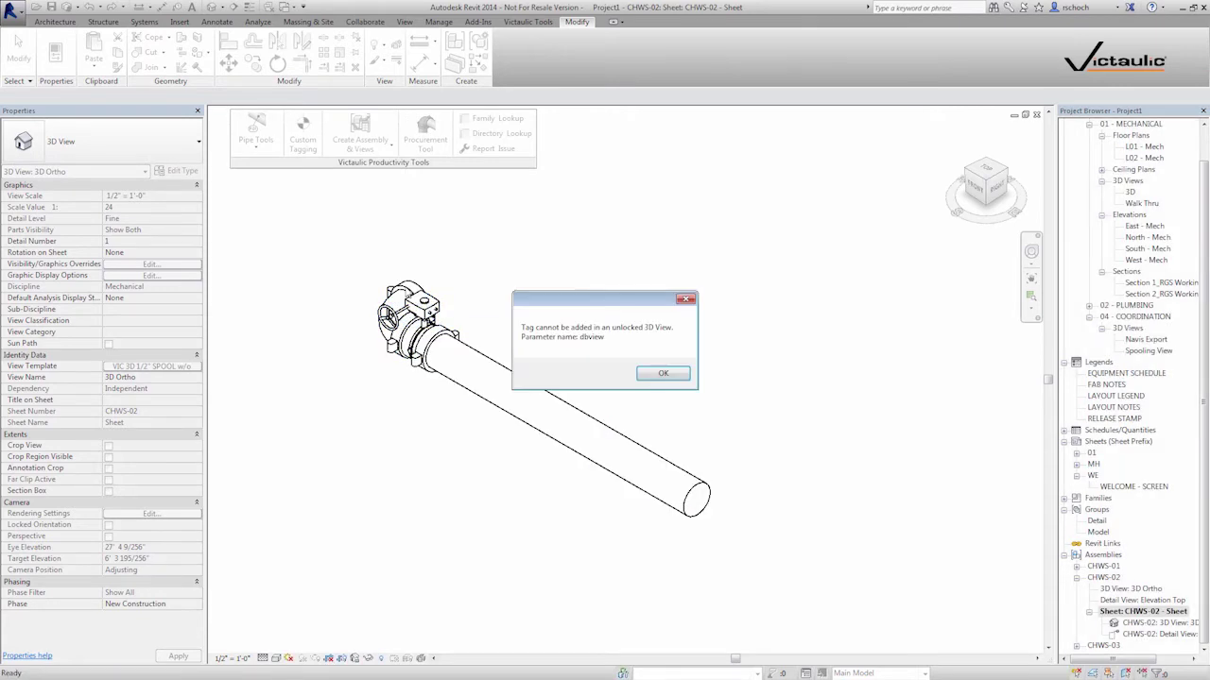
pyautogui.click(663, 376)
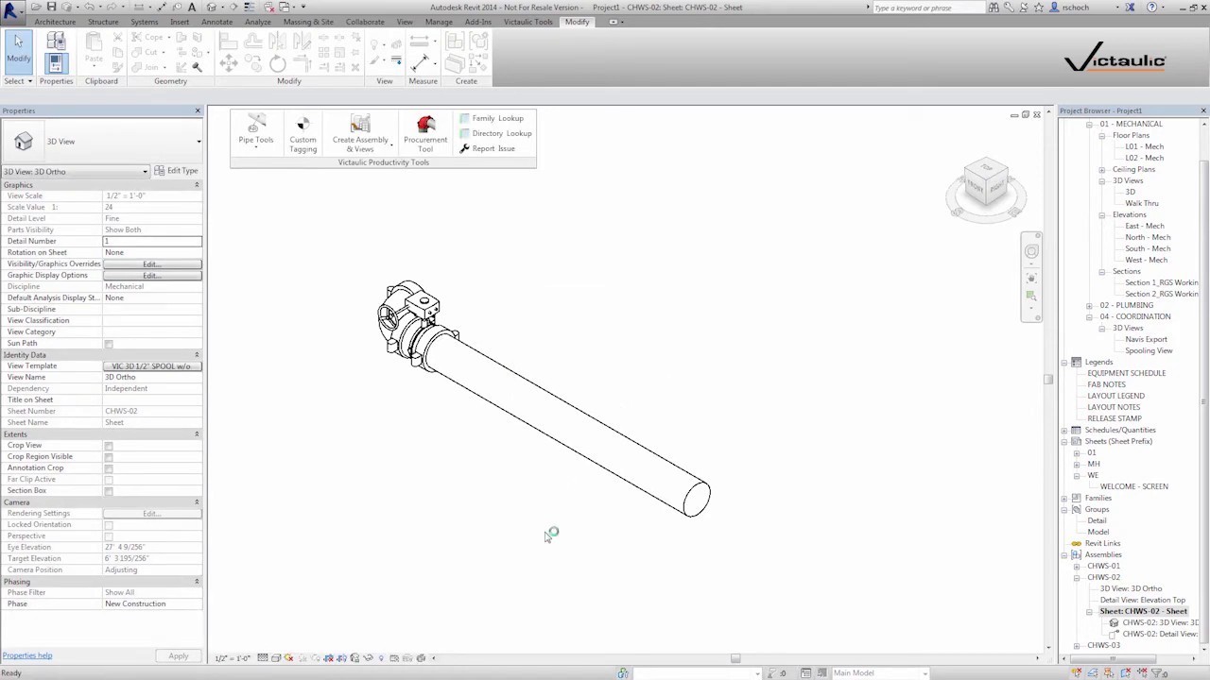
# Step: Save the orientation of the CHWS-02 3D Ortho view and lock the view
pyautogui.click(356, 659)
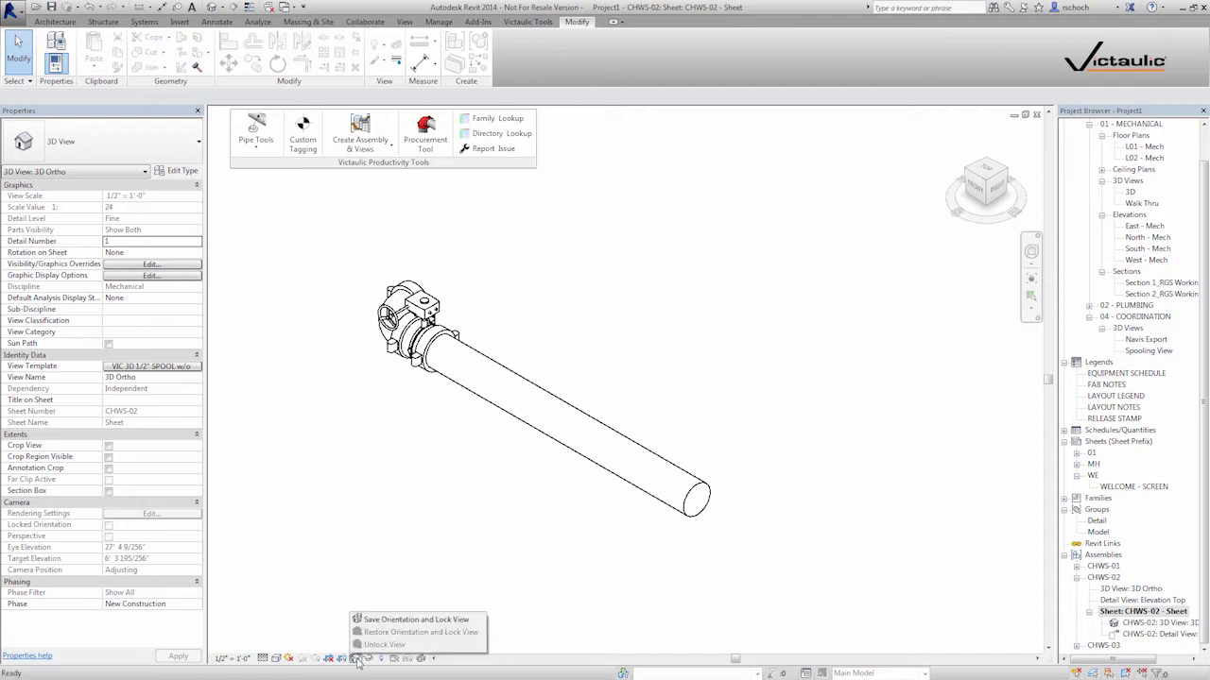
pyautogui.click(402, 621)
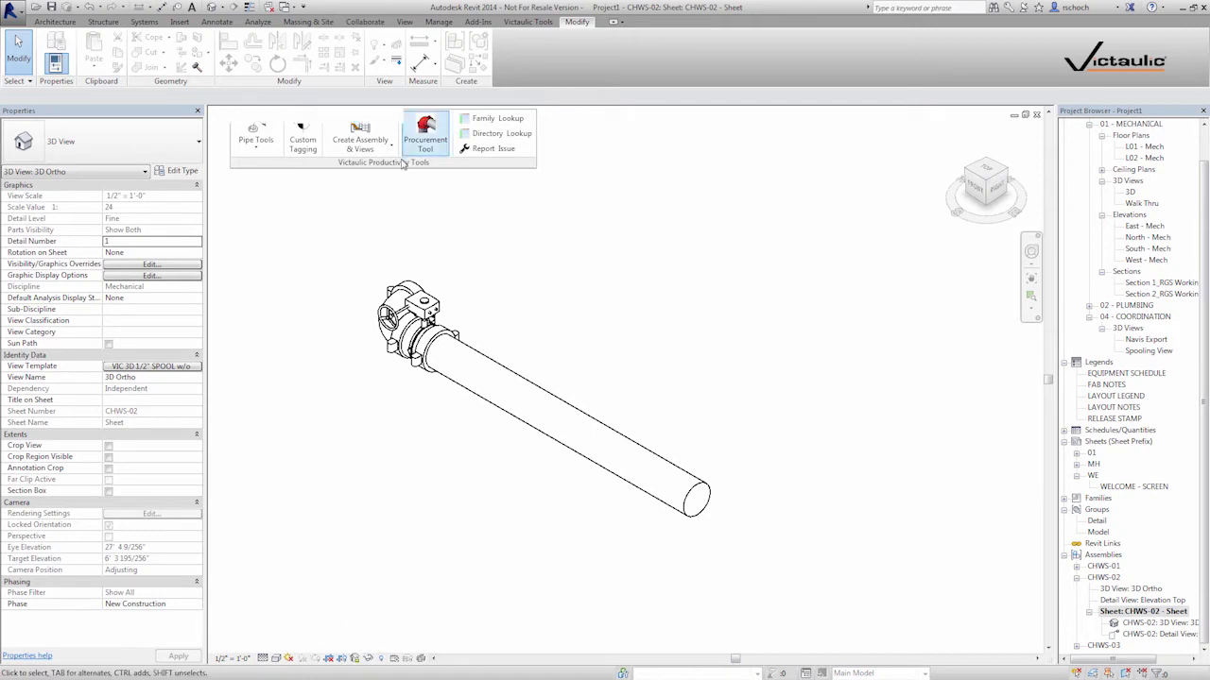
# Step: Tag the end coupling, the elbow, the pipe and the butterfly valve with the group 1 pill mark tags using Custom Tagging
pyautogui.click(302, 137)
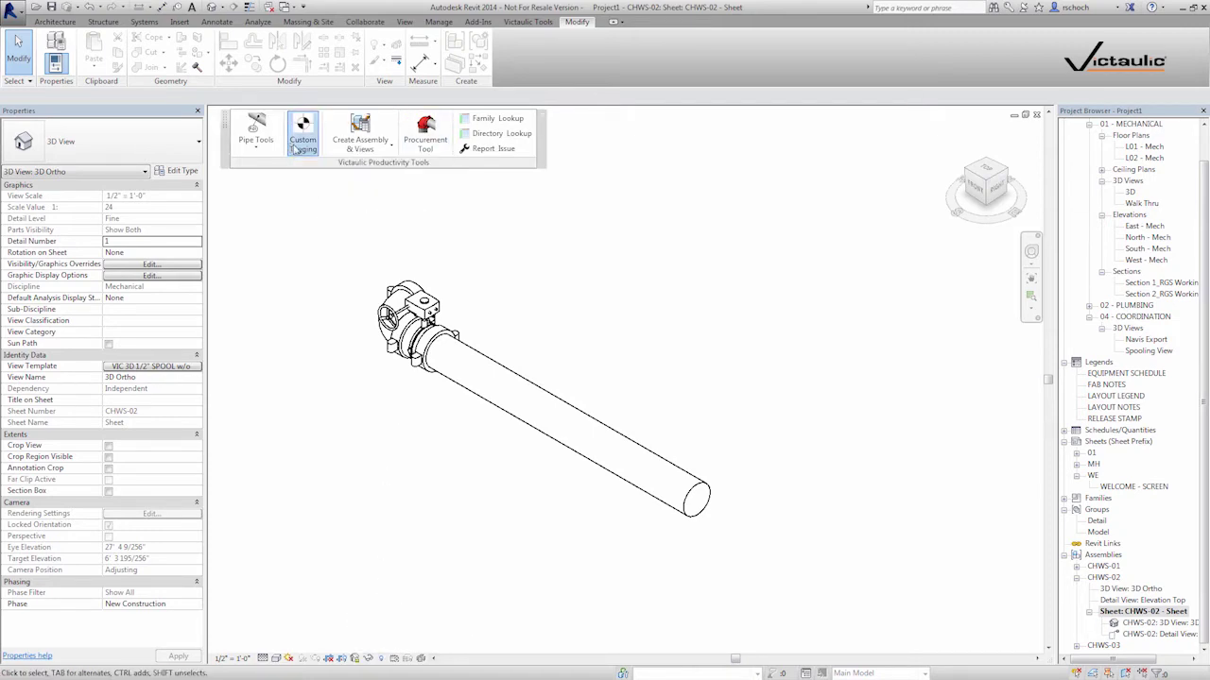
pyautogui.click(441, 320)
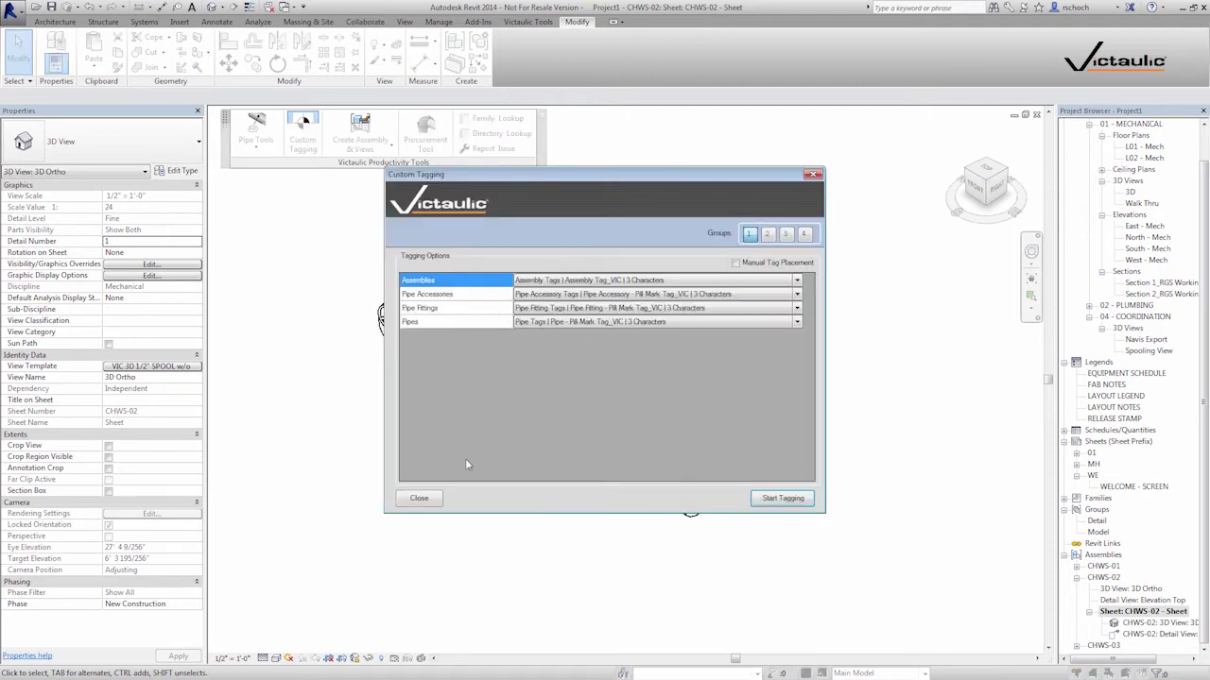
pyautogui.click(780, 498)
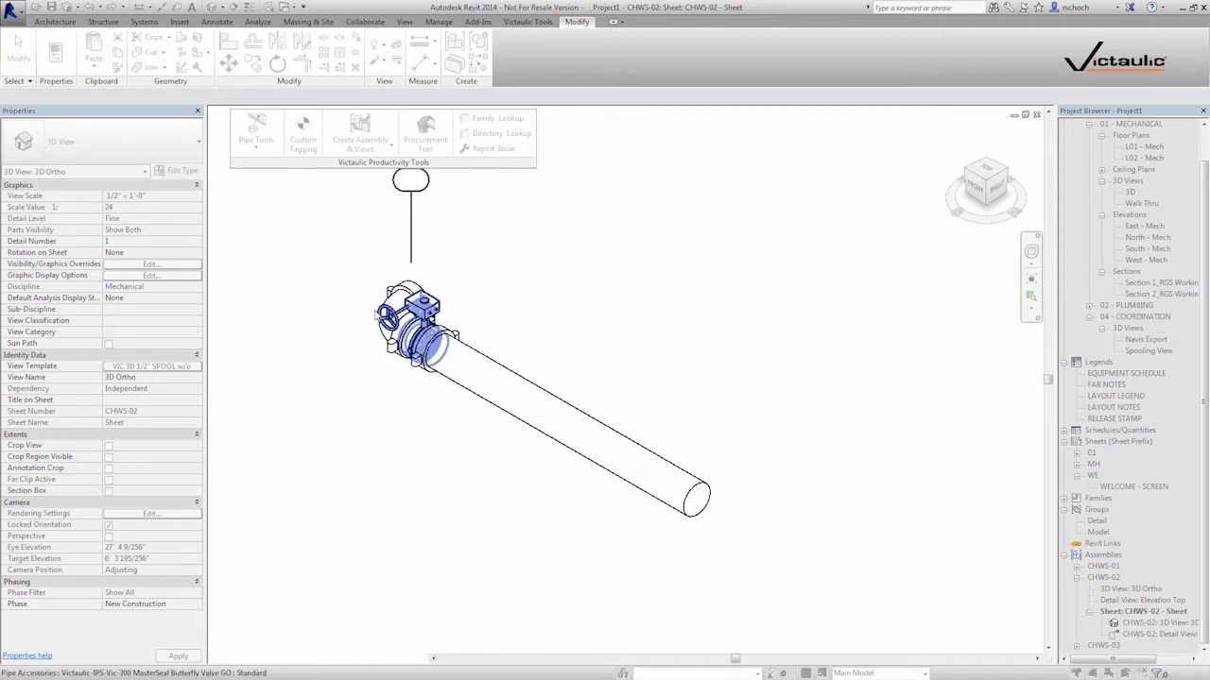
pyautogui.click(375, 323)
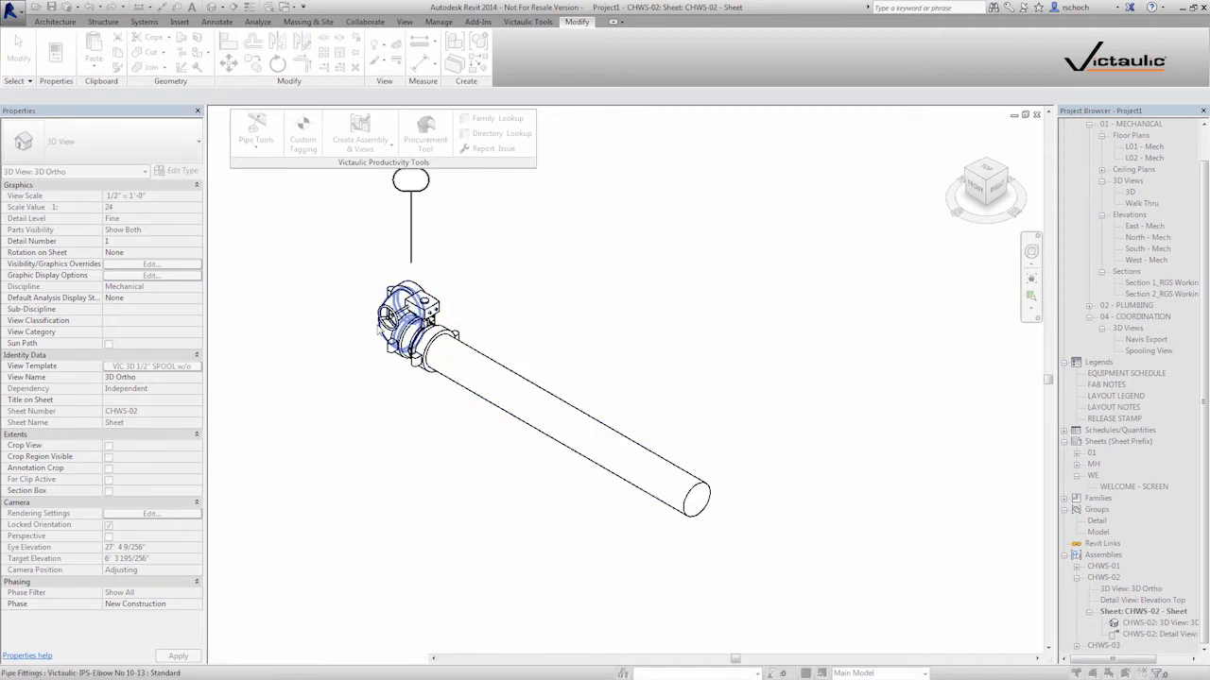
pyautogui.click(378, 330)
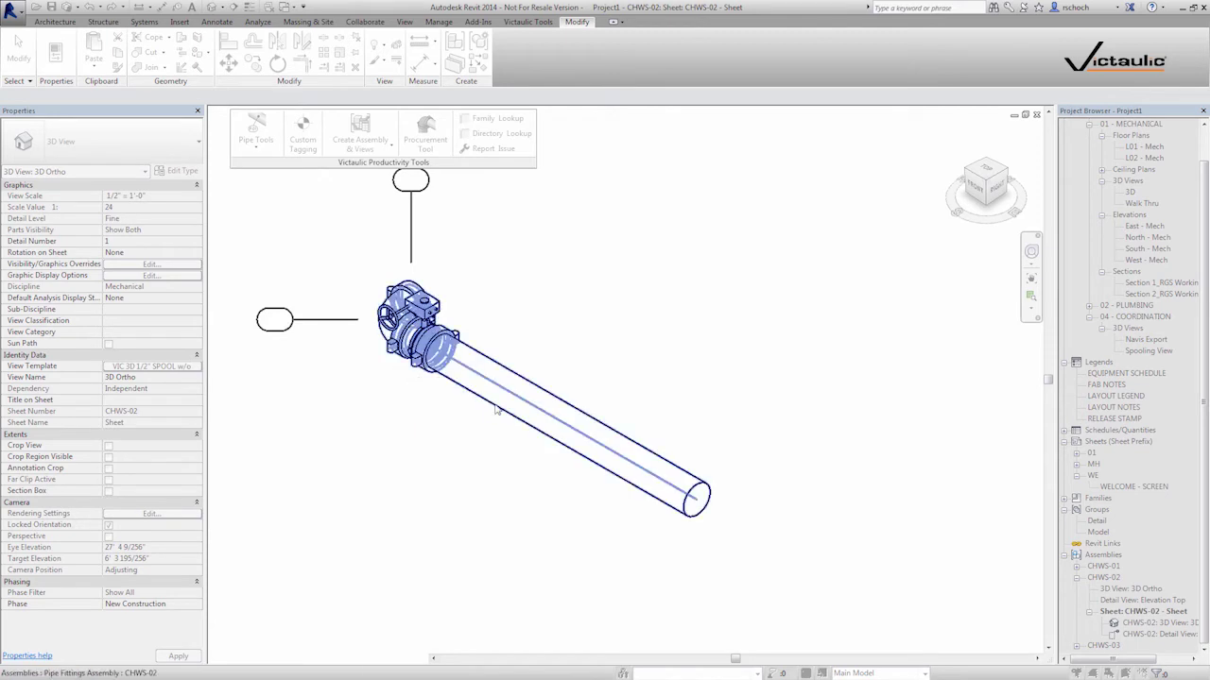
pyautogui.click(544, 434)
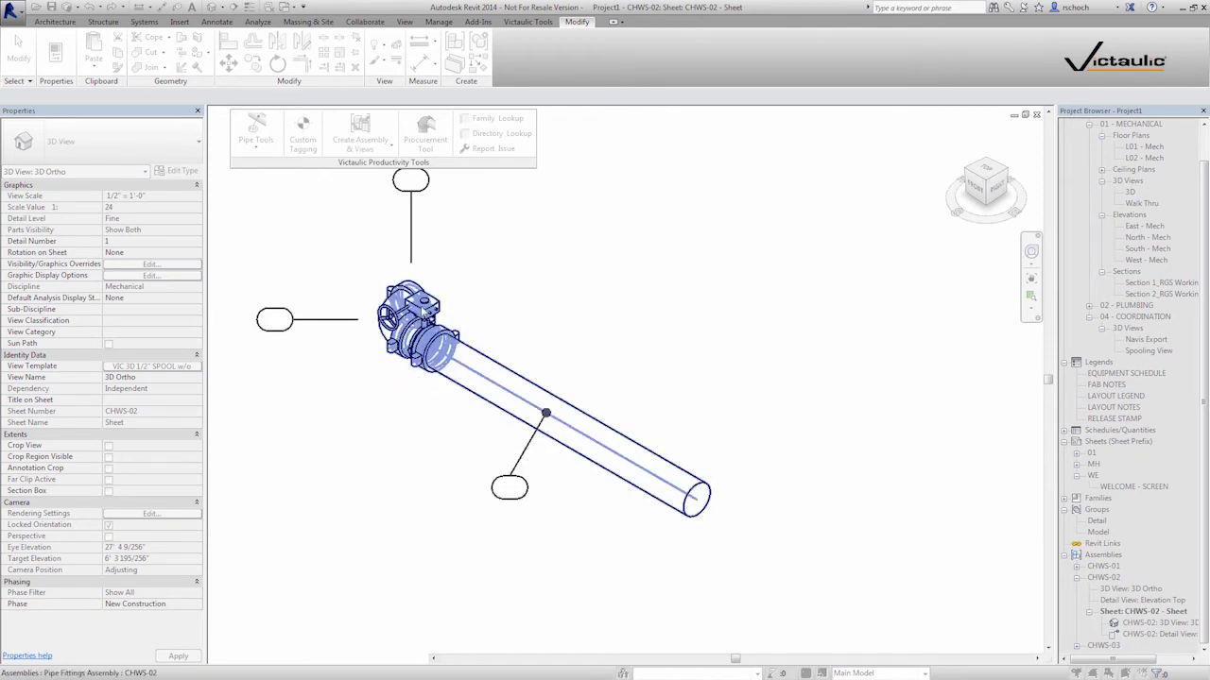
pyautogui.click(422, 304)
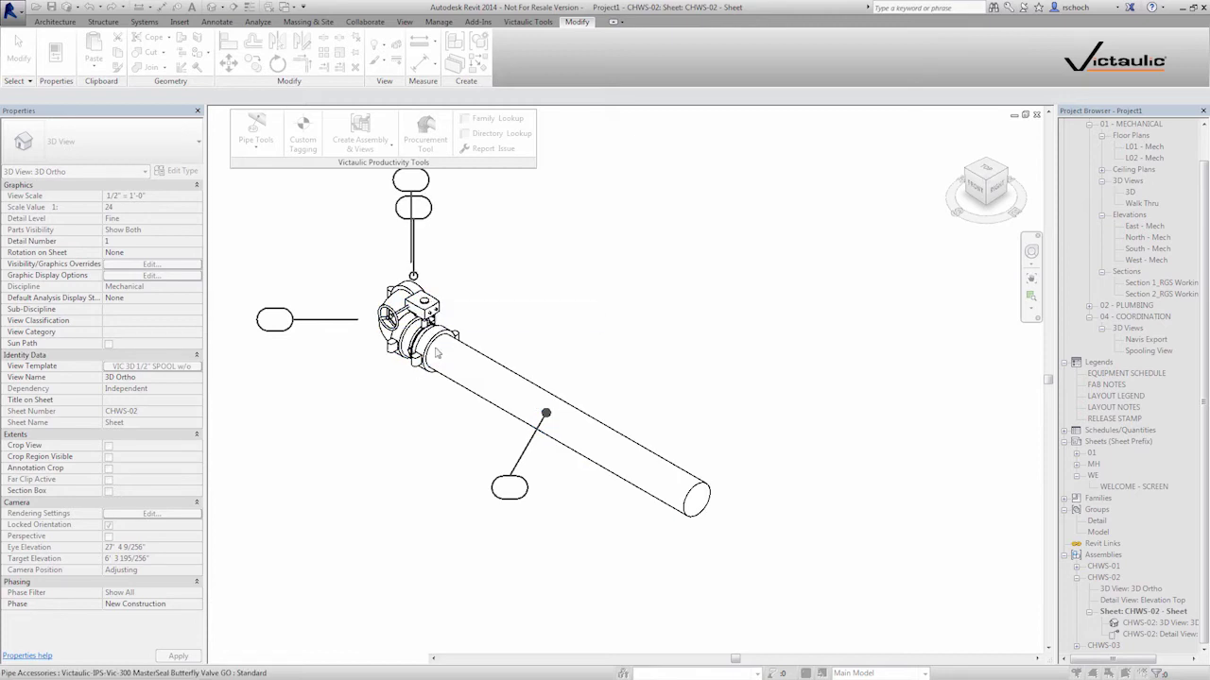
pyautogui.rightClick(476, 237)
pyautogui.click(502, 244)
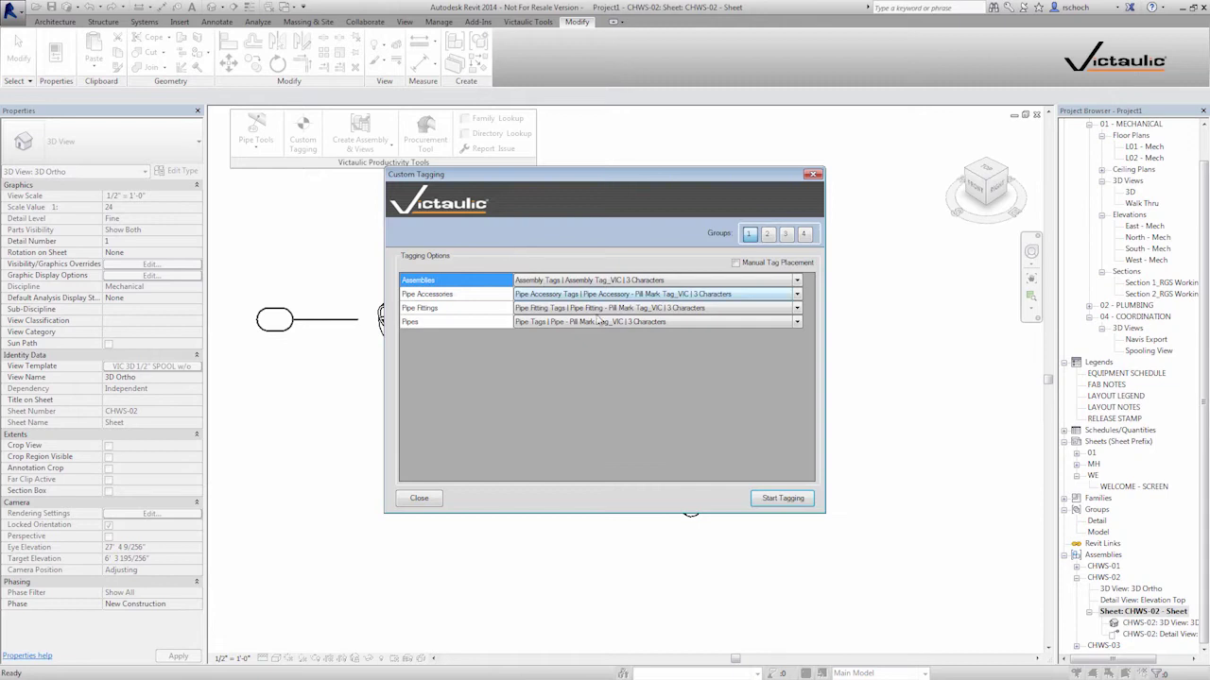
pyautogui.click(421, 498)
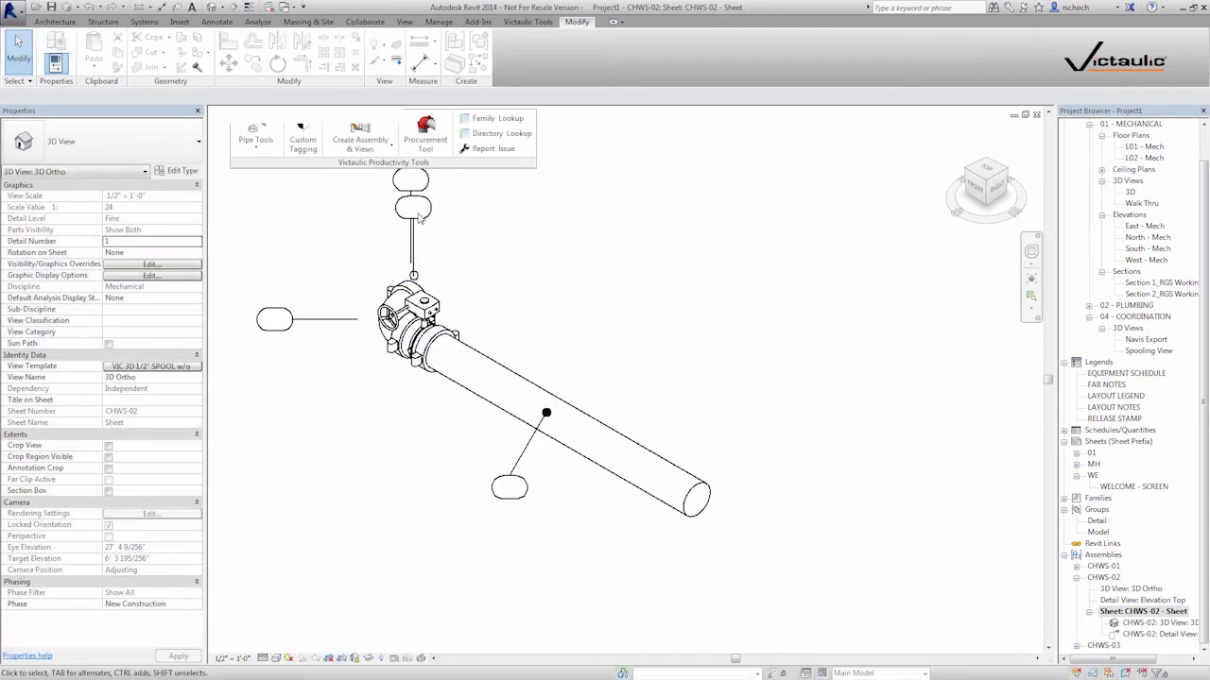
# Step: Move the butterfly valve's tag below the elbow tag, give it a free leader end, and point the leader at the valve
pyautogui.click(412, 232)
pyautogui.moveTo(412, 232); pyautogui.dragTo(326, 416)
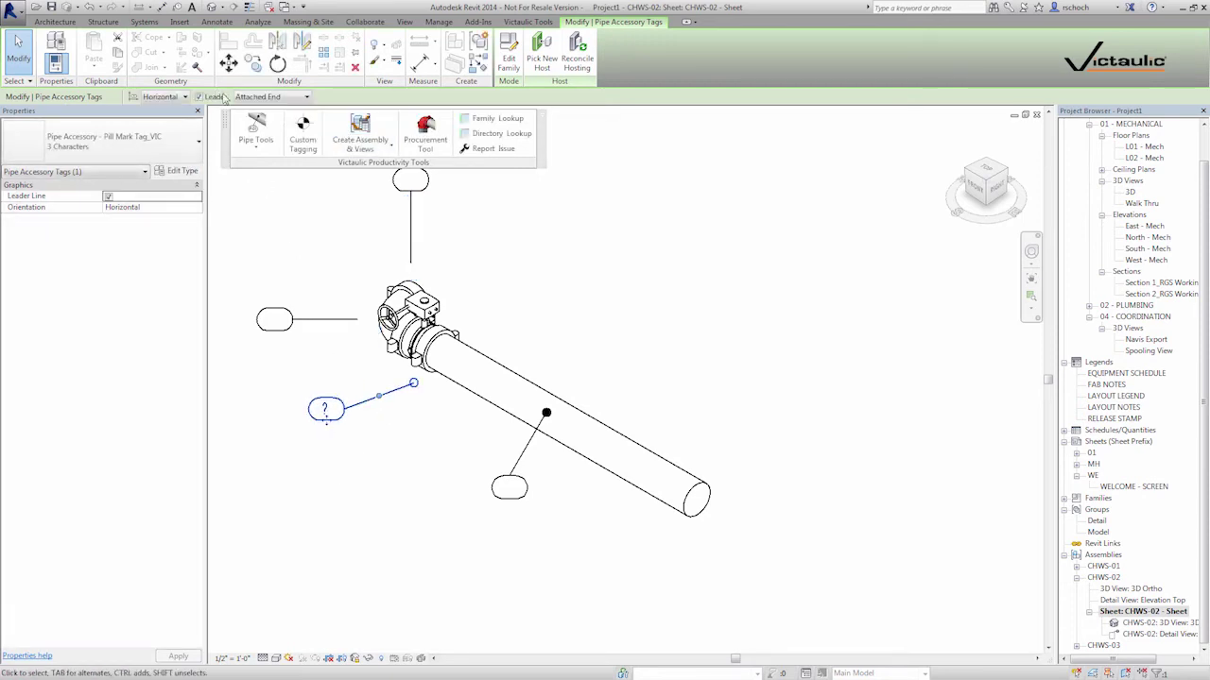
pyautogui.click(265, 98)
pyautogui.click(250, 119)
pyautogui.moveTo(327, 501); pyautogui.dragTo(407, 362)
pyautogui.click(406, 452)
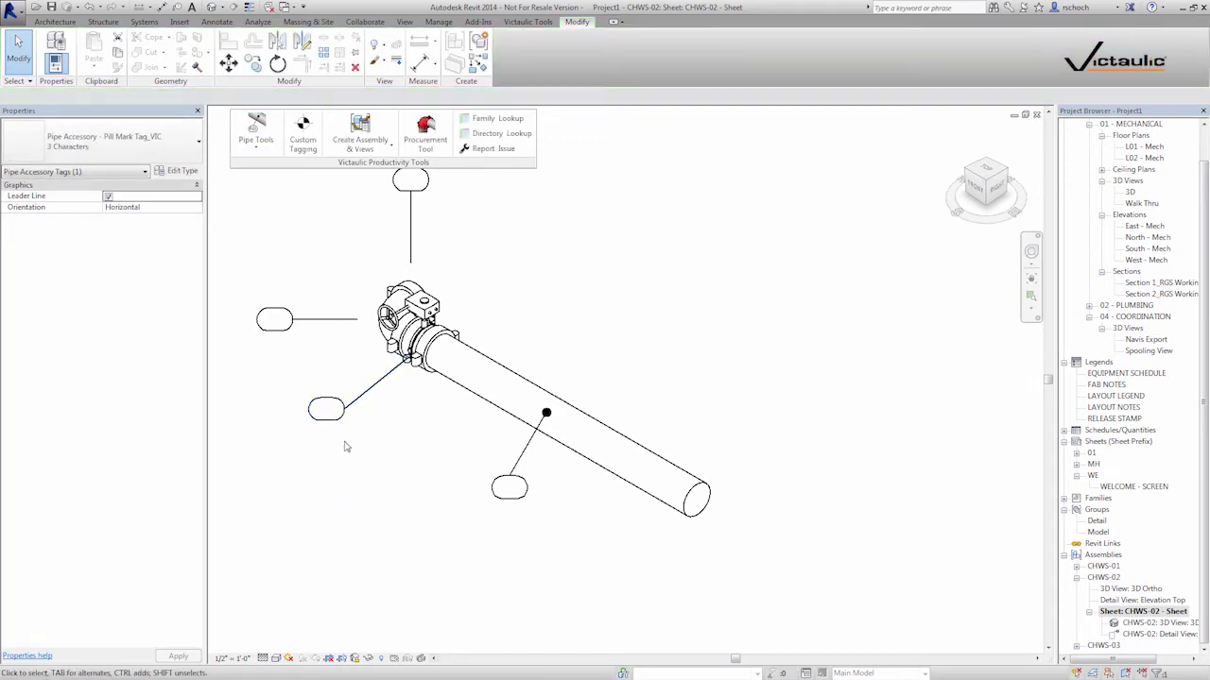
# Step: Open the spool list of the CHWS-02 pipe assembly in the Procurement Tool
pyautogui.scroll(-1, 460, 467)
pyautogui.moveTo(460, 466); pyautogui.dragTo(452, 469, button='middle')
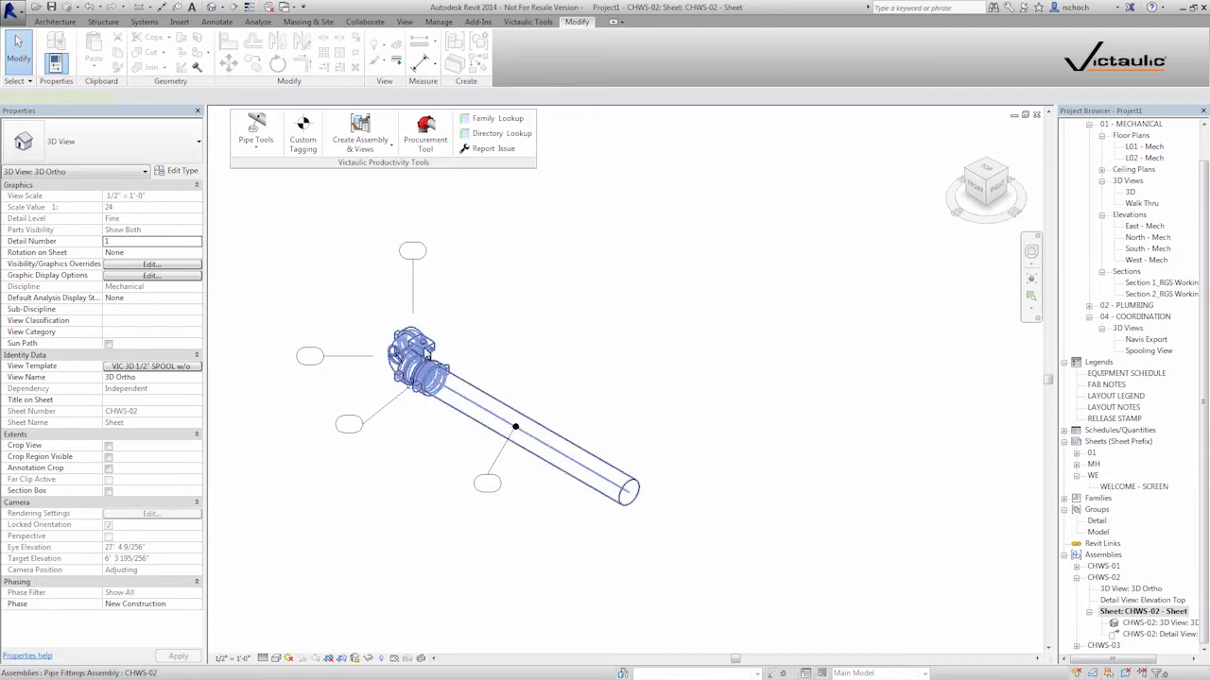
pyautogui.click(488, 378)
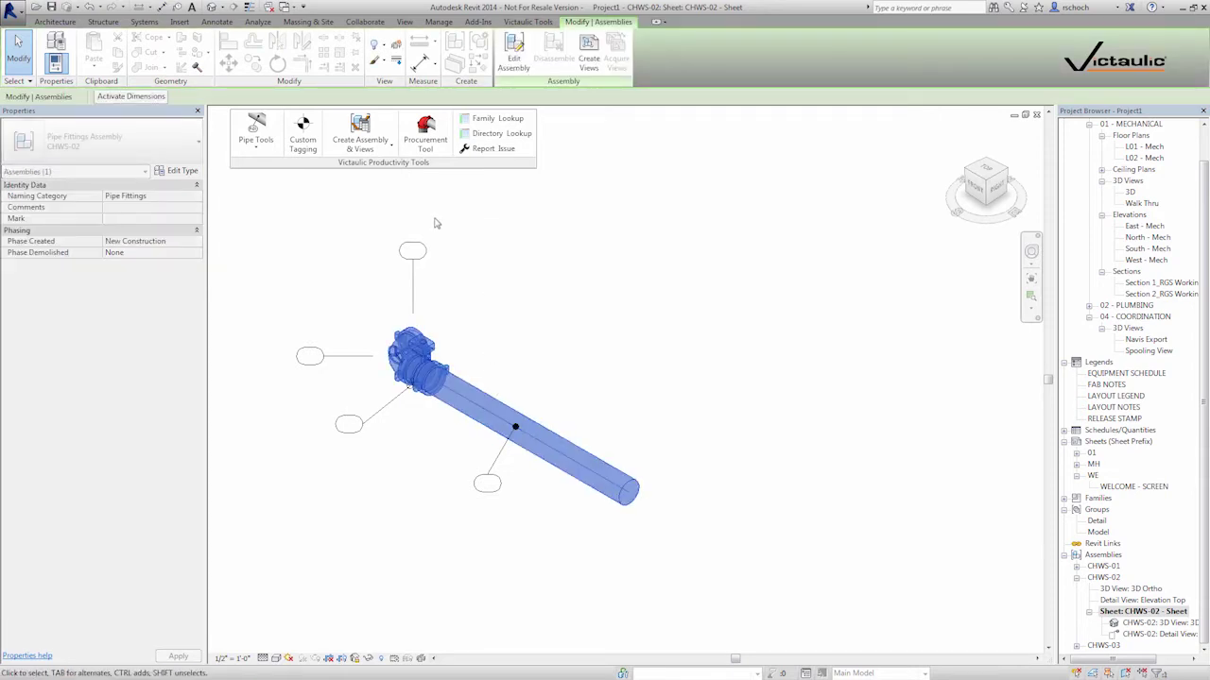
pyautogui.click(425, 142)
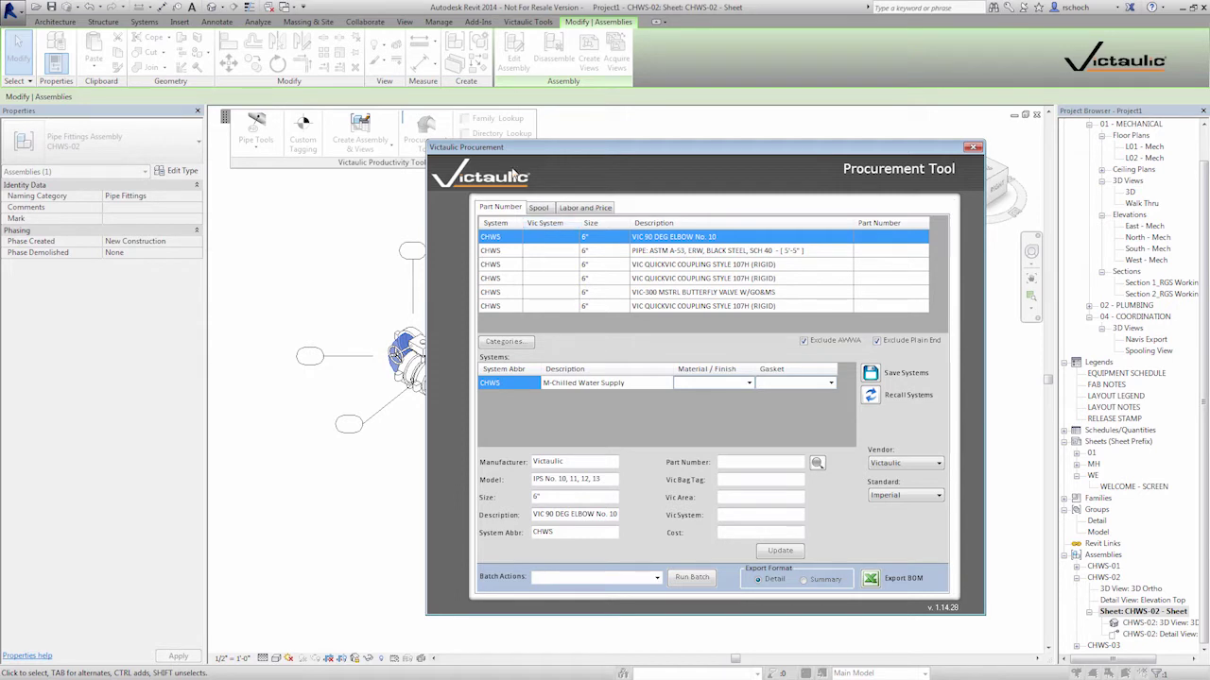
pyautogui.click(541, 212)
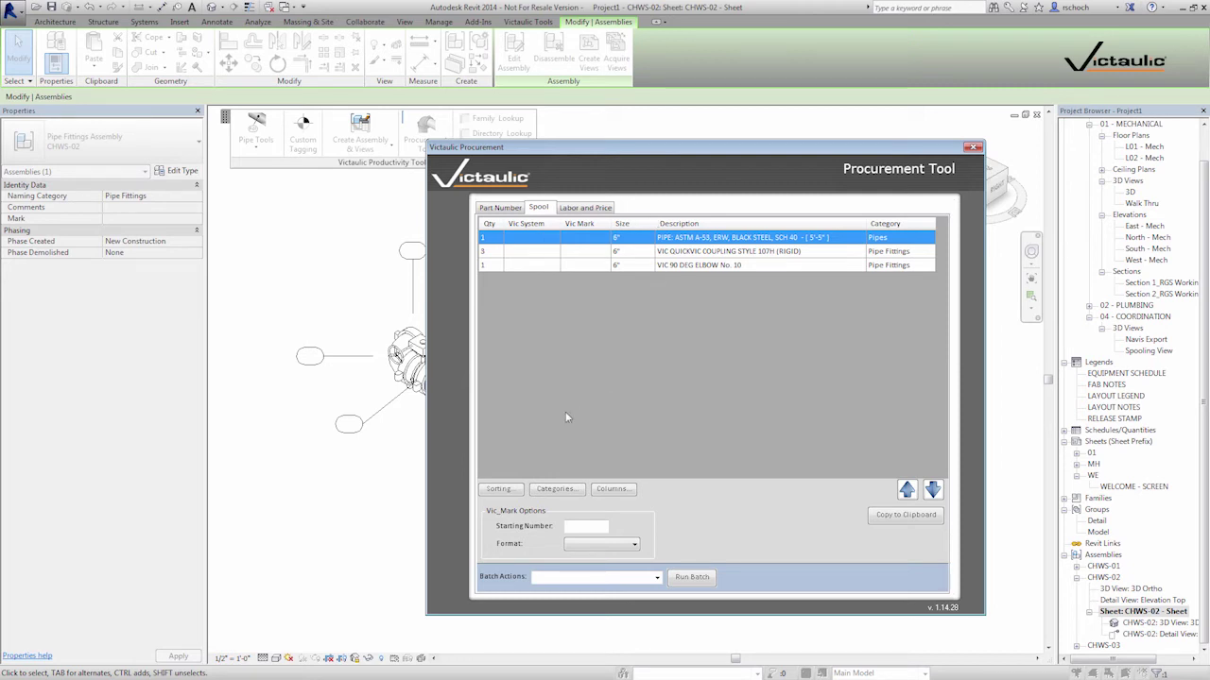
# Step: Move Vic_Mark to first place in the spool list's sort order
pyautogui.click(499, 489)
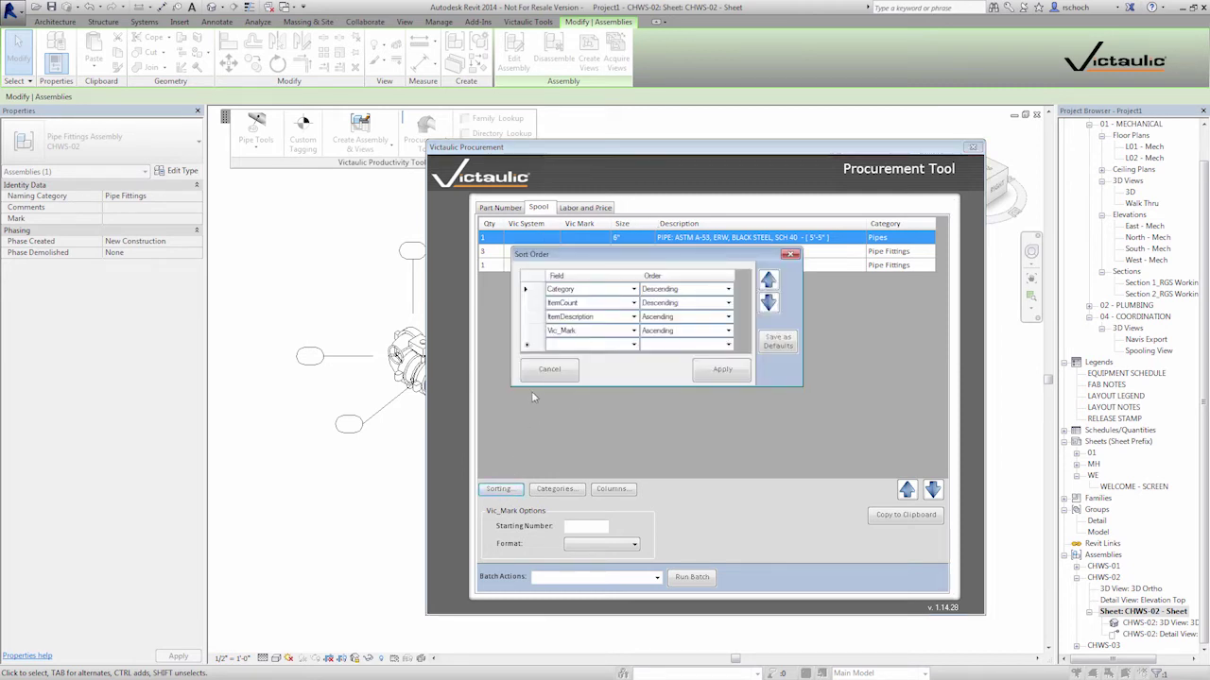
pyautogui.click(561, 332)
pyautogui.click(769, 280)
pyautogui.click(768, 281)
pyautogui.click(768, 281)
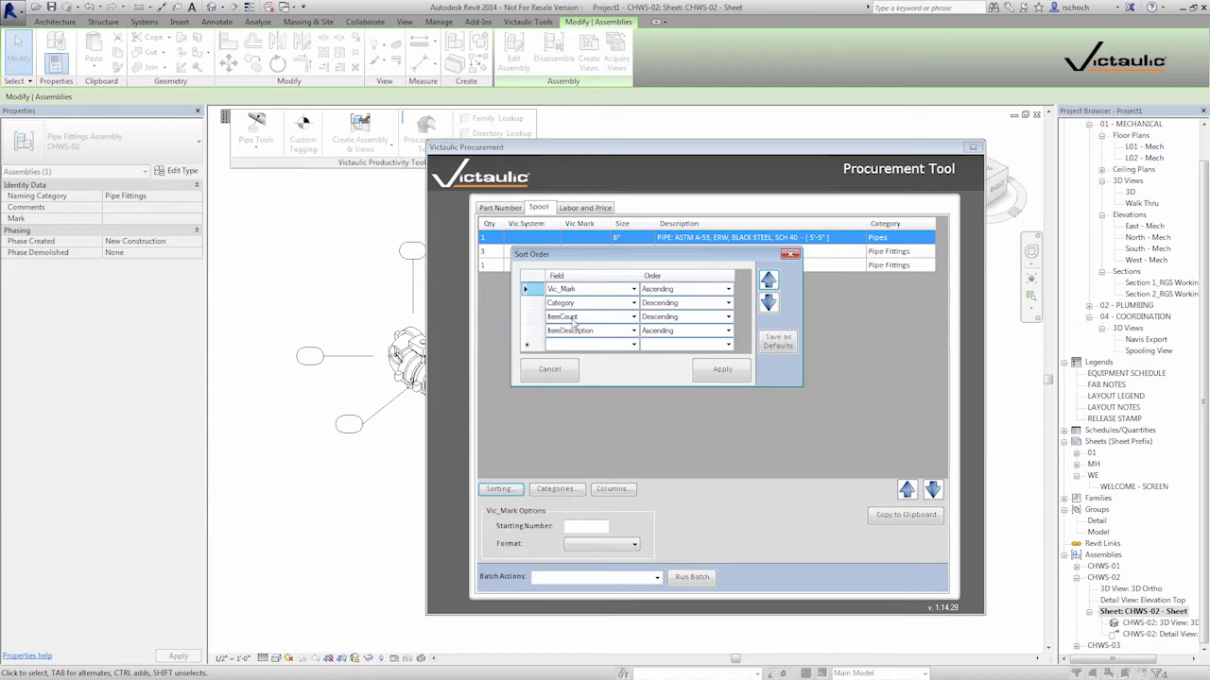
# Step: Add Manufacturer as a sort field in Descending order and place it directly below Category
pyautogui.click(633, 347)
pyautogui.click(633, 346)
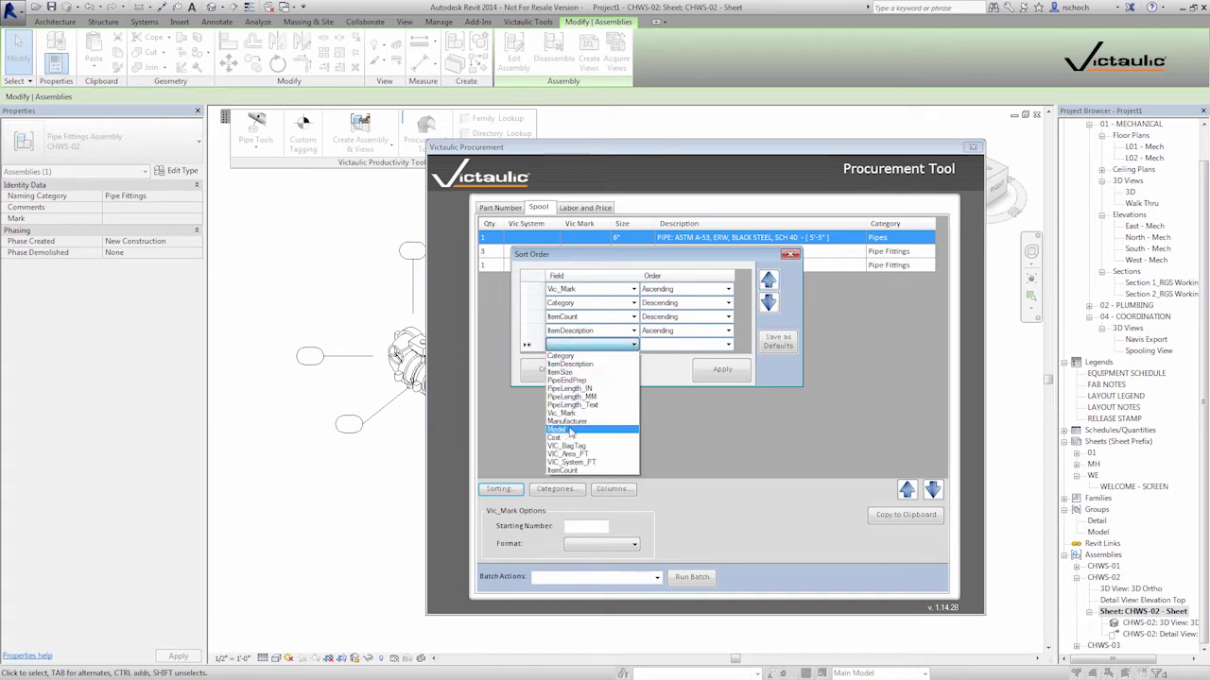
pyautogui.click(567, 422)
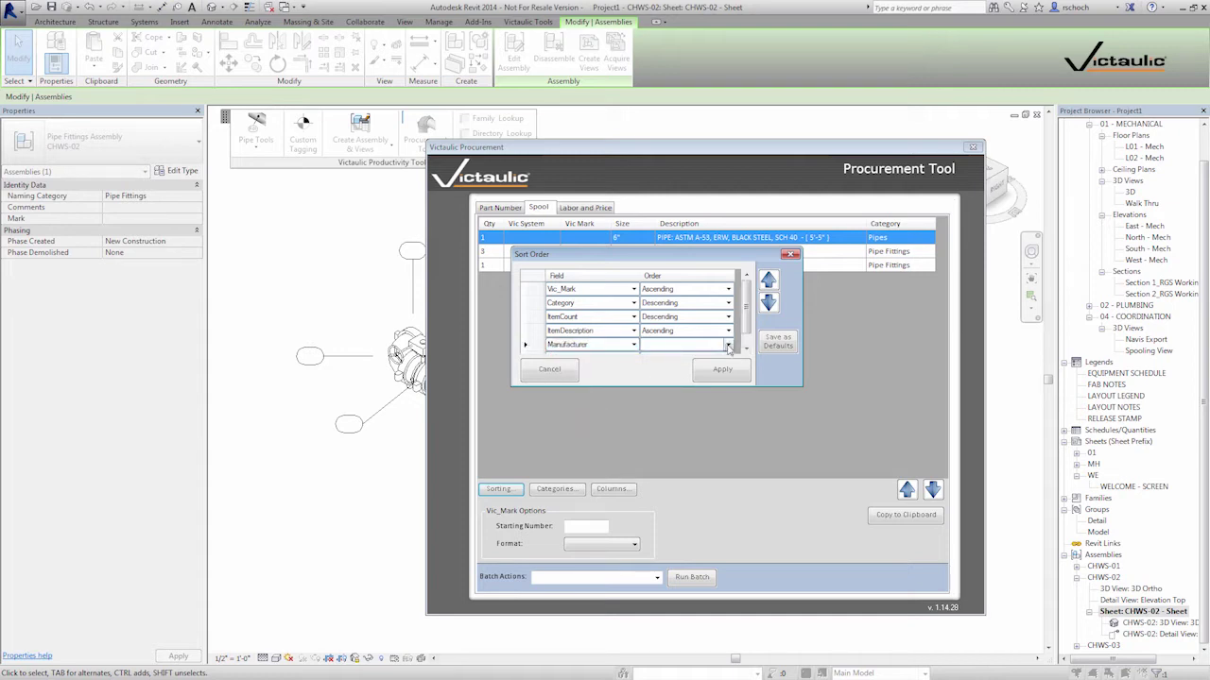
pyautogui.click(727, 346)
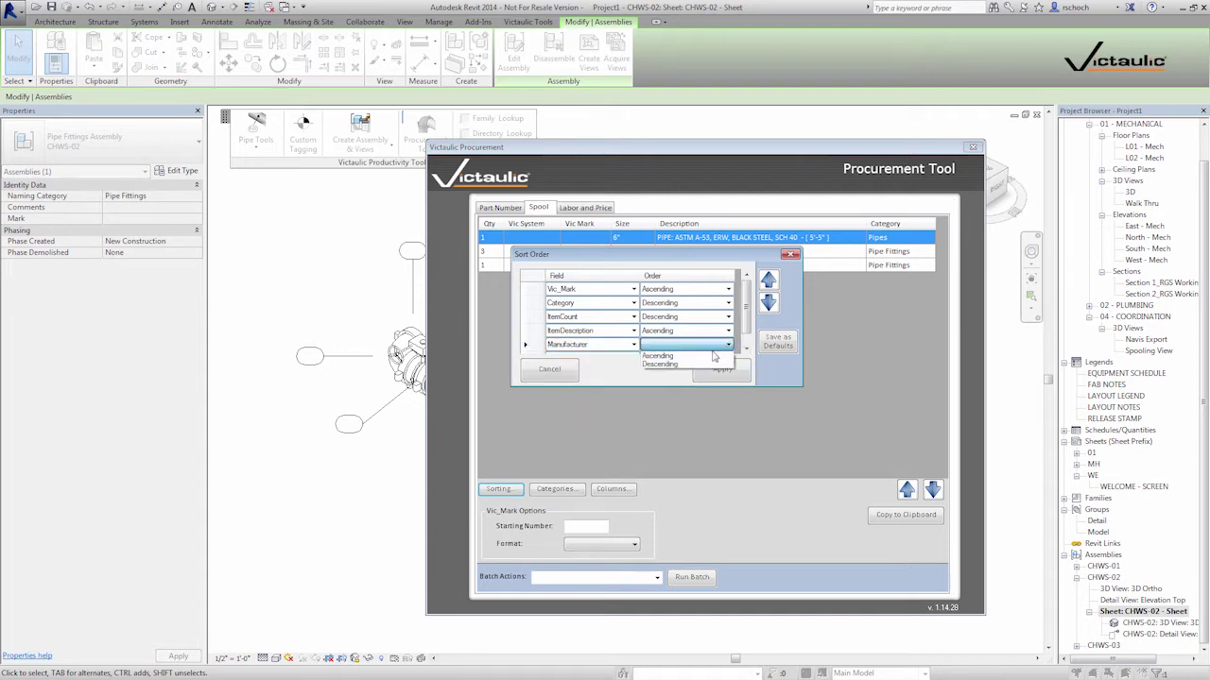
pyautogui.click(681, 367)
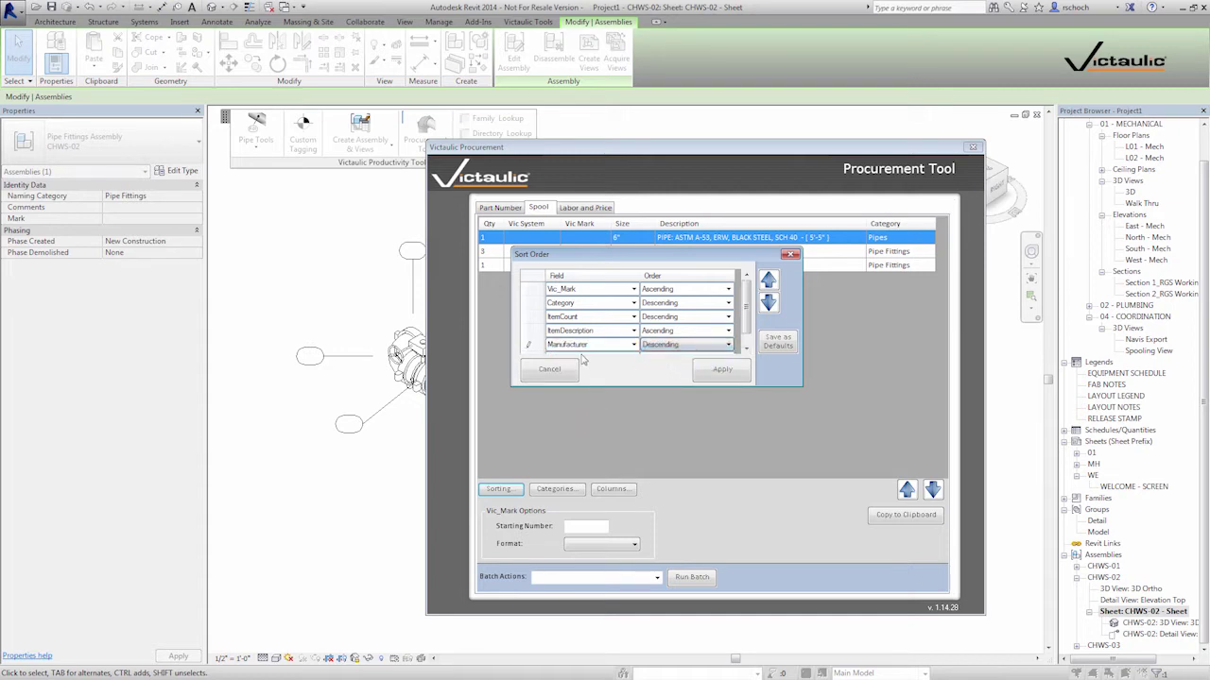
pyautogui.click(532, 346)
pyautogui.click(768, 281)
pyautogui.click(768, 280)
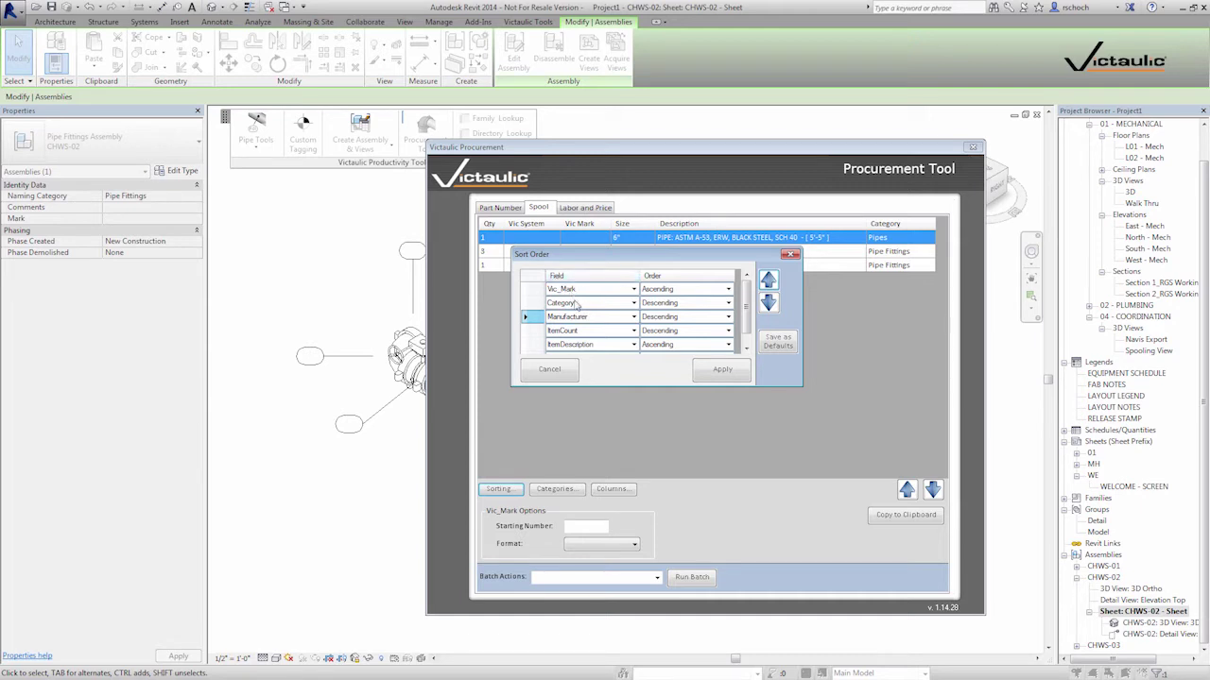
# Step: Replace the ItemCount sort field with ItemSize and move ItemDescription above it
pyautogui.click(633, 336)
pyautogui.click(633, 335)
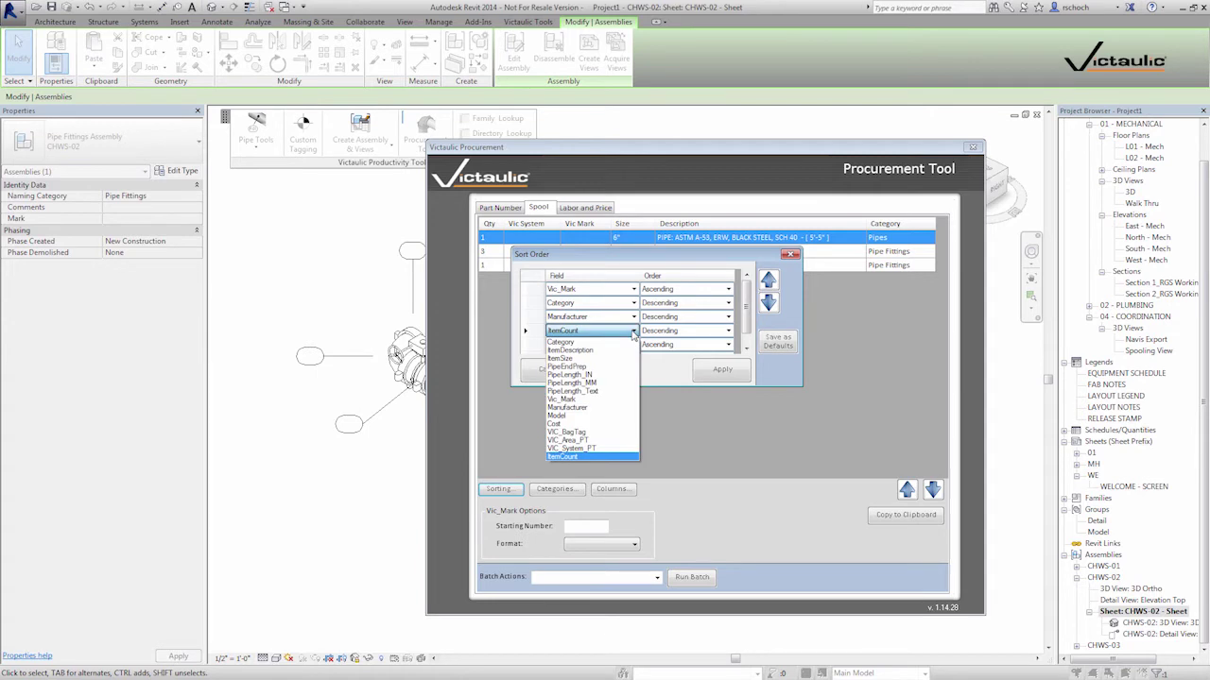
pyautogui.click(568, 360)
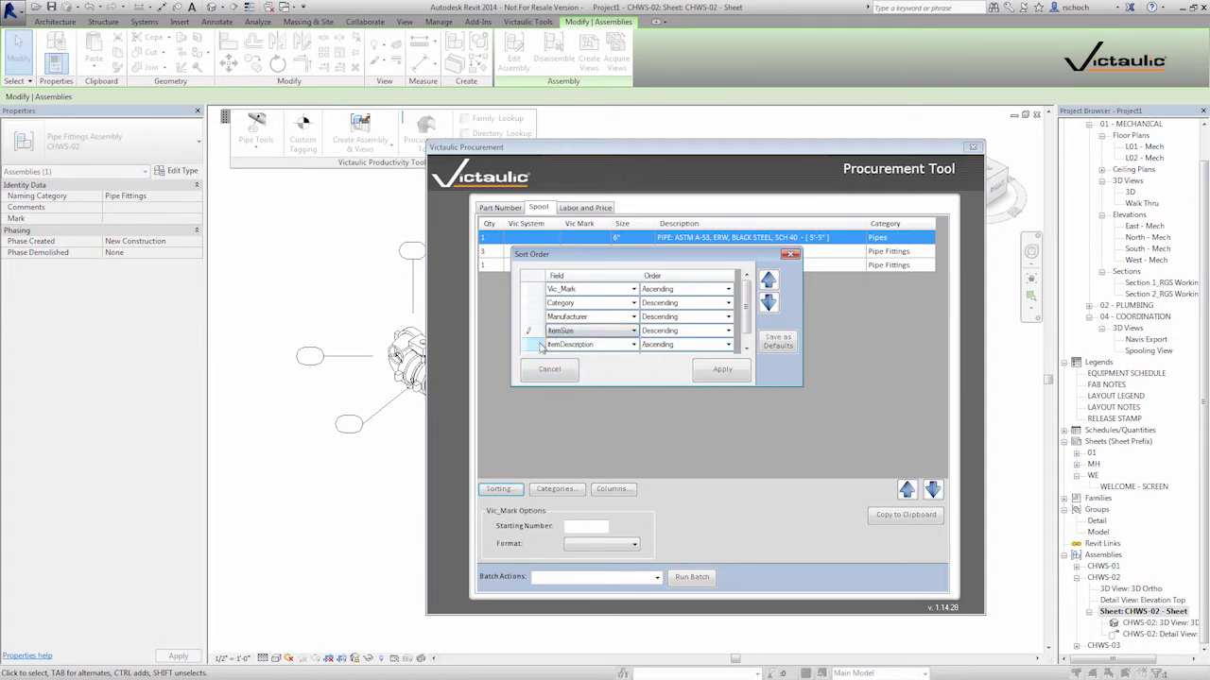
pyautogui.click(529, 344)
pyautogui.click(767, 280)
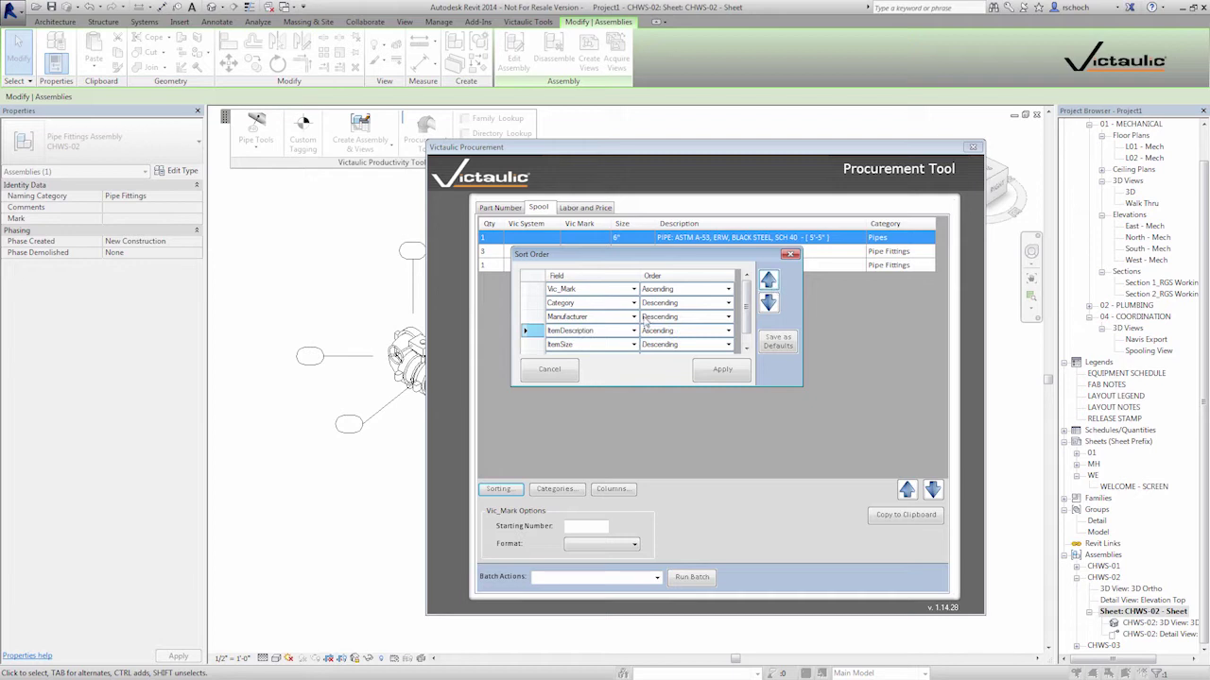
# Step: Set the ItemDescription sort order to Descending, and save the sort settings as defaults and apply them
pyautogui.click(729, 335)
pyautogui.click(729, 335)
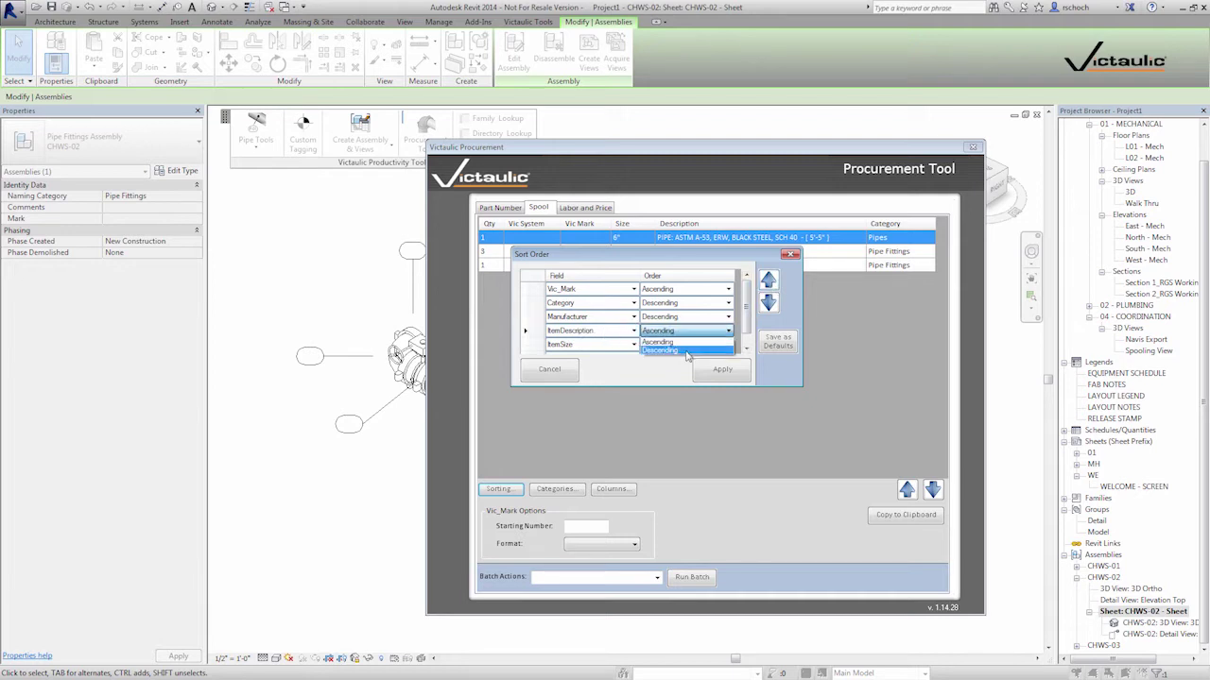
pyautogui.click(687, 351)
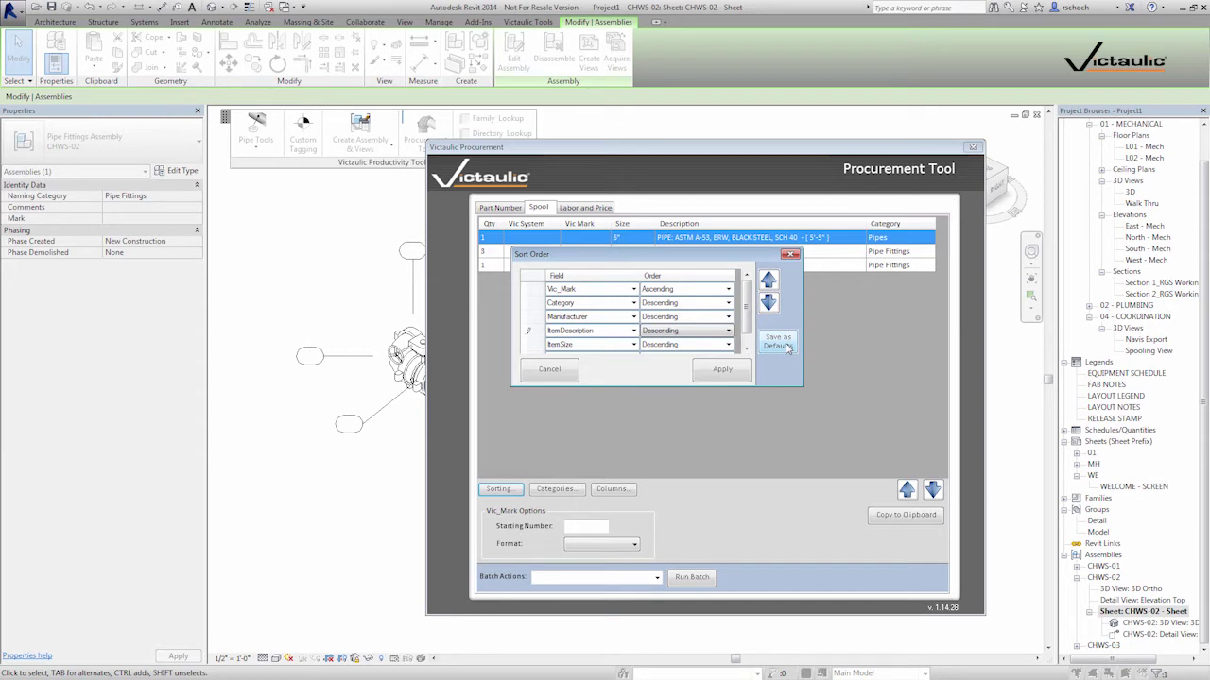
pyautogui.click(785, 347)
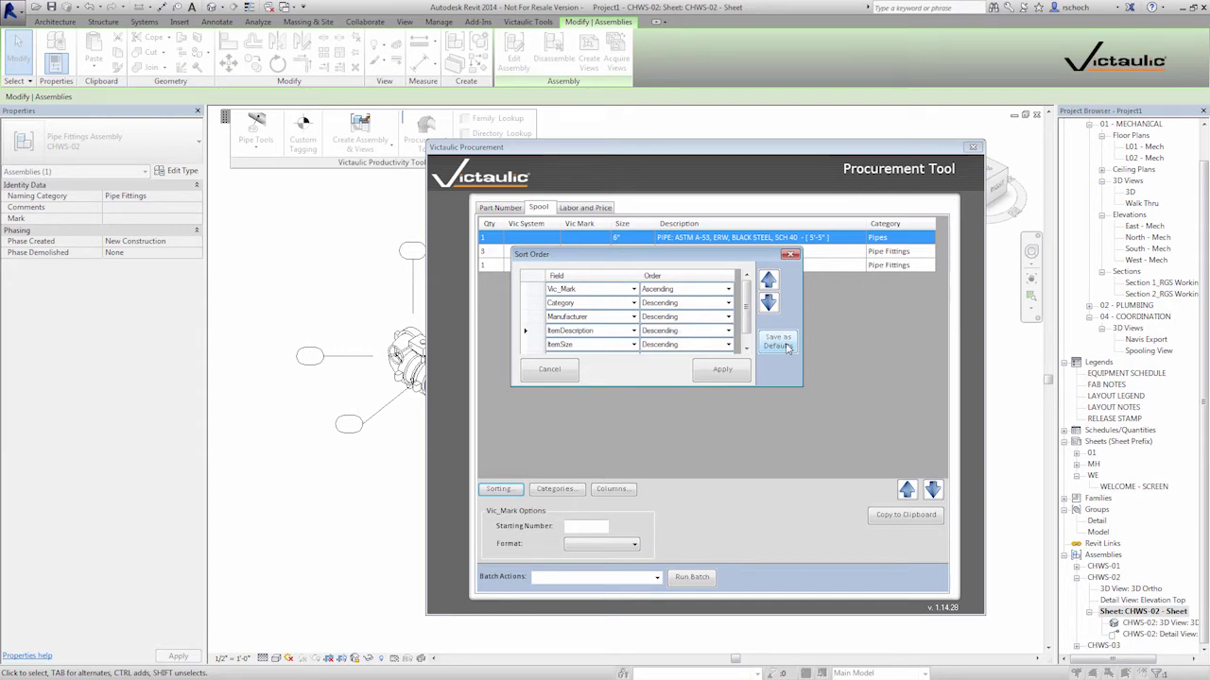
pyautogui.click(715, 372)
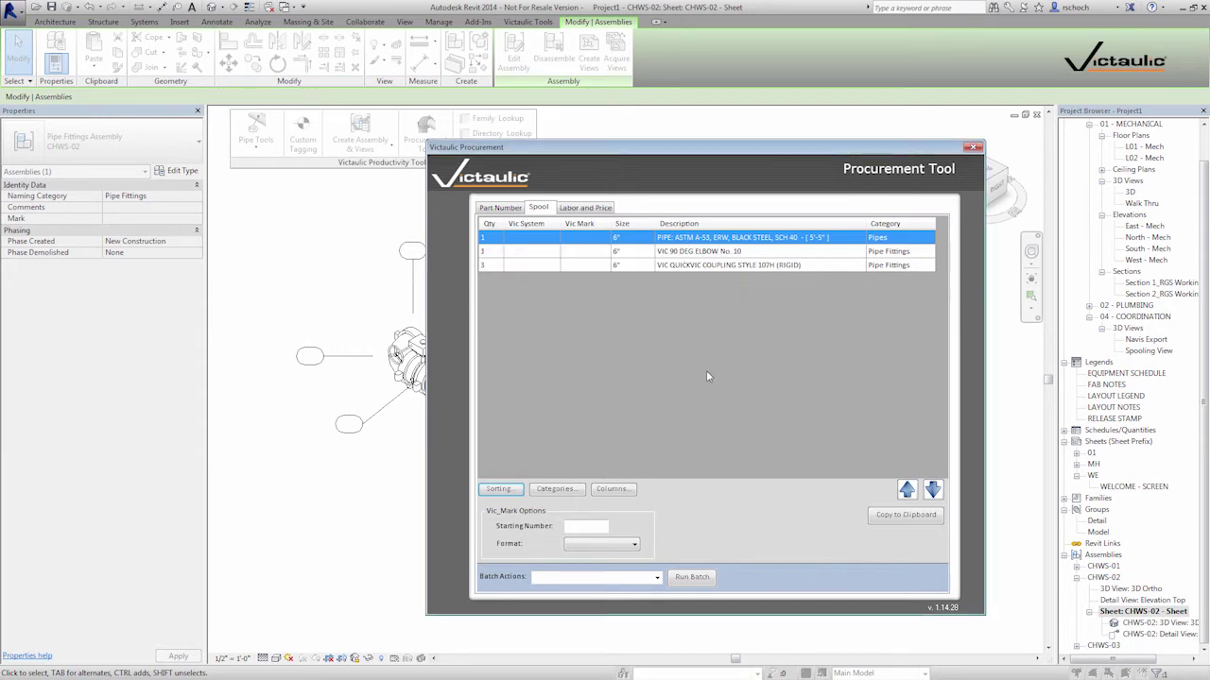
# Step: Include the Pipe Accessories category in the spool list and apply the category settings
pyautogui.click(574, 493)
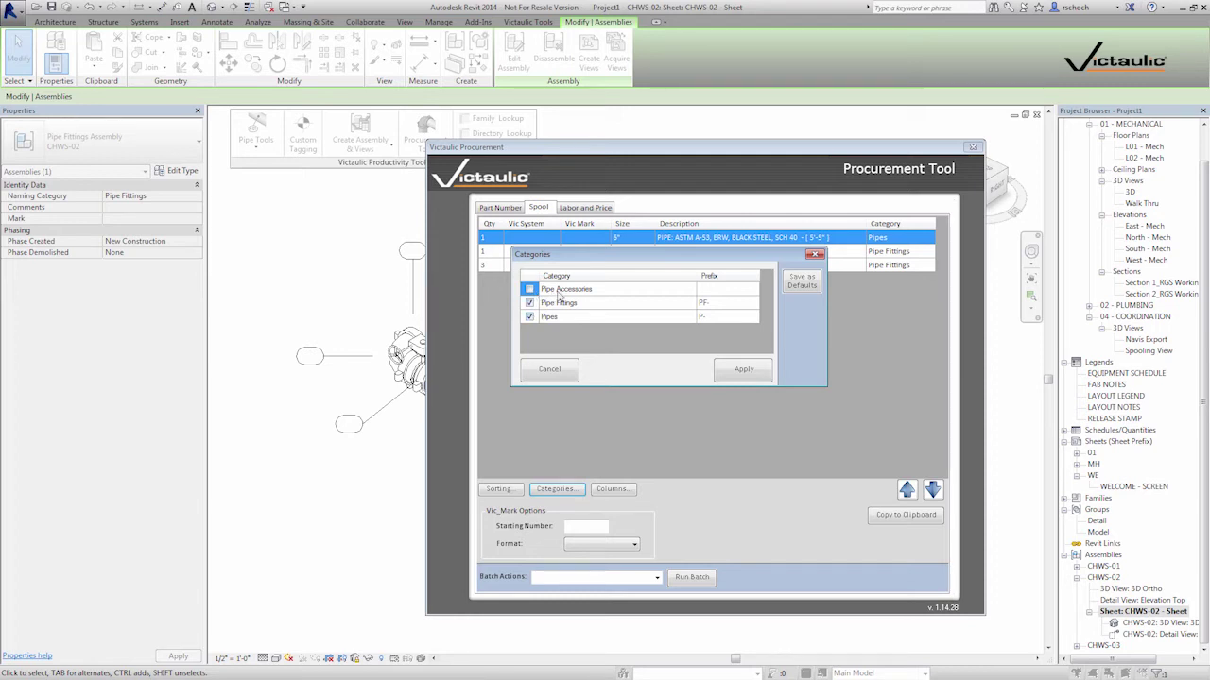
pyautogui.moveTo(597, 256); pyautogui.dragTo(618, 305)
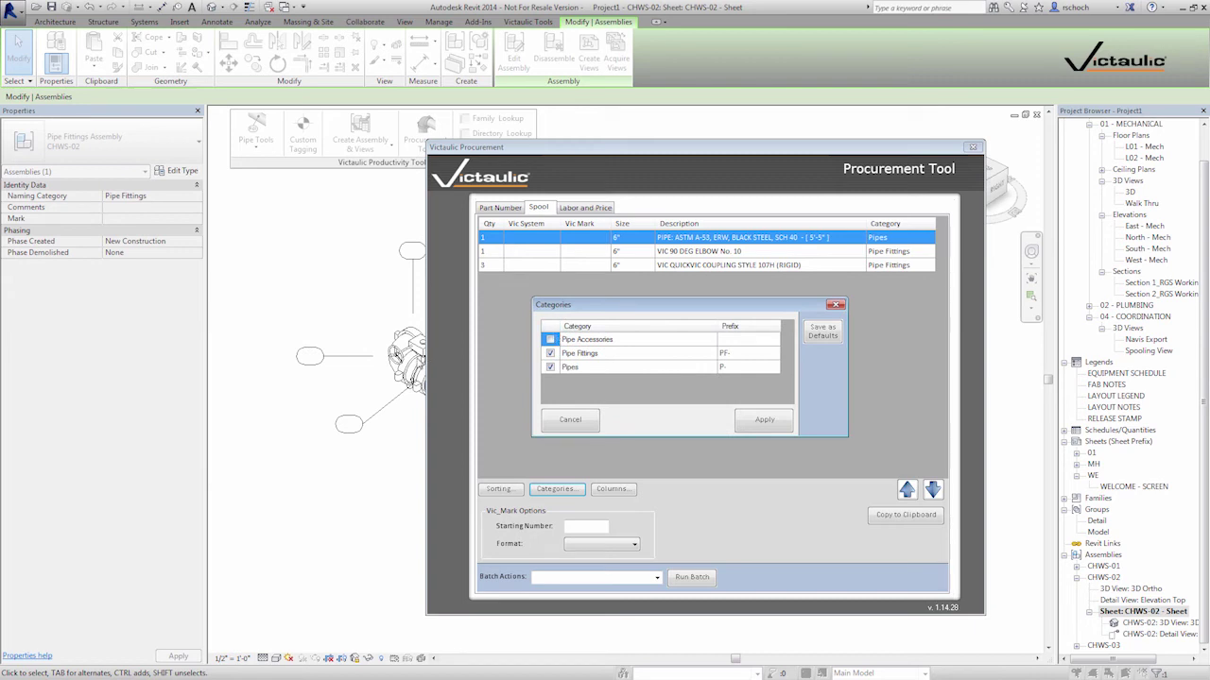
pyautogui.click(550, 340)
pyautogui.click(767, 422)
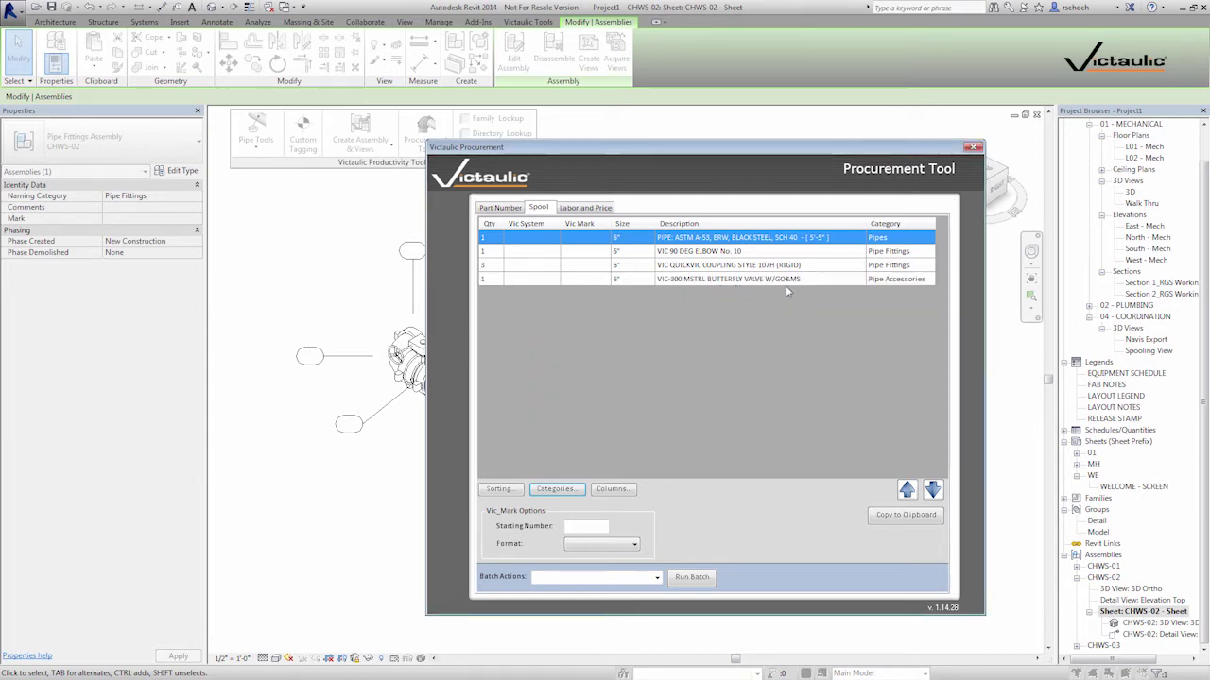
# Step: Clear the prefixes of the Pipe Fittings and Pipes categories and apply the category settings
pyautogui.click(556, 488)
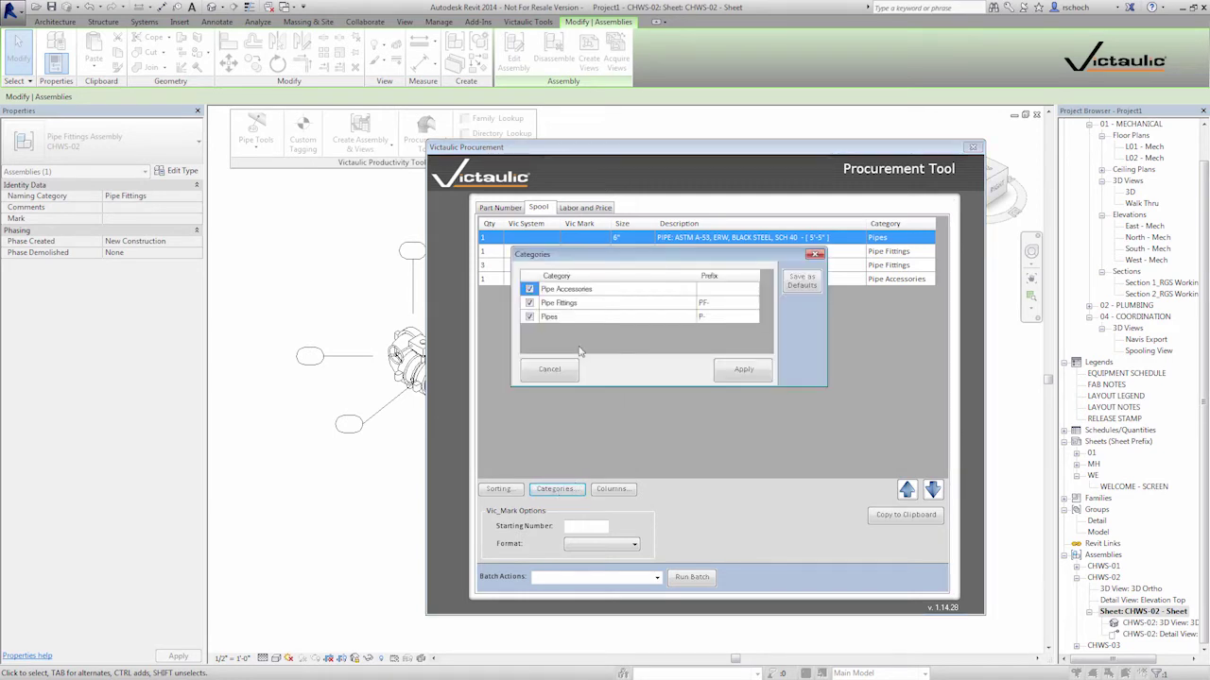
pyautogui.click(727, 303)
pyautogui.click(726, 304)
pyautogui.press('BackSpace')
pyautogui.press('BackSpace')
pyautogui.press('BackSpace')
pyautogui.click(728, 319)
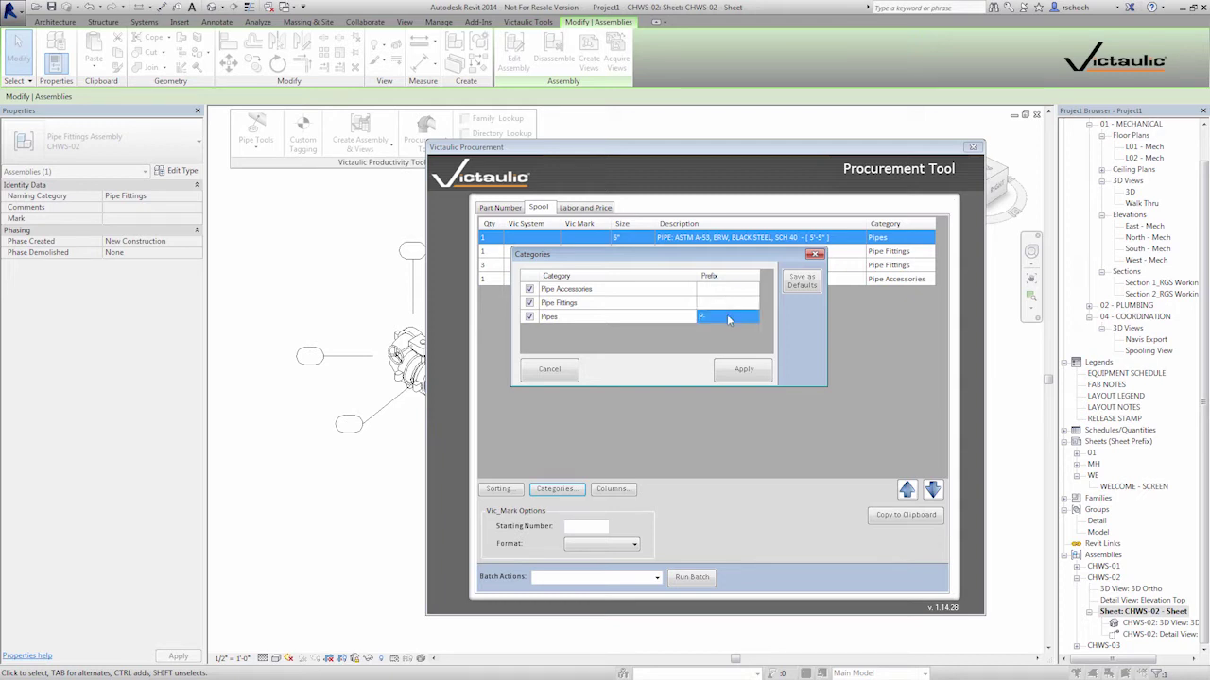
pyautogui.click(728, 318)
pyautogui.press('BackSpace')
pyautogui.press('BackSpace')
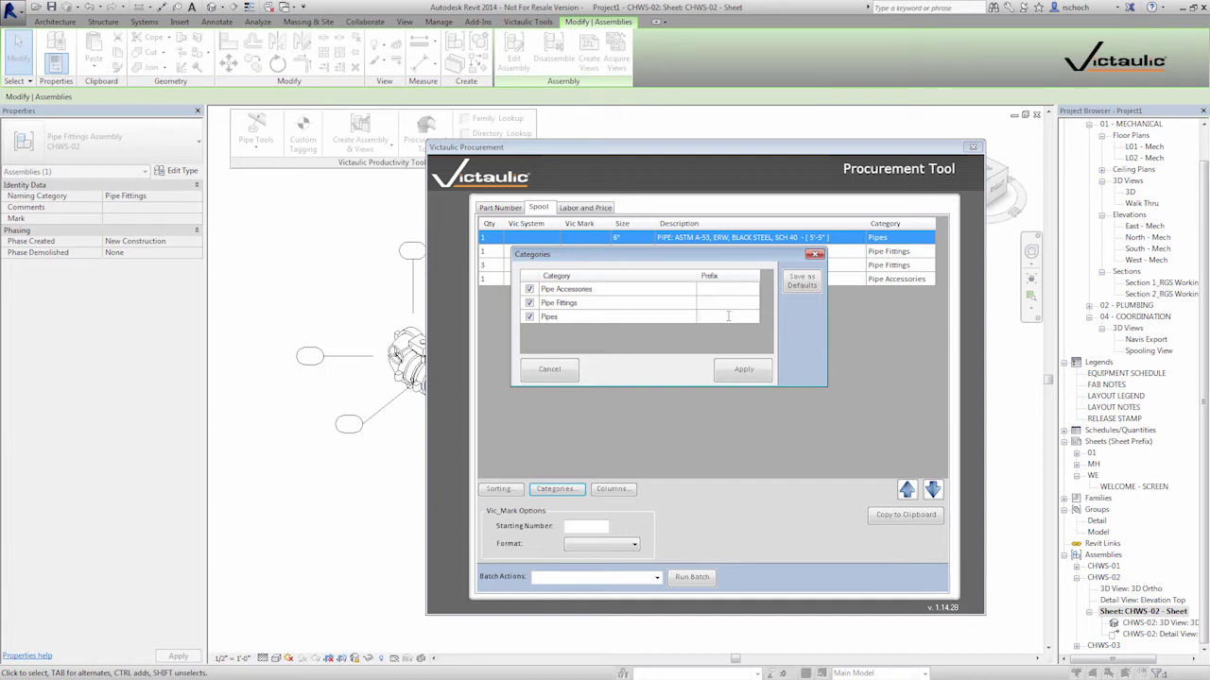
pyautogui.click(742, 371)
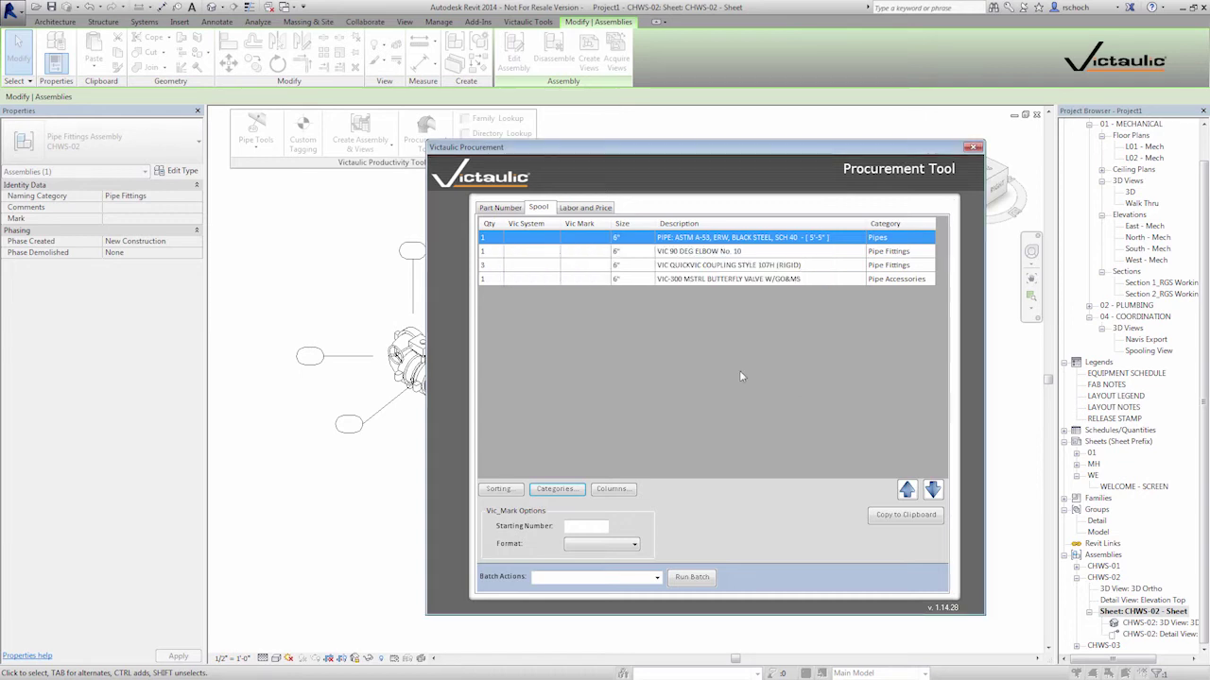
# Step: Move the Vic_Mark column to first place in the spool list's column order
pyautogui.click(621, 491)
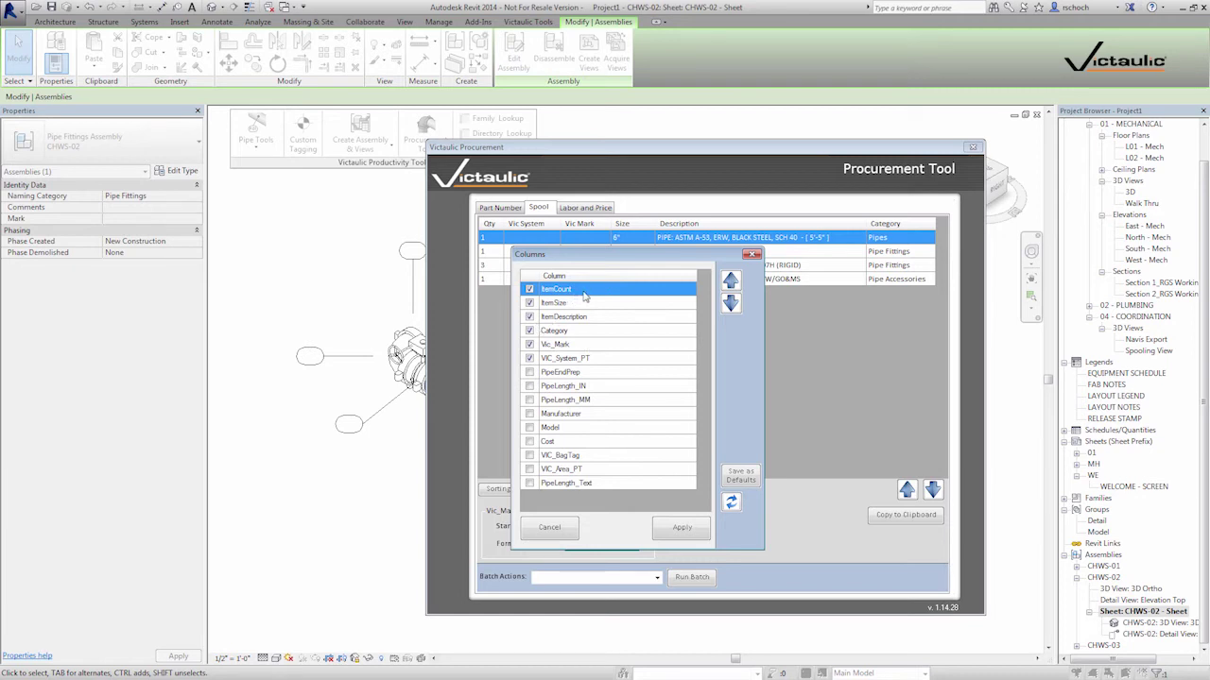
pyautogui.click(567, 344)
pyautogui.click(730, 280)
pyautogui.click(731, 280)
pyautogui.click(730, 279)
pyautogui.click(730, 279)
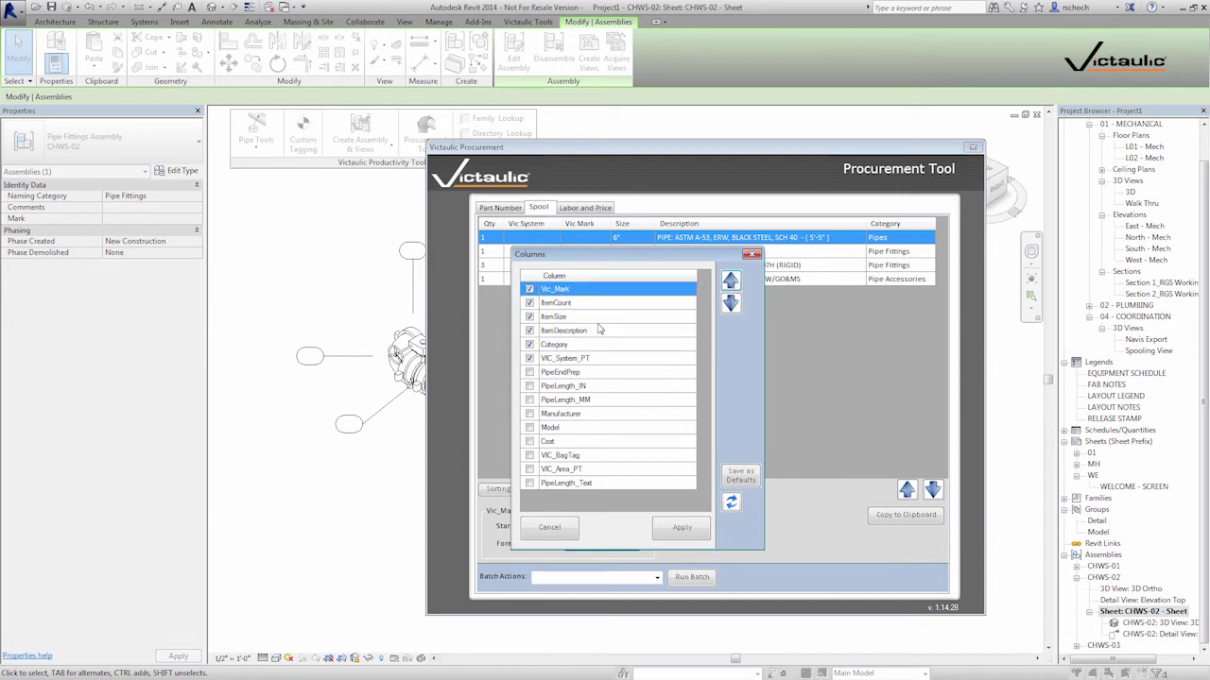
# Step: Hide the Category and VIC_System_PT columns and apply the column settings to the spool list
pyautogui.click(531, 345)
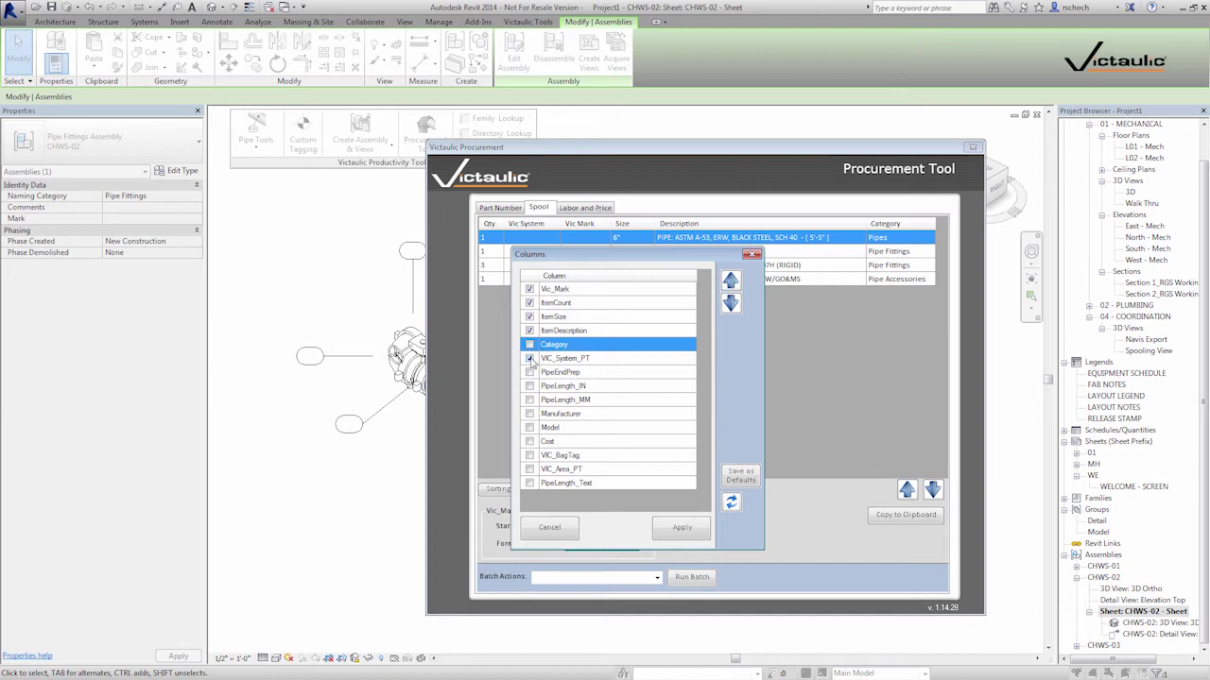
pyautogui.click(531, 359)
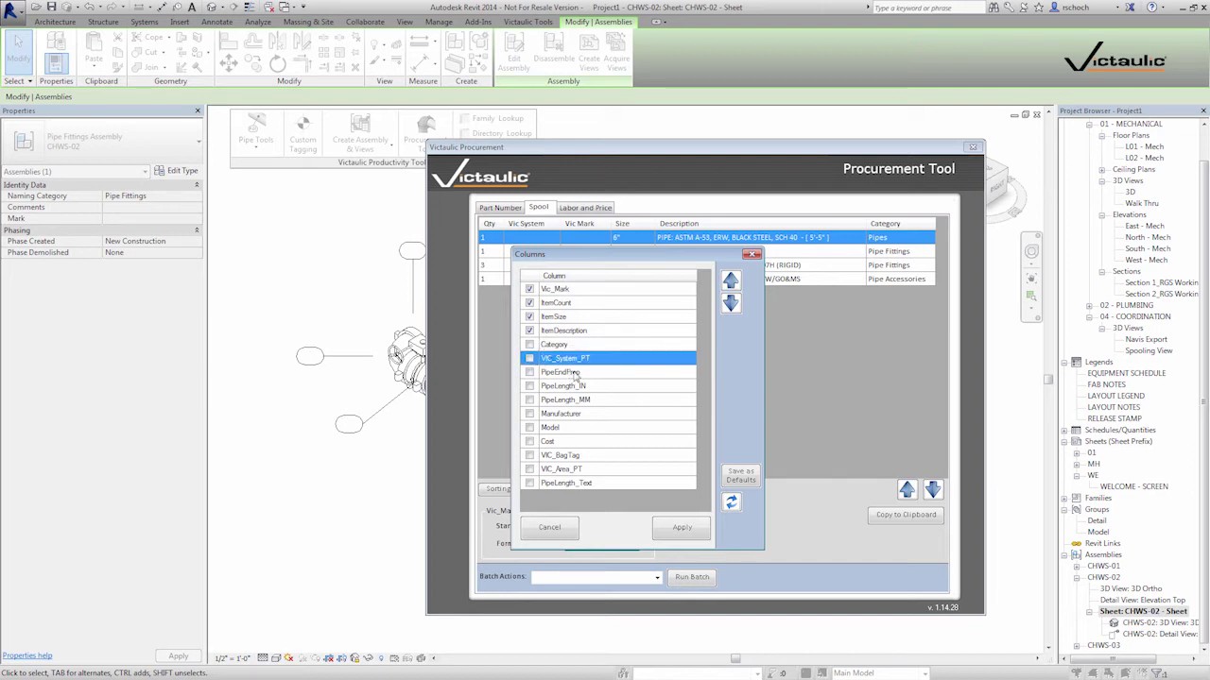
pyautogui.click(680, 530)
# Step: Reopen the category settings and reapply them with all three categories included and their prefixes blank
pyautogui.click(569, 489)
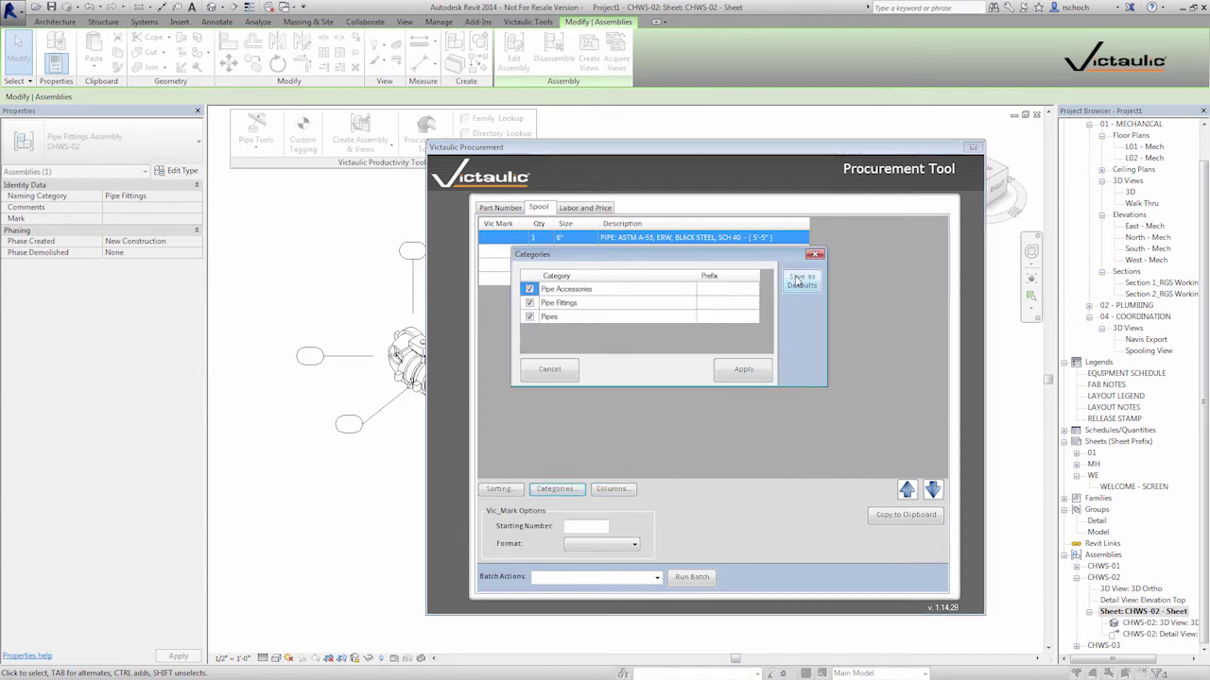
pyautogui.click(745, 373)
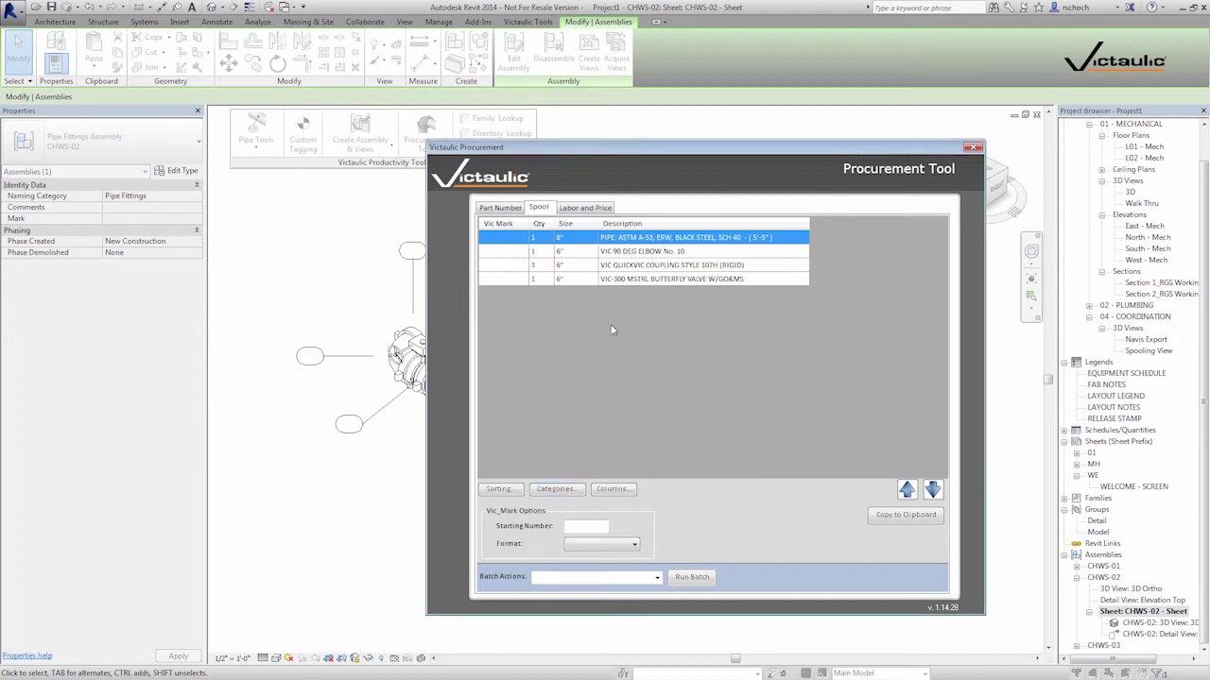
# Step: Reorder the spool list so the butterfly valve comes directly after the pipe and the 90 degree elbow is last
pyautogui.click(702, 281)
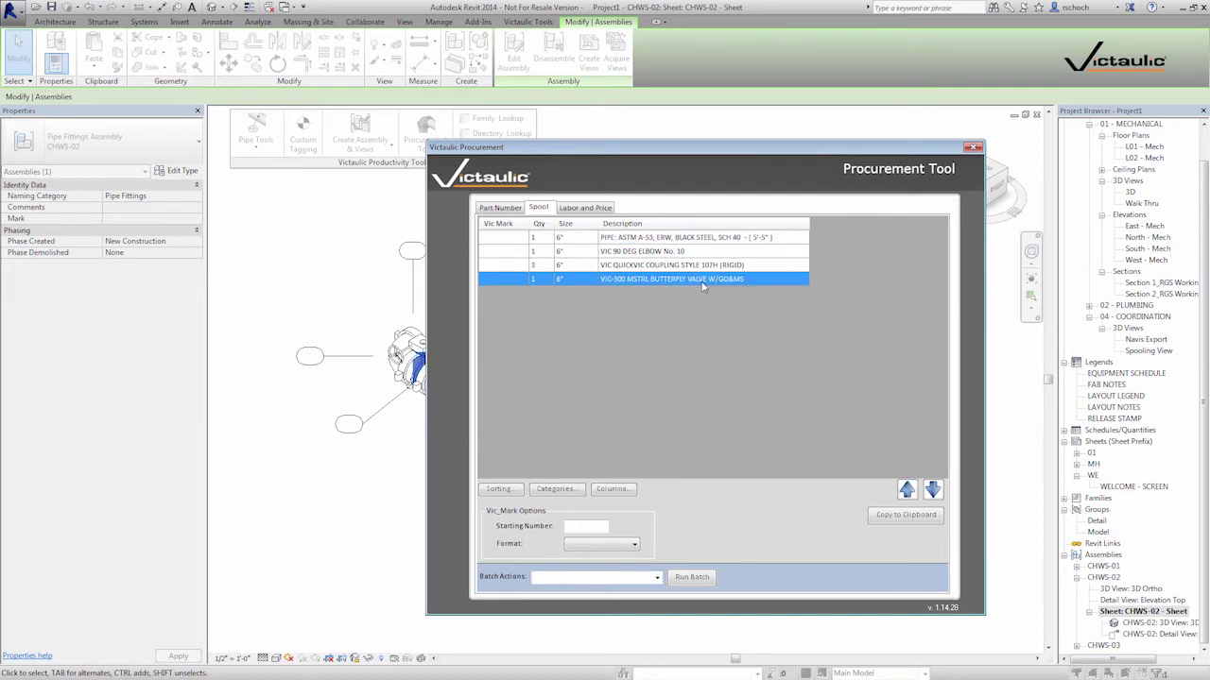
pyautogui.click(906, 491)
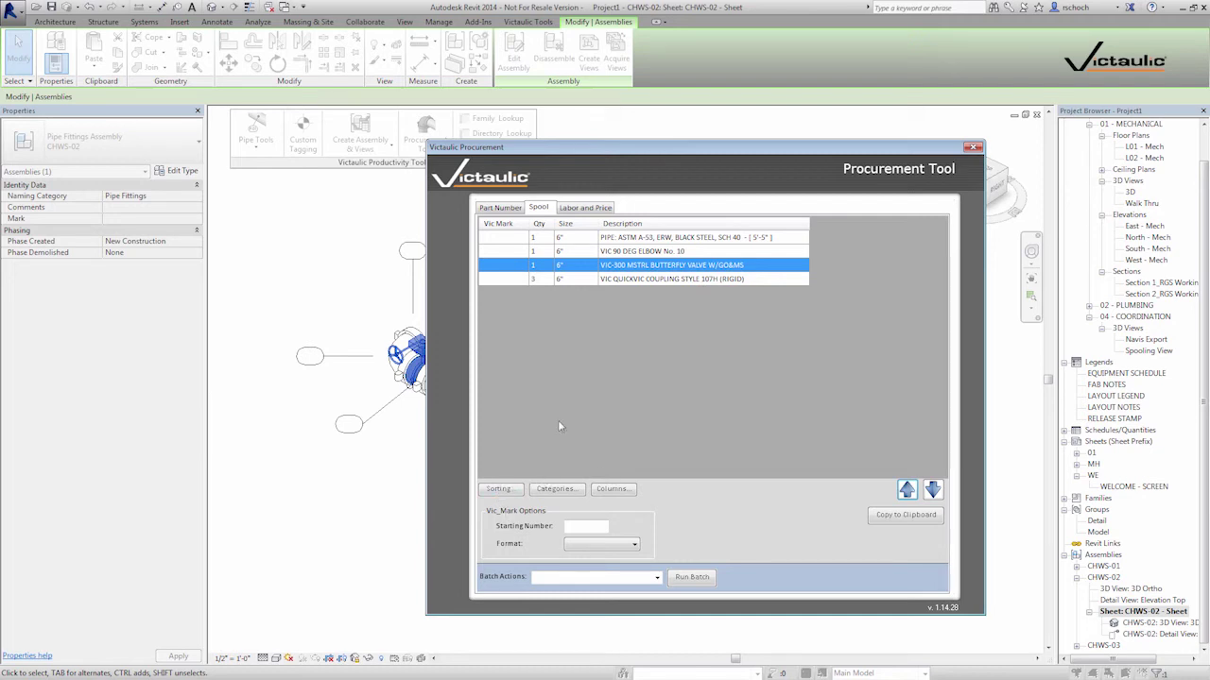
pyautogui.click(665, 251)
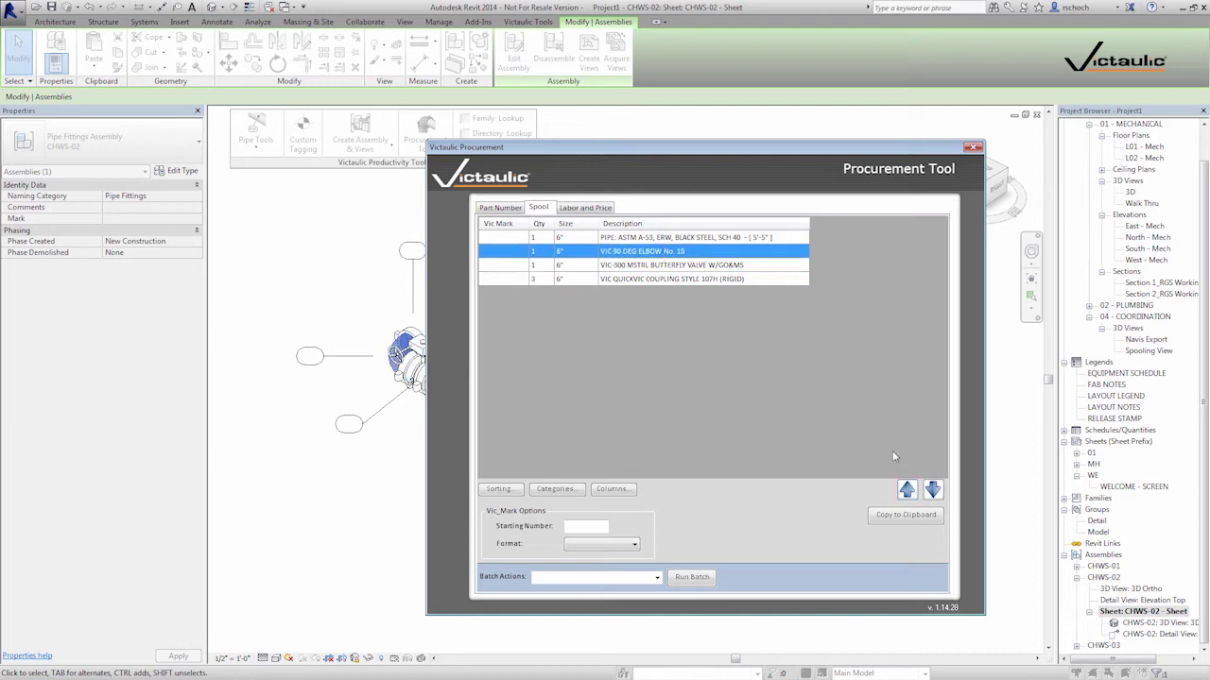
pyautogui.click(933, 490)
pyautogui.click(933, 489)
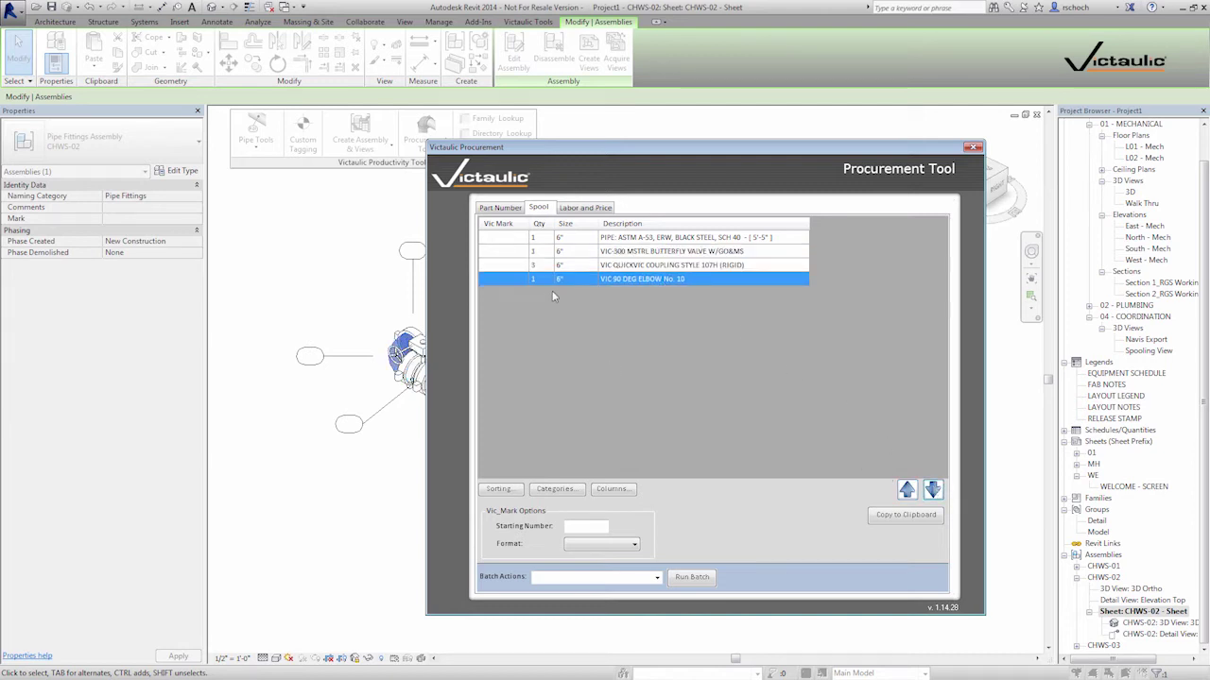
# Step: Number all spool items with Auto Tag Components, using starting number 02 and the 00 format
pyautogui.click(609, 252)
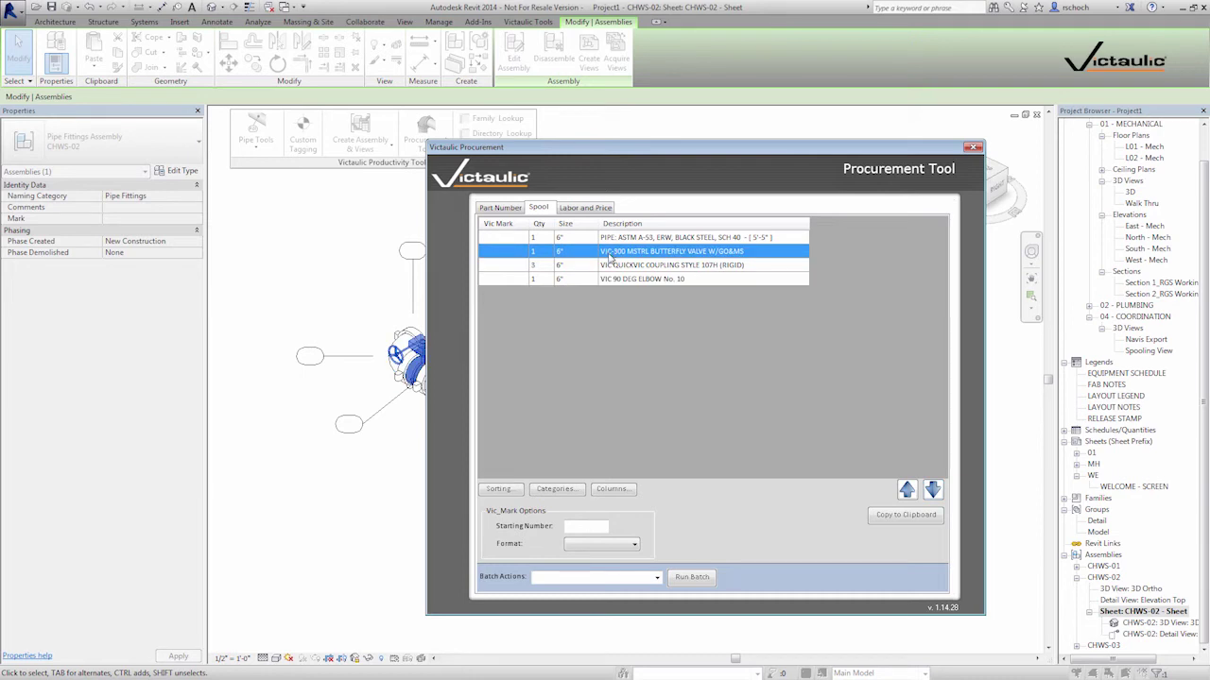
pyautogui.hotkey('ctrl', 'a')
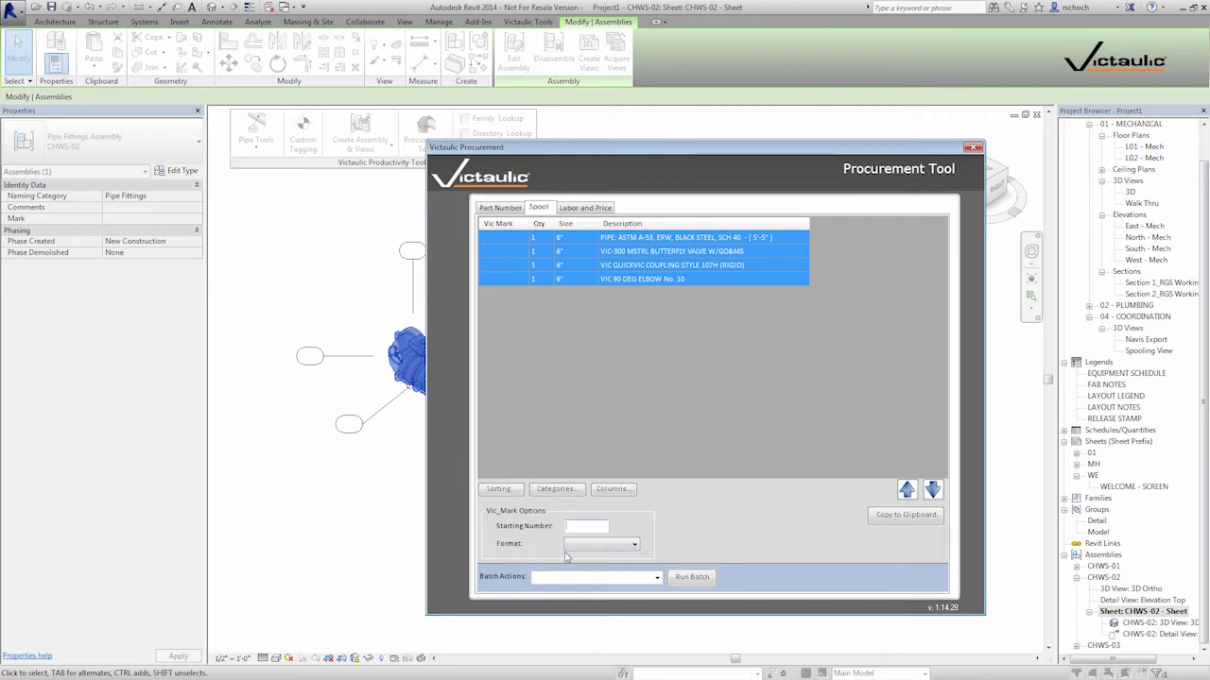
pyautogui.write('02')
pyautogui.click(631, 549)
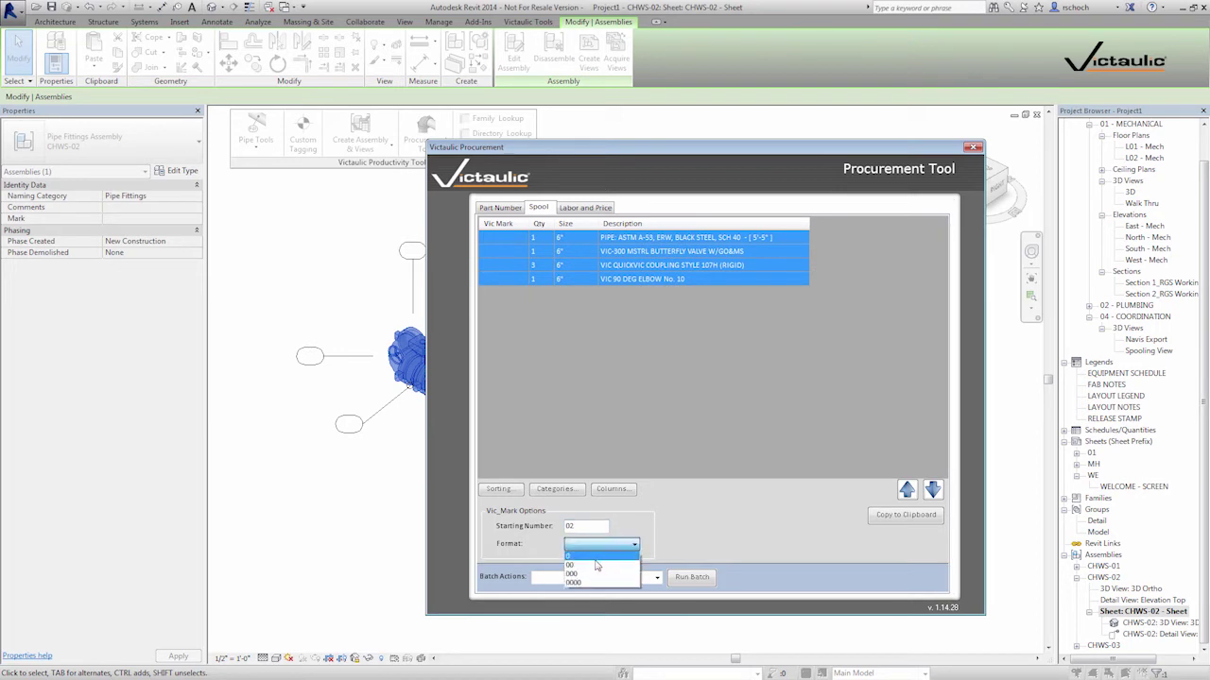
pyautogui.click(596, 565)
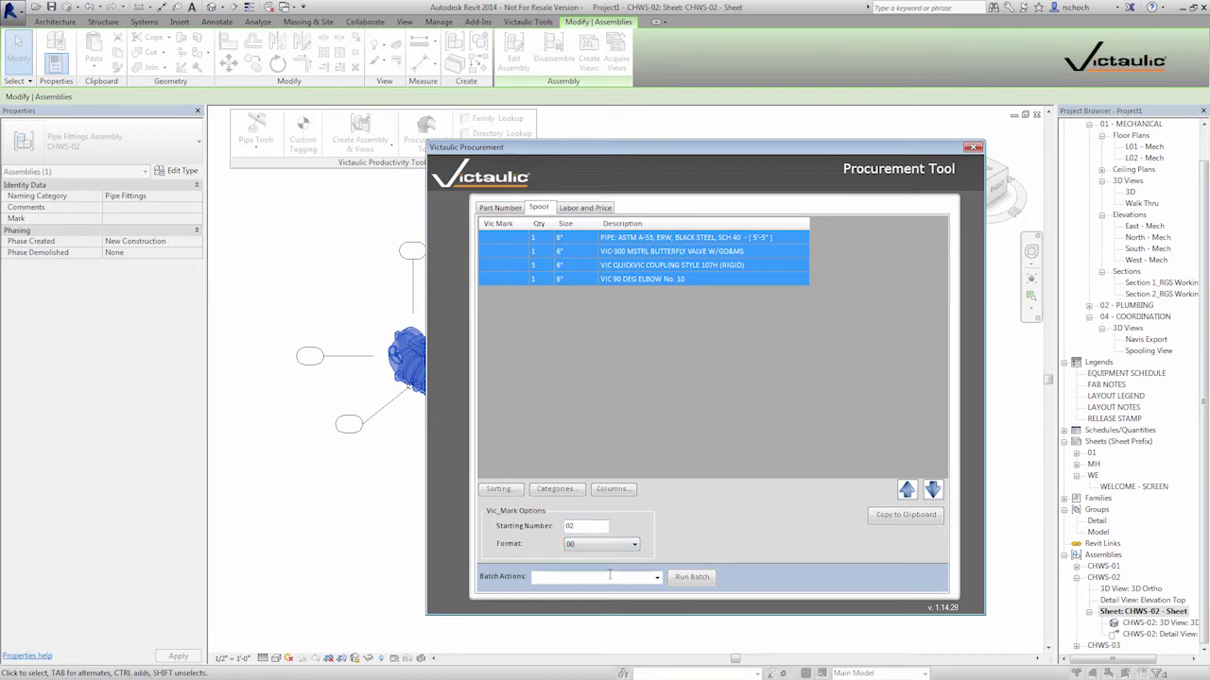
pyautogui.click(654, 579)
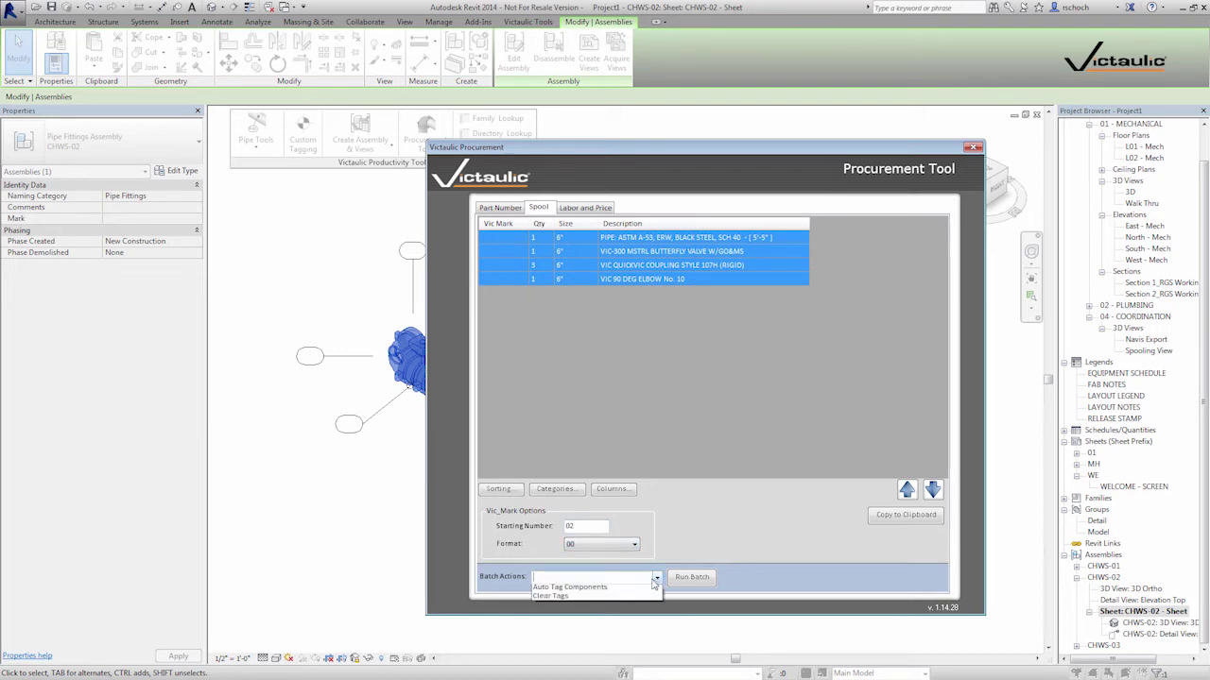
pyautogui.click(589, 589)
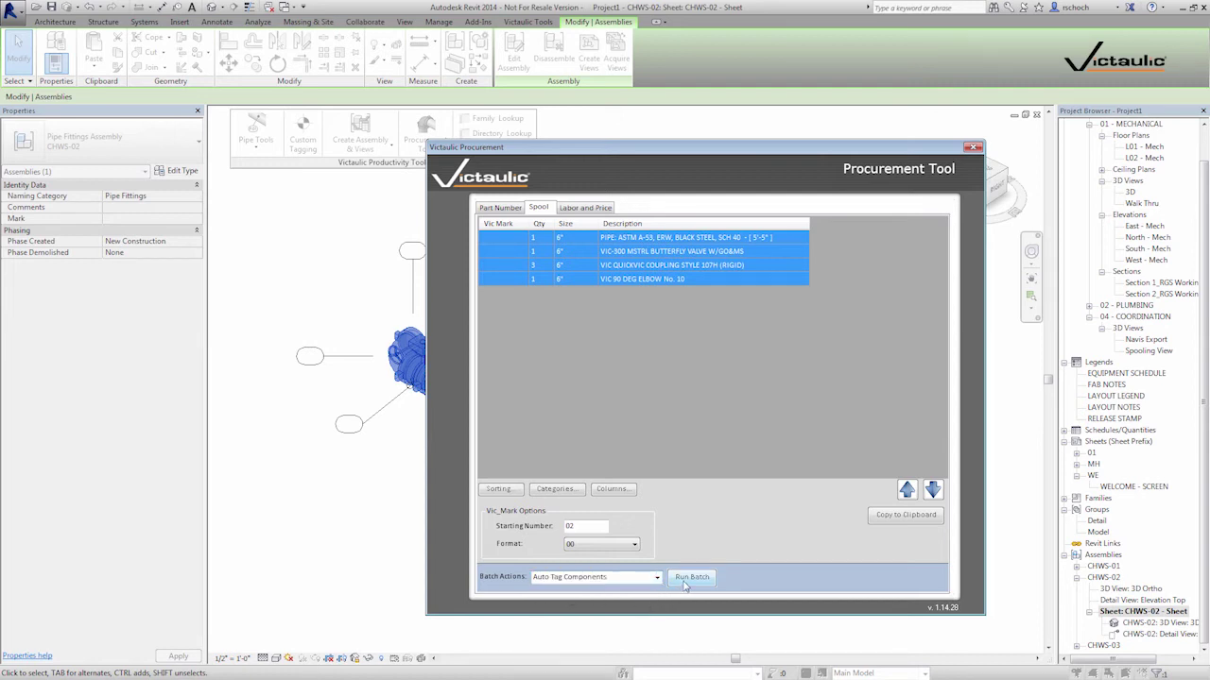
pyautogui.click(690, 577)
pyautogui.click(762, 416)
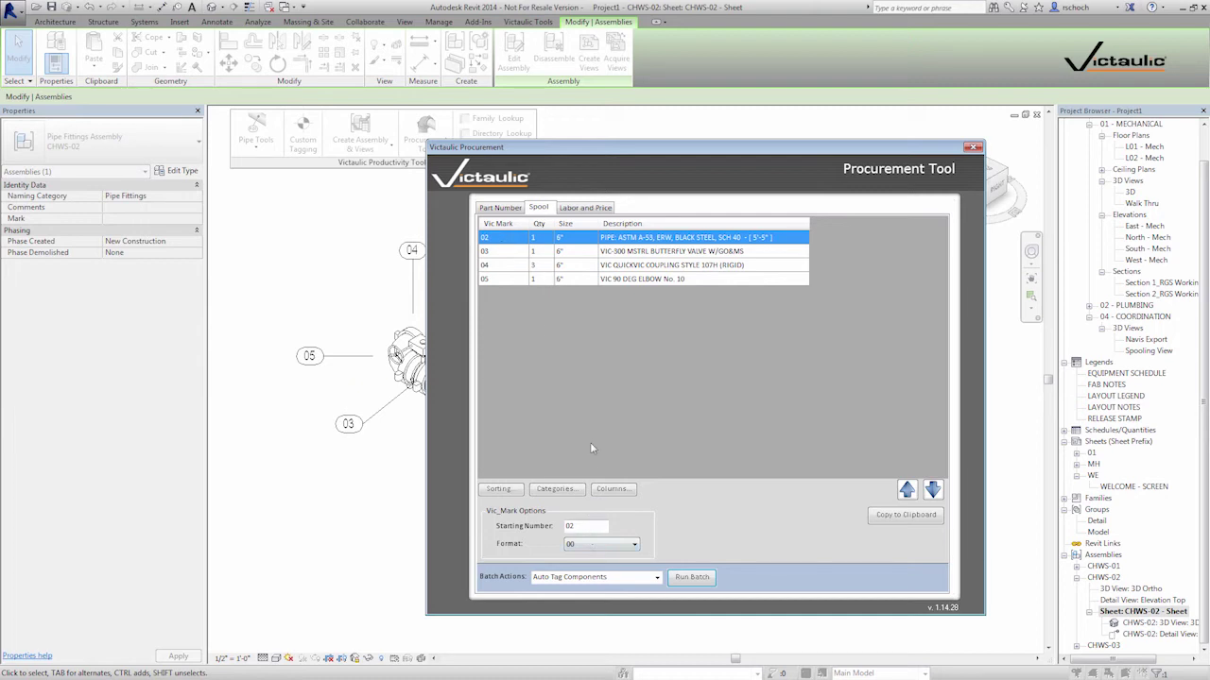
# Step: Renumber all spool items by running Auto Tag Components with starting number 01
pyautogui.click(578, 279)
pyautogui.hotkey('ctrl', 'a')
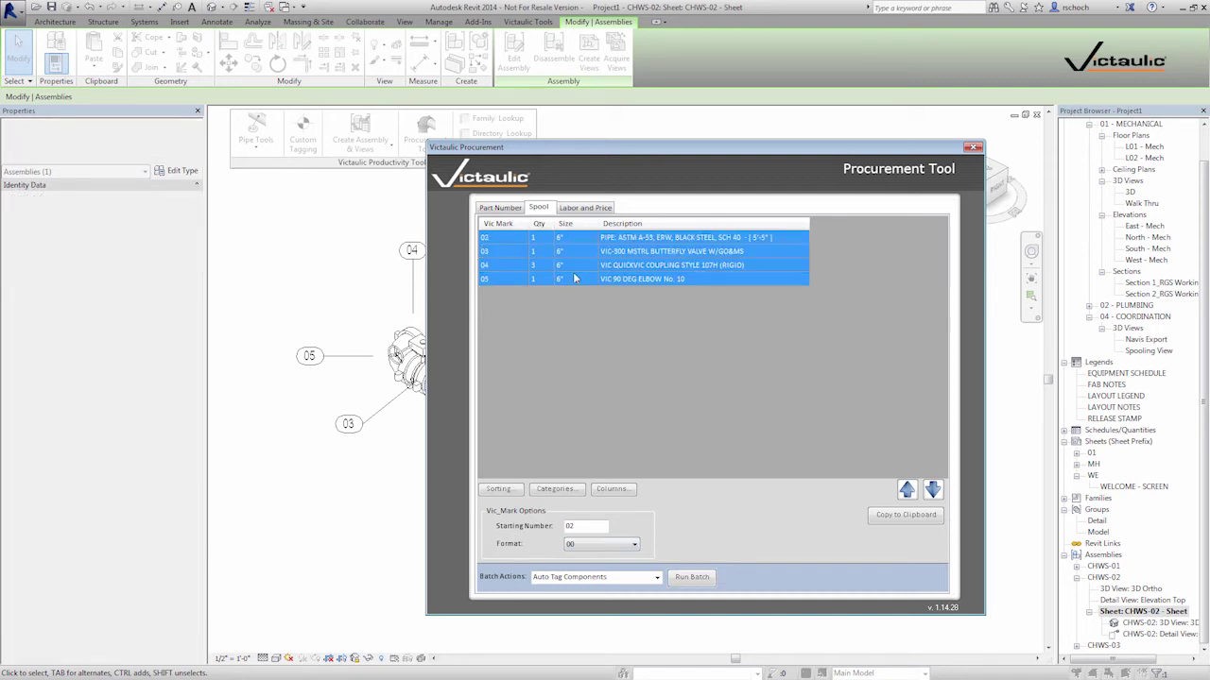
pyautogui.click(657, 577)
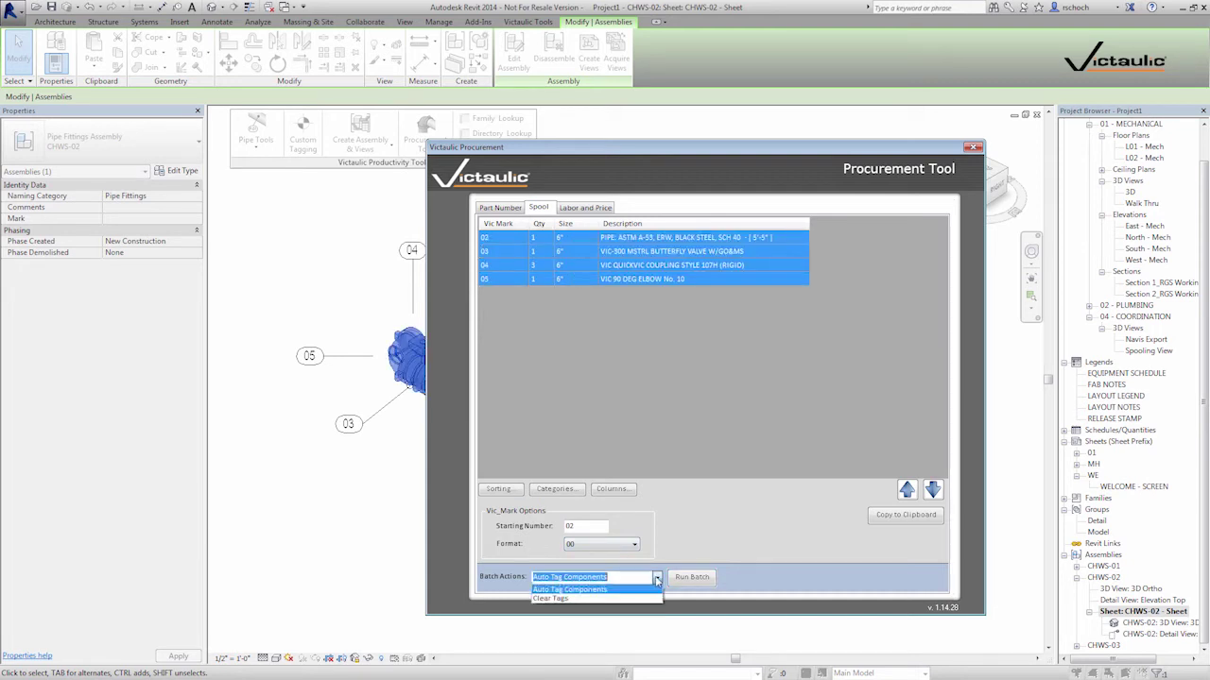
pyautogui.click(567, 589)
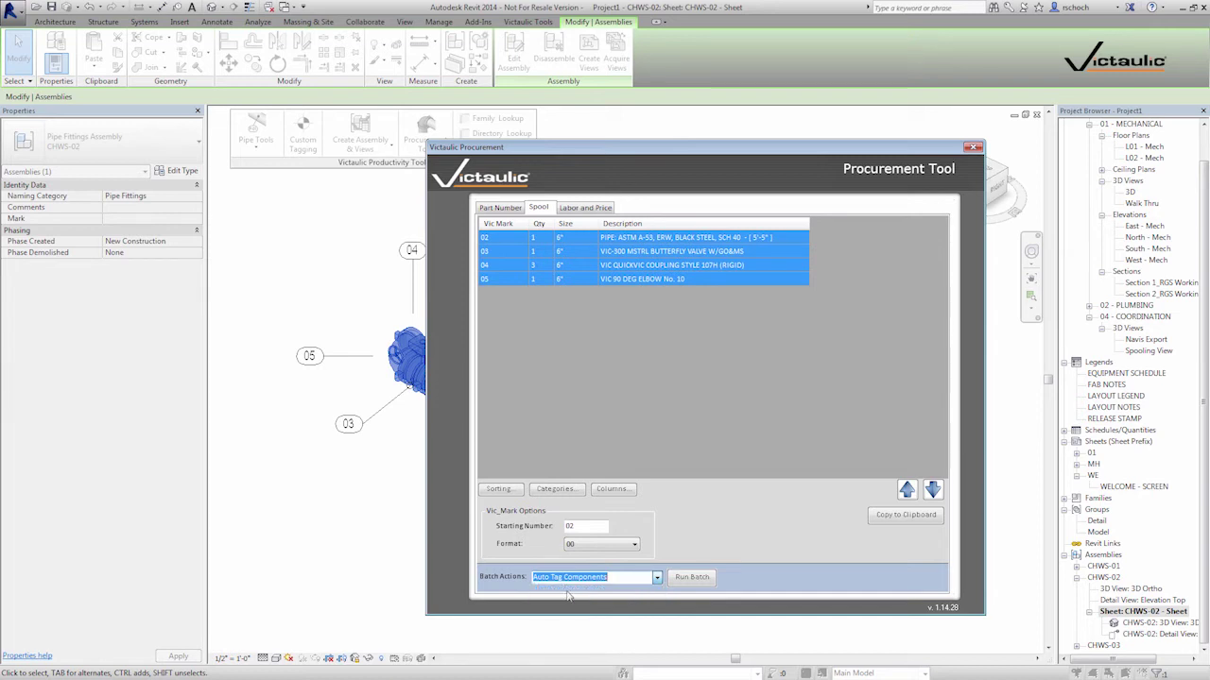
pyautogui.doubleClick(597, 528)
pyautogui.write('01')
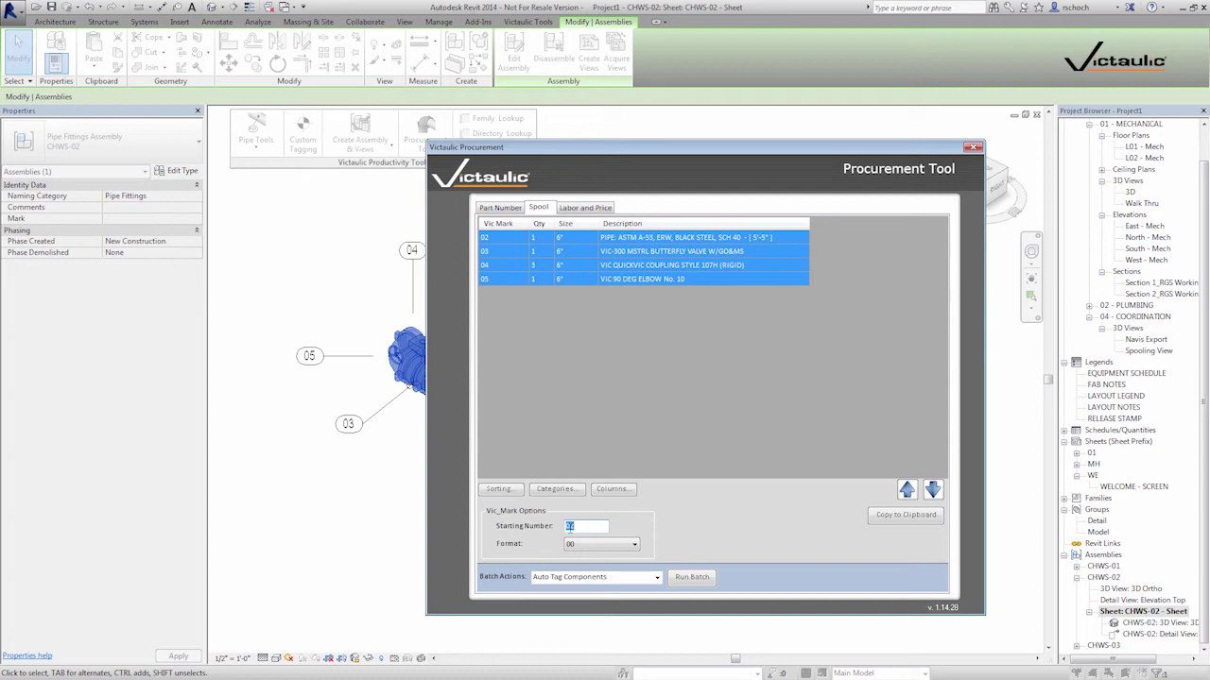
pyautogui.click(677, 580)
pyautogui.click(760, 411)
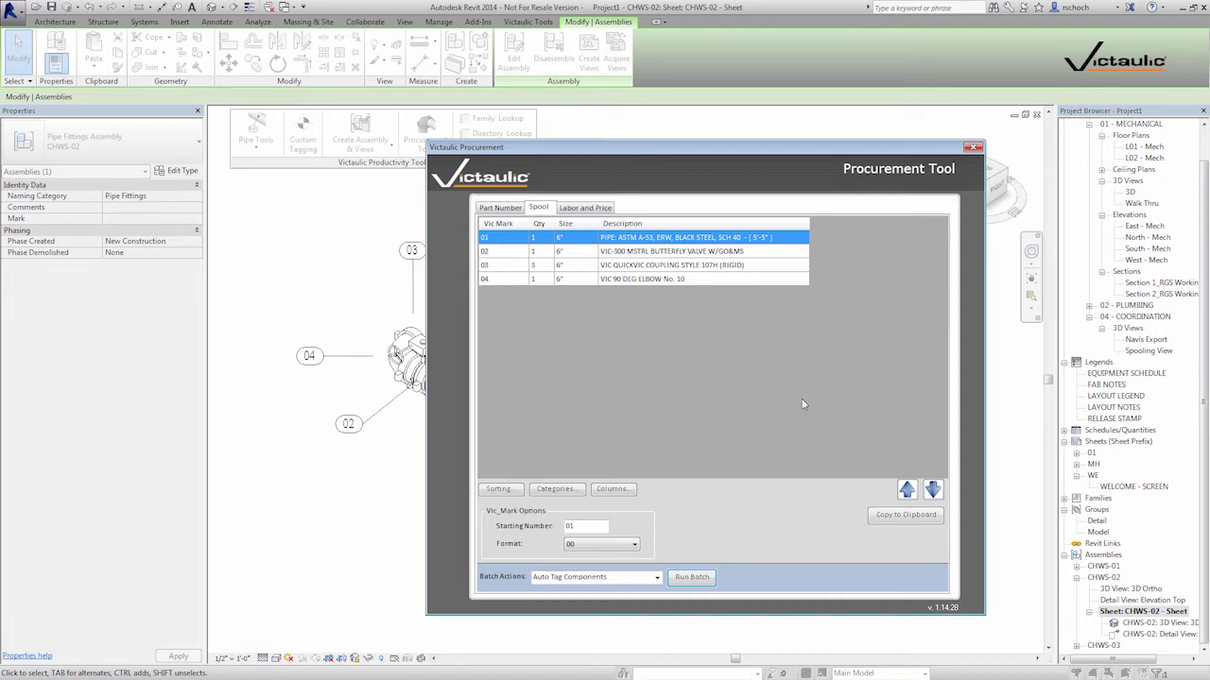
# Step: Renumber only the butterfly valve, coupling and elbow with Auto Tag Components, using starting number 20
pyautogui.click(616, 267)
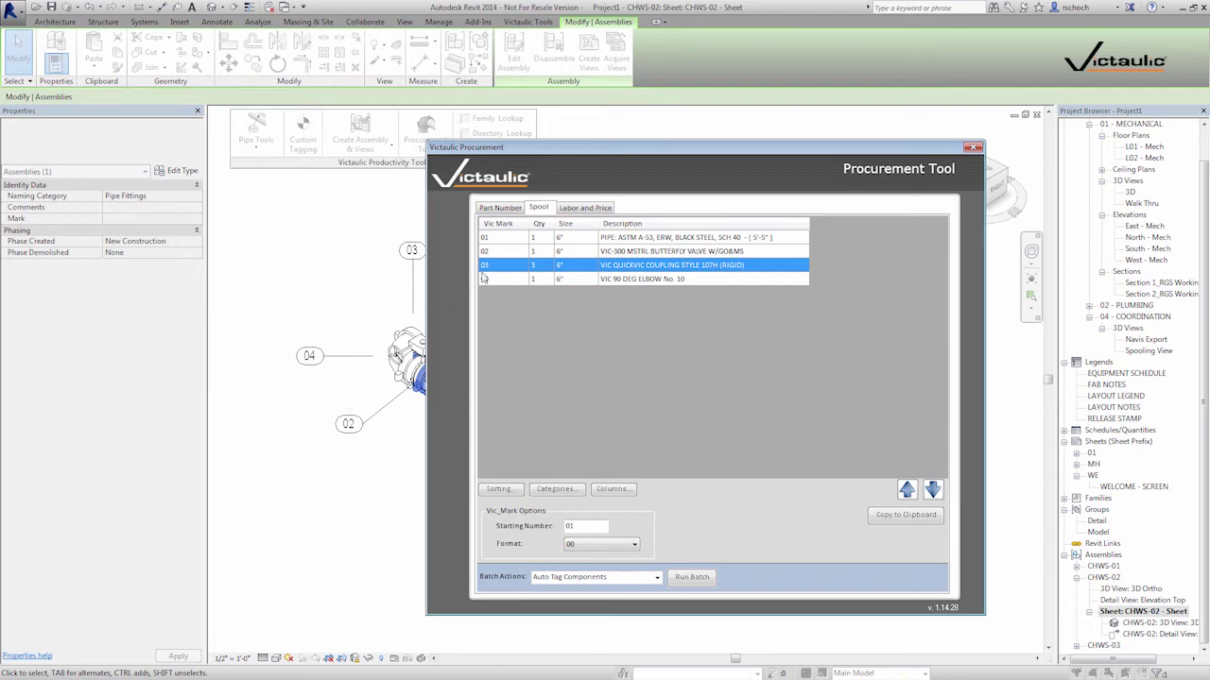
pyautogui.click(507, 251)
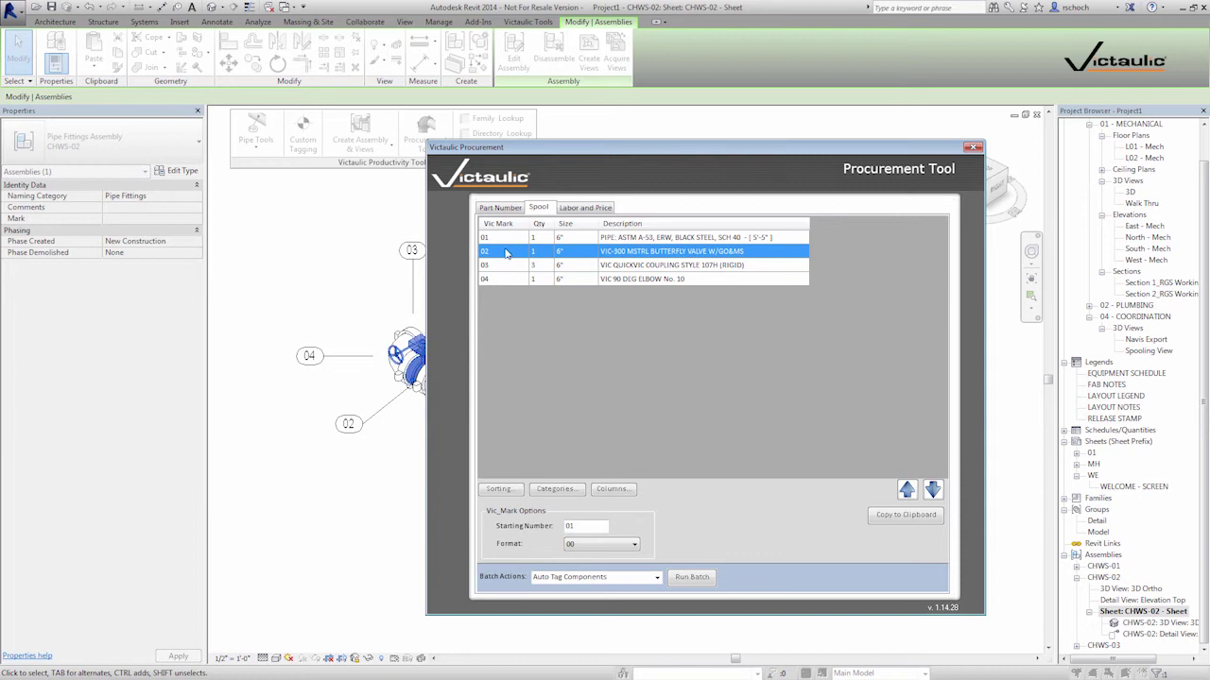
pyautogui.keyDown('shift'); pyautogui.click(505, 283); pyautogui.keyUp('shift')
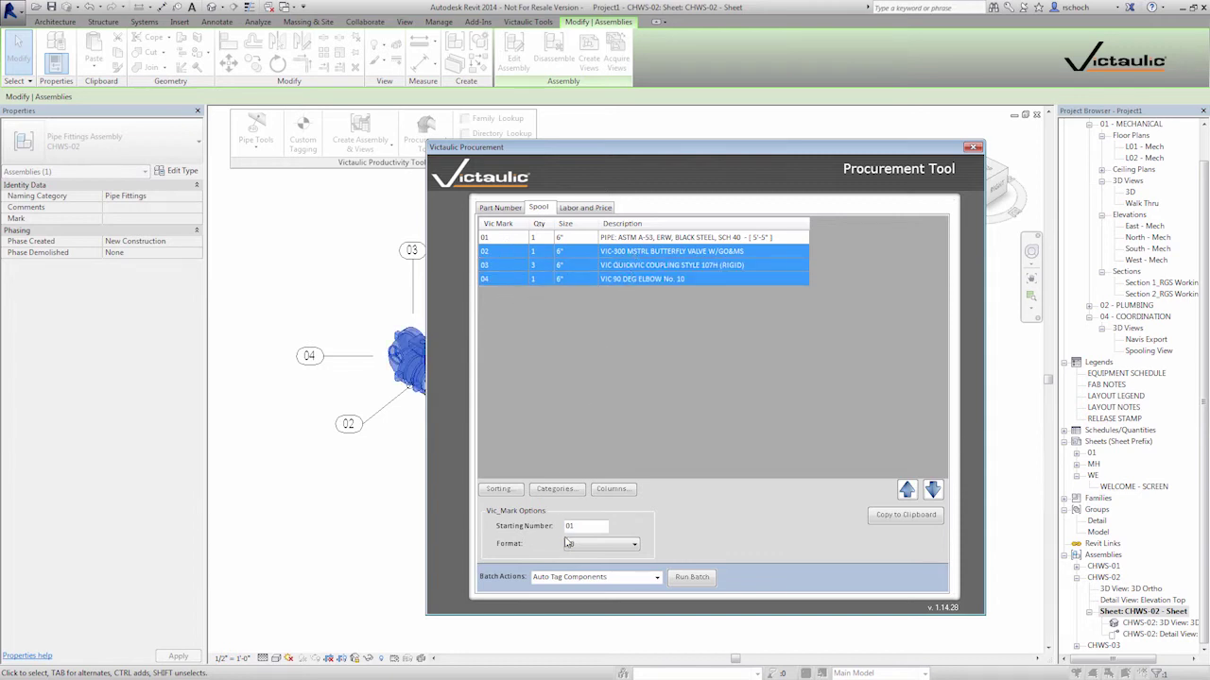
pyautogui.moveTo(586, 526); pyautogui.dragTo(556, 527)
pyautogui.write('2')
pyautogui.click(692, 576)
pyautogui.click(759, 413)
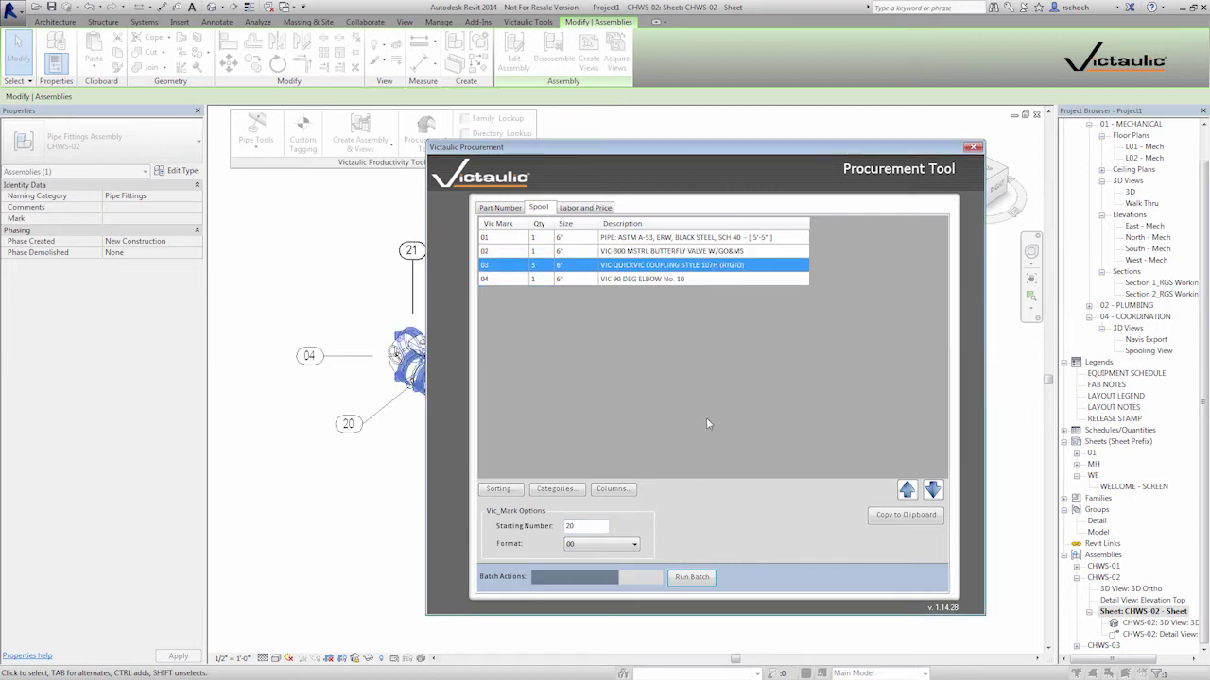
# Step: Copy the complete four-item spool list to the clipboard and close the Procurement Tool
pyautogui.click(494, 239)
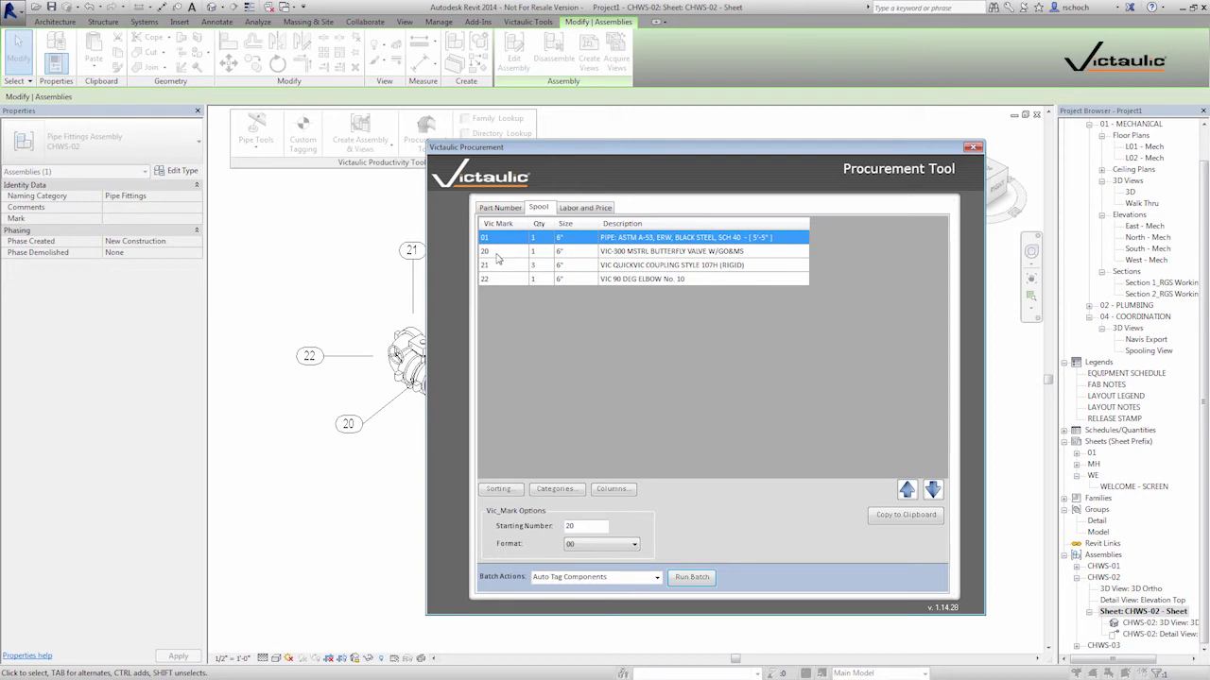
pyautogui.click(497, 254)
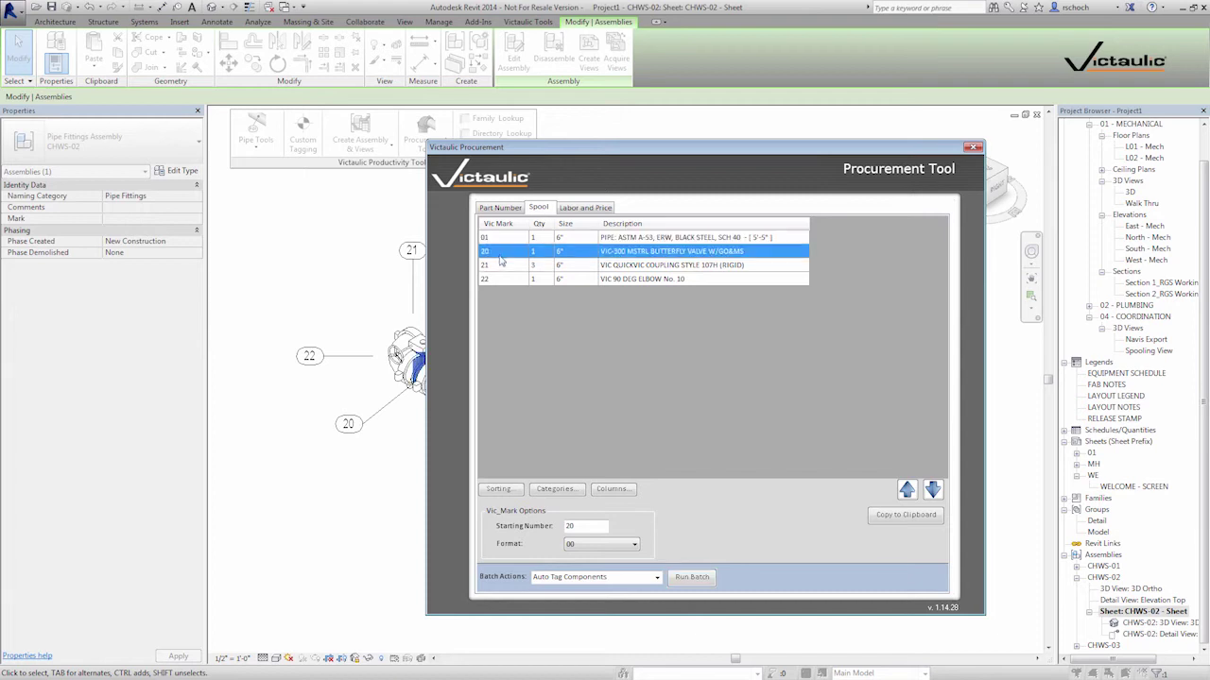
pyautogui.keyDown('shift'); pyautogui.click(508, 279); pyautogui.keyUp('shift')
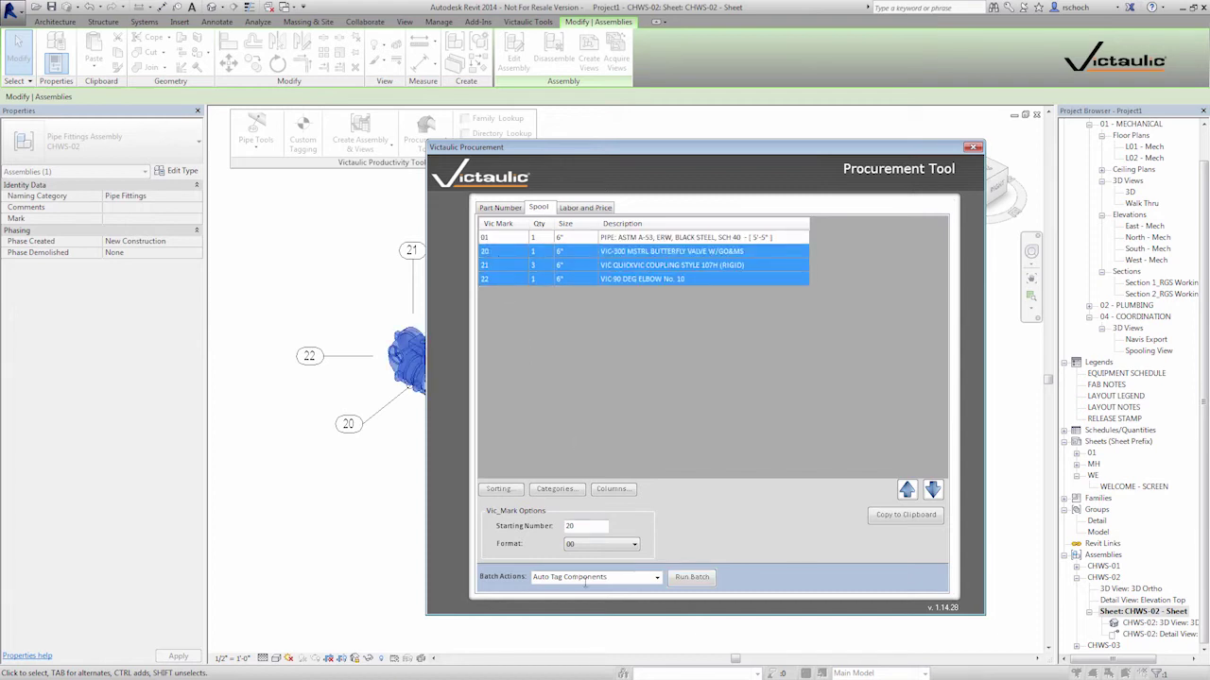
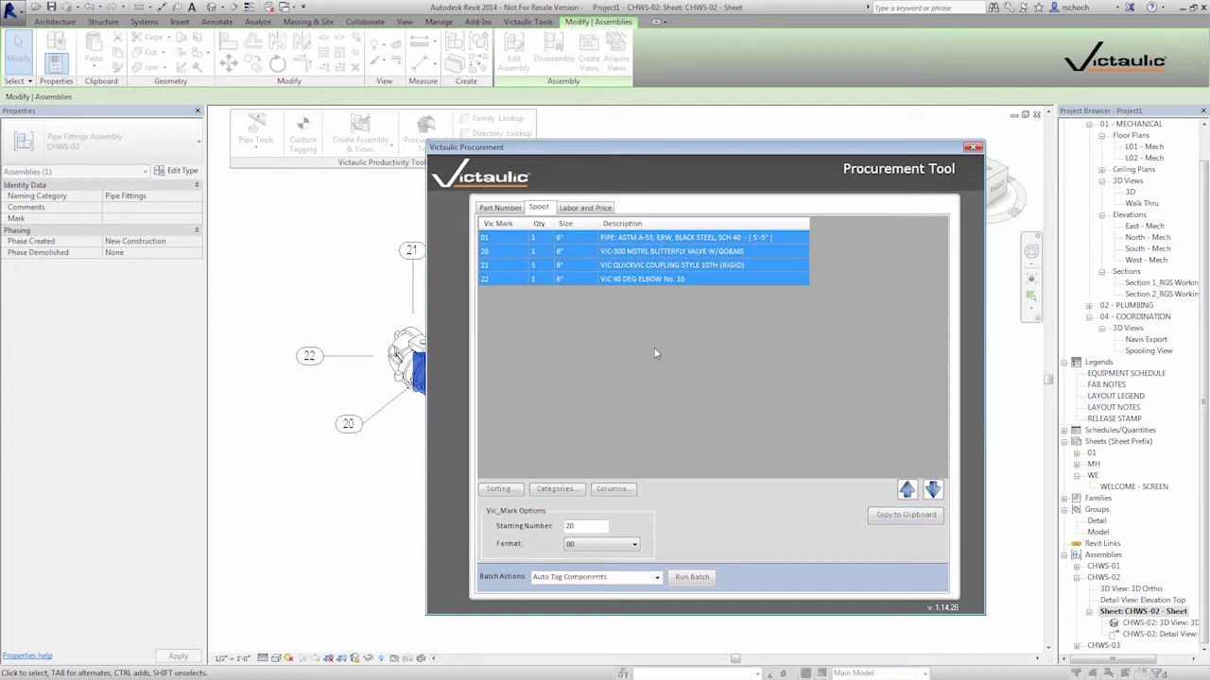
pyautogui.click(974, 149)
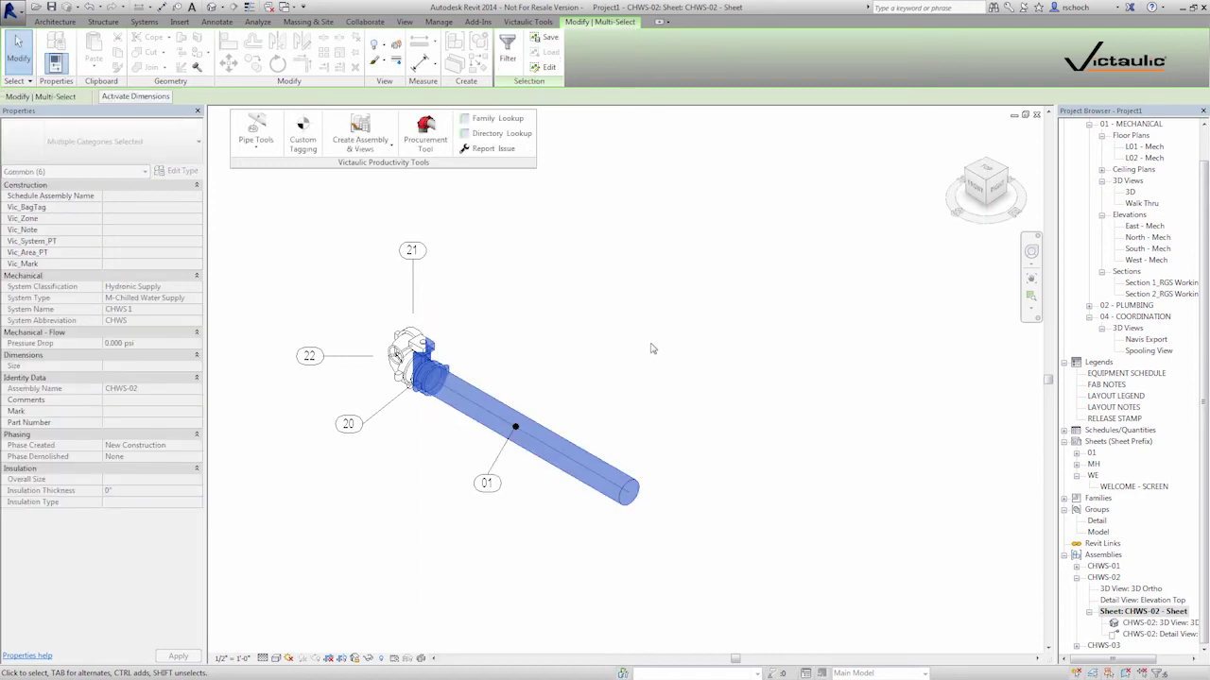
# Step: Clear the component selection and deactivate the 3D view on the CHWS-02 sheet
pyautogui.click(606, 368)
pyautogui.rightClick(514, 365)
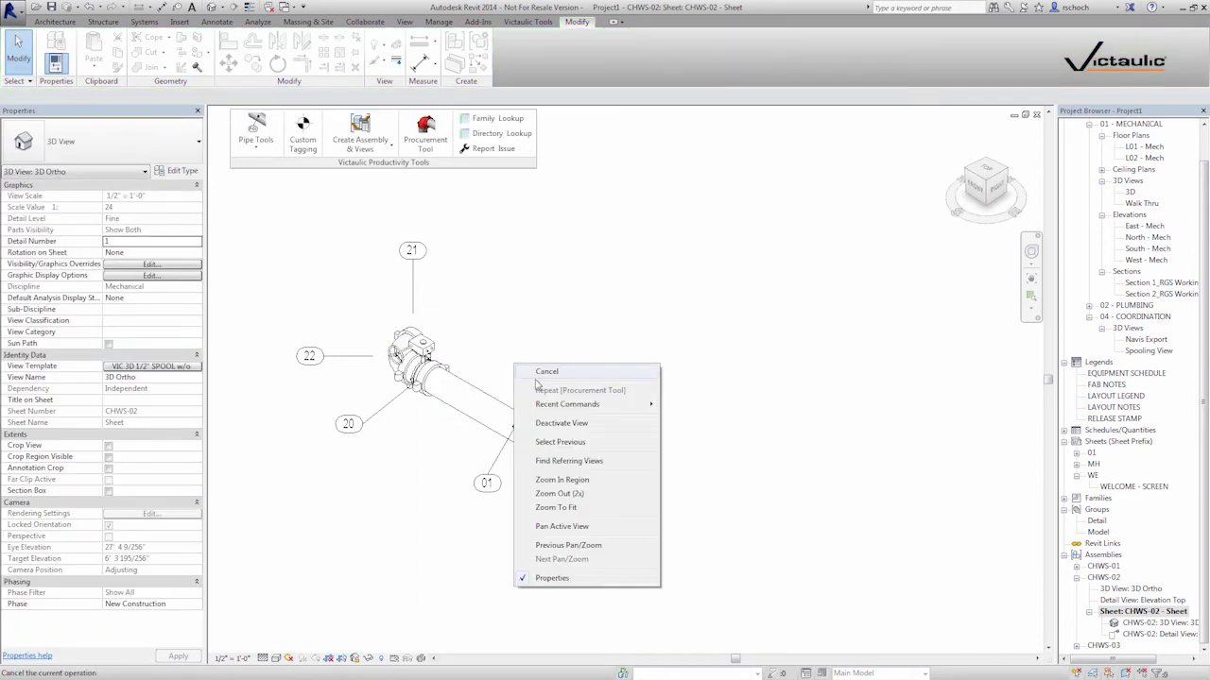
pyautogui.click(559, 428)
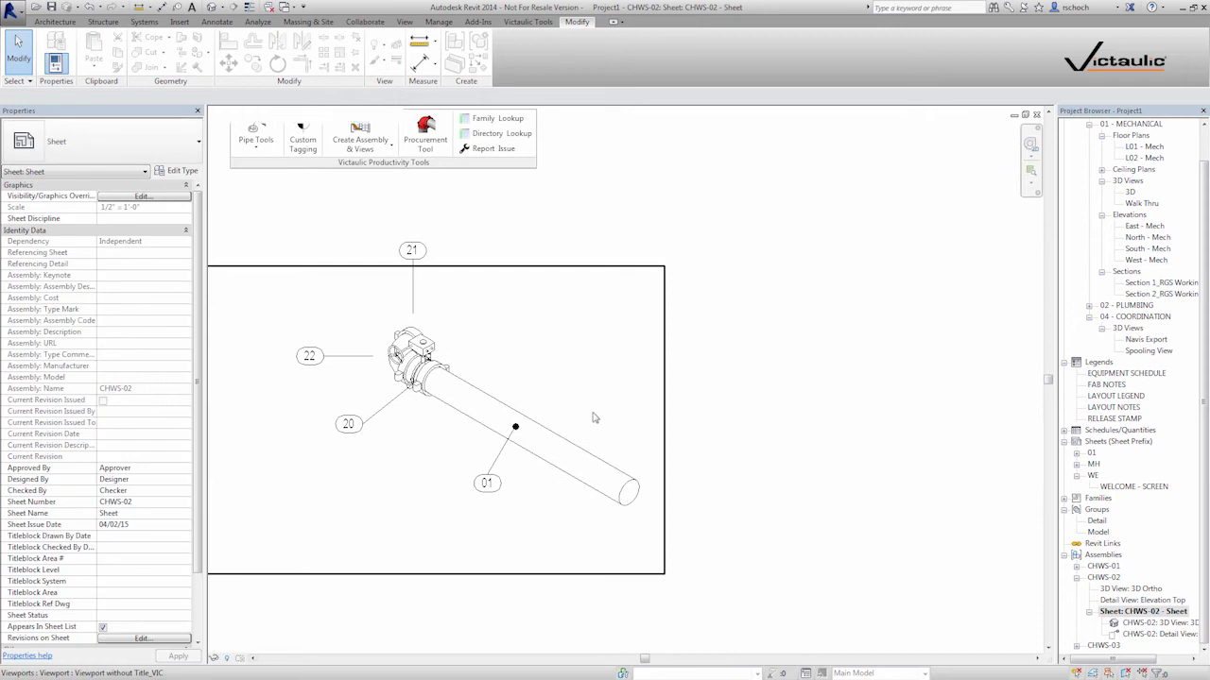
# Step: Paste the copied spool list onto the sheet as a 3/32" Arial text note, above and right of the assembly's 3D view
pyautogui.scroll(-2, 624, 397)
pyautogui.scroll(-2, 656, 384)
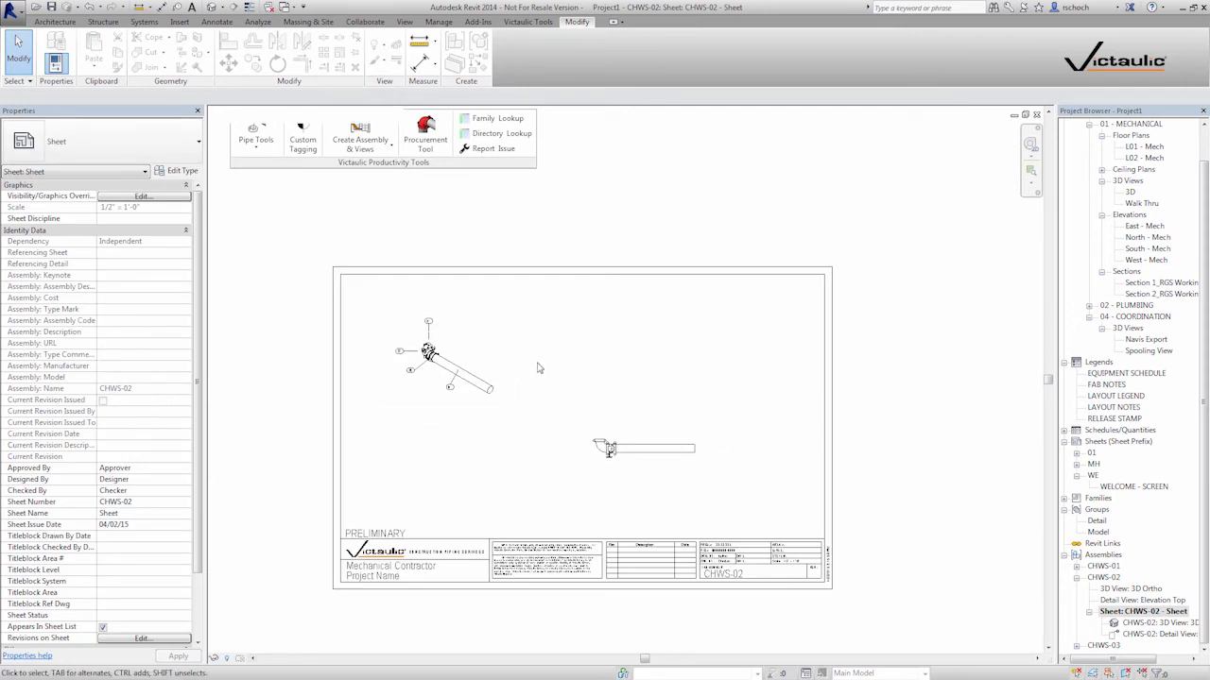
pyautogui.click(217, 23)
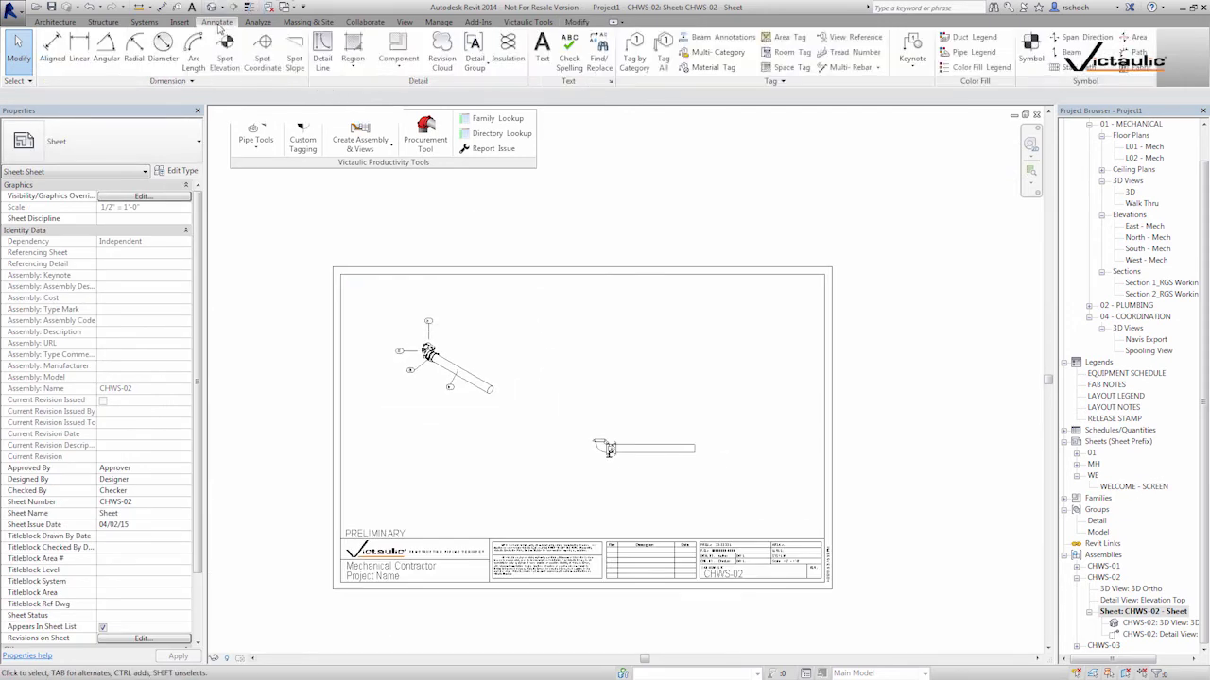
pyautogui.click(542, 56)
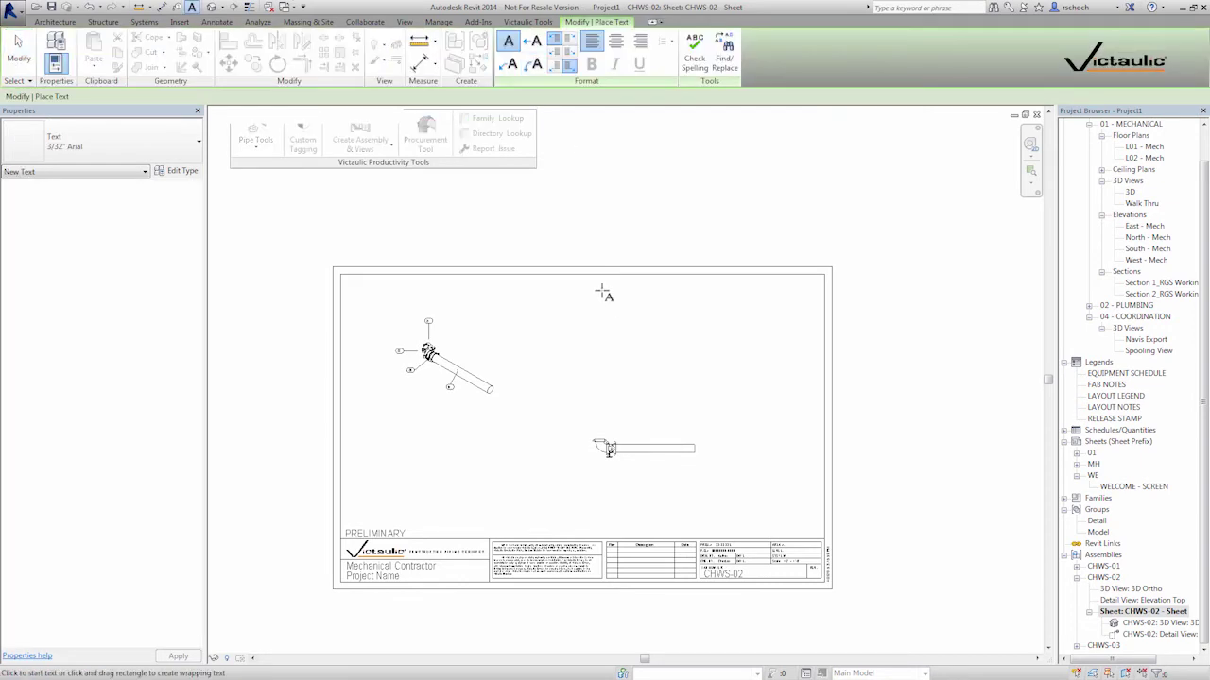
pyautogui.click(600, 290)
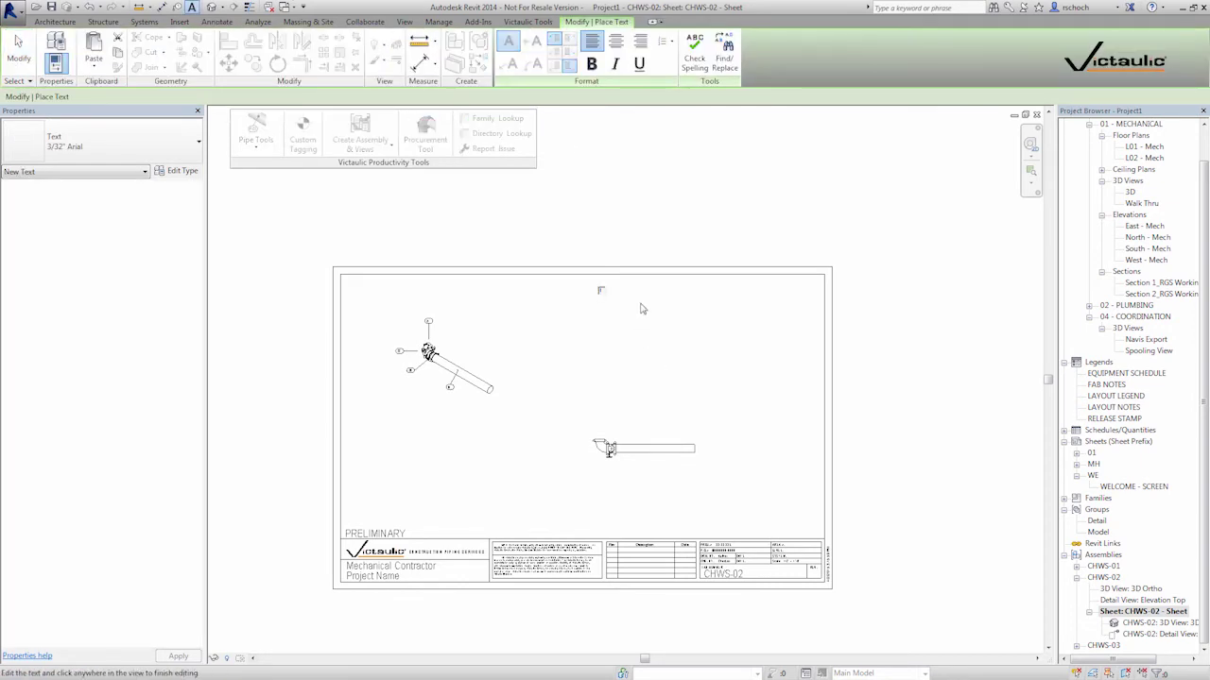
pyautogui.hotkey('ctrl', 'v')
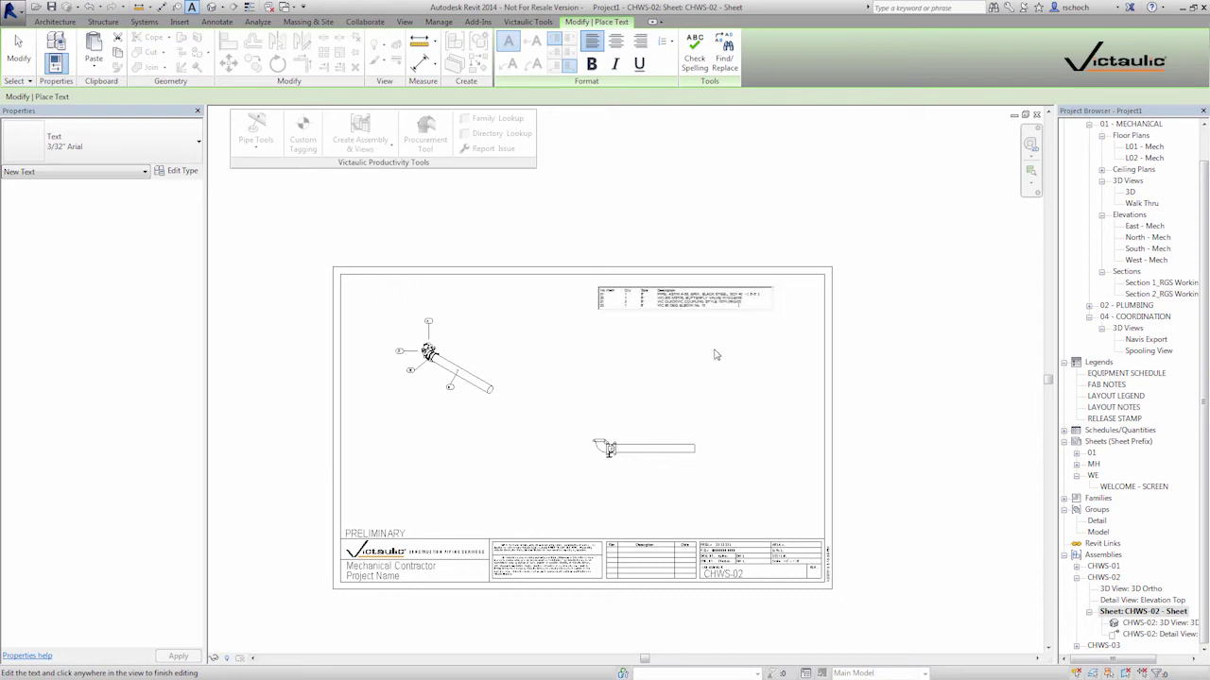
pyautogui.click(699, 327)
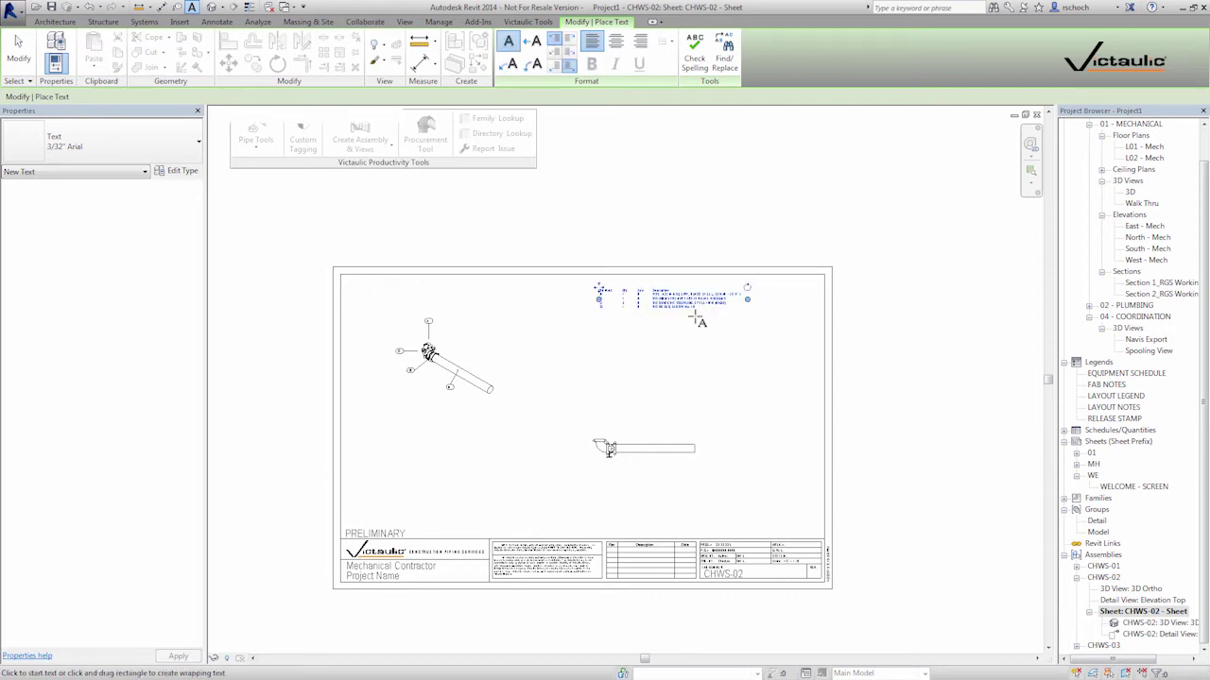
# Step: Shorten the first column heading of the spool list text from "Vic Mark" to "Mark"
pyautogui.scroll(4, 698, 322)
pyautogui.moveTo(696, 315); pyautogui.dragTo(710, 385, button='middle')
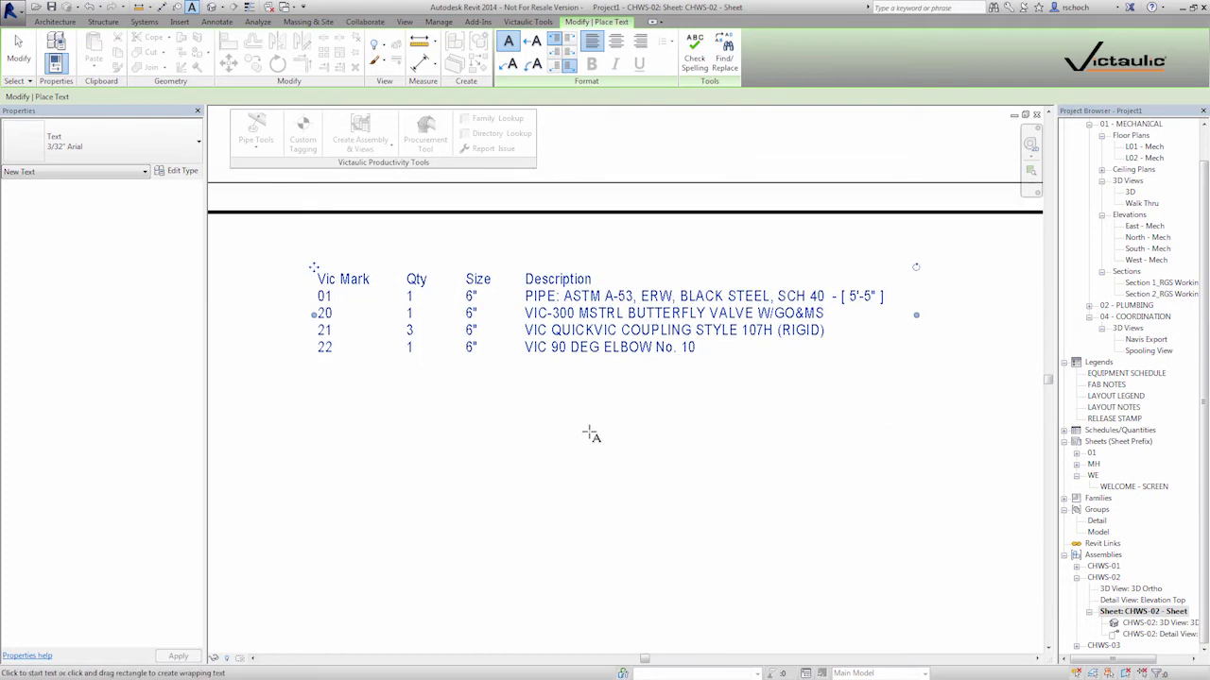
pyautogui.click(473, 300)
pyautogui.click(386, 288)
pyautogui.press('BackSpace')
pyautogui.press('BackSpace')
pyautogui.press('BackSpace')
pyautogui.press('BackSpace')
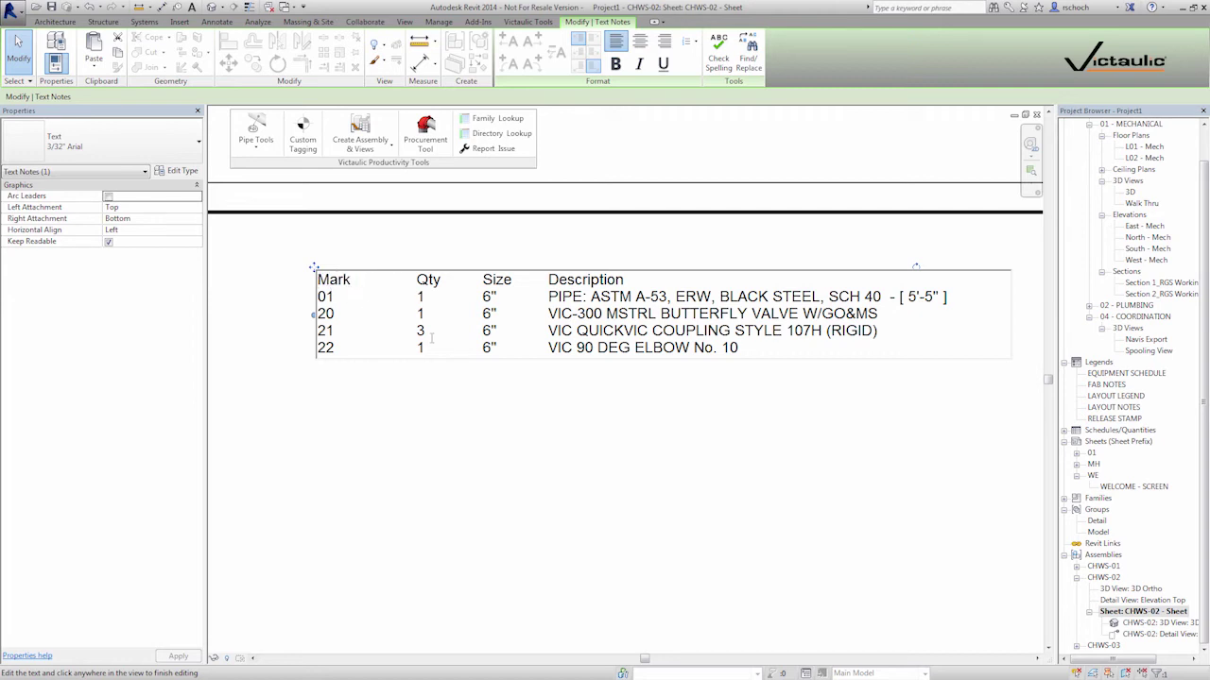
# Step: Edit the list descriptions so the coupling reads "STYLE 107N (RIGID)" and the butterfly valve reads "W/GO & MS"
pyautogui.click(759, 351)
pyautogui.click(847, 314)
pyautogui.click(860, 314)
pyautogui.click(755, 442)
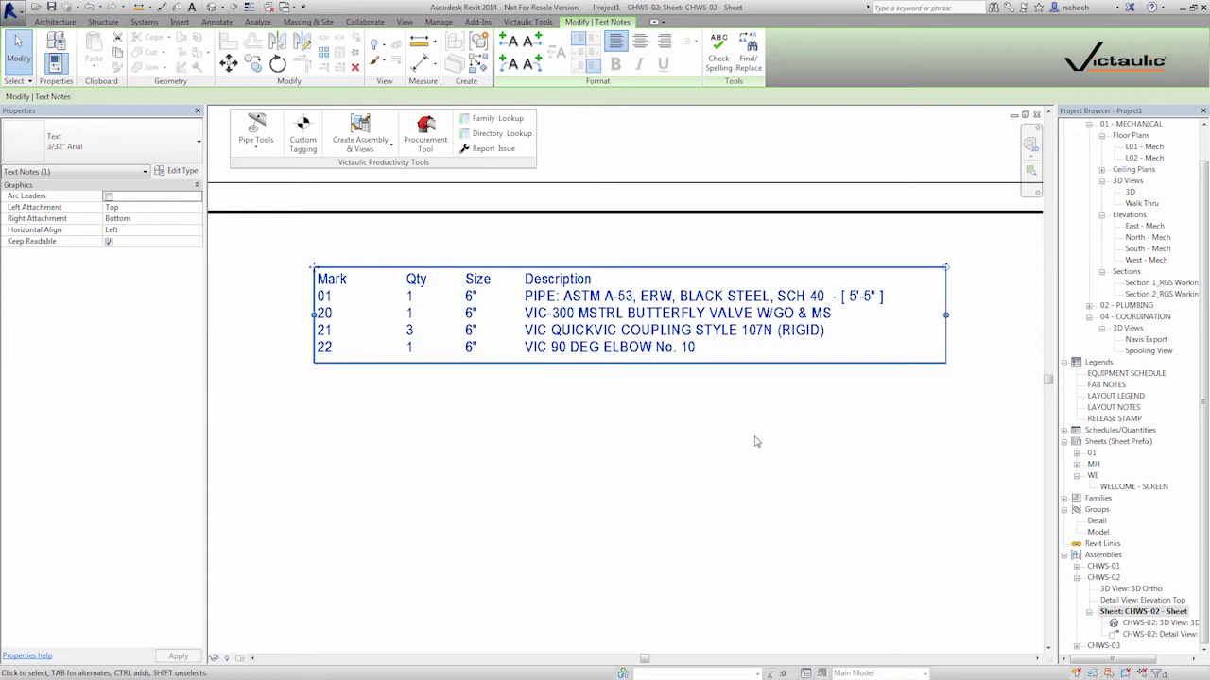
pyautogui.click(769, 502)
# Step: Move the spool list text into the upper right corner of the sheet border
pyautogui.scroll(-3, 749, 428)
pyautogui.moveTo(738, 428); pyautogui.dragTo(818, 385, button='middle')
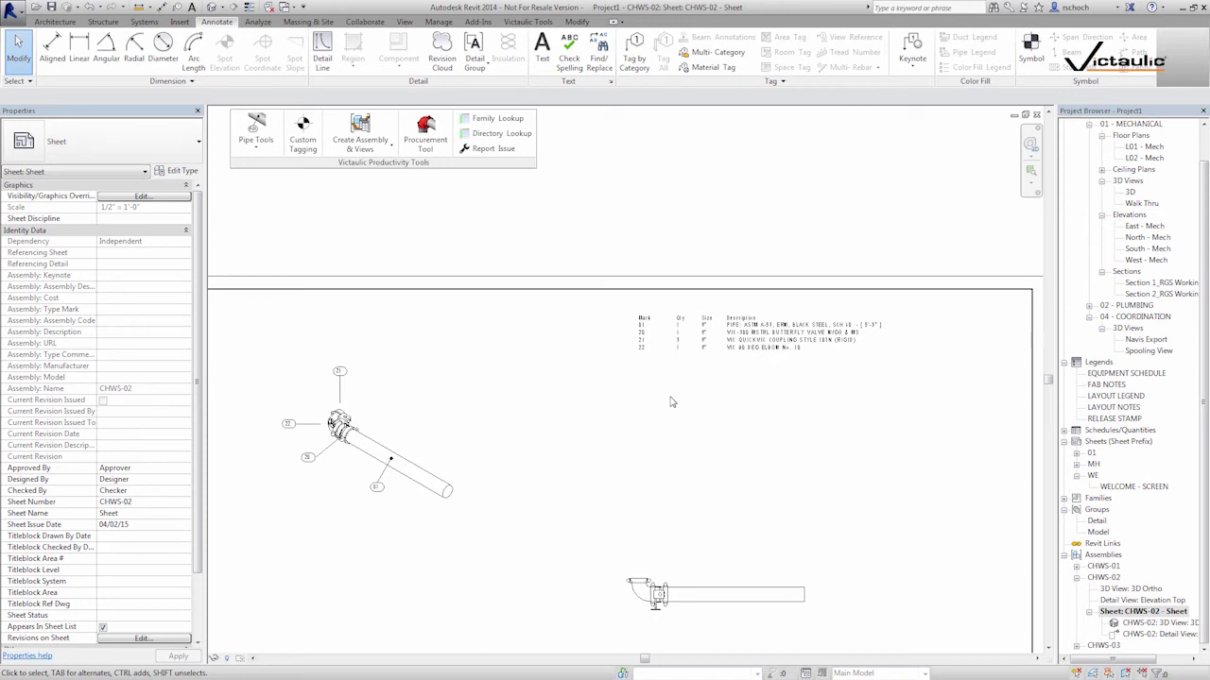
pyautogui.click(676, 357)
pyautogui.moveTo(676, 357); pyautogui.dragTo(783, 346)
pyautogui.click(704, 438)
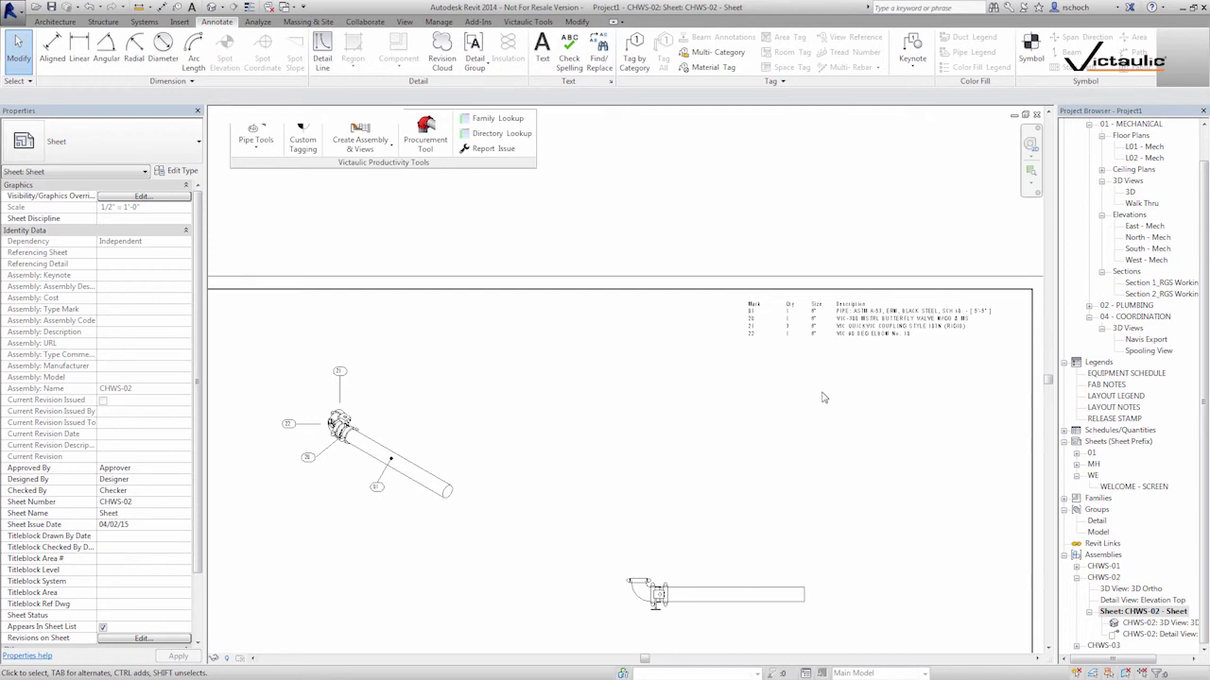
# Step: Reopen the Procurement Tool, check the spool list and return to the part number list
pyautogui.click(426, 137)
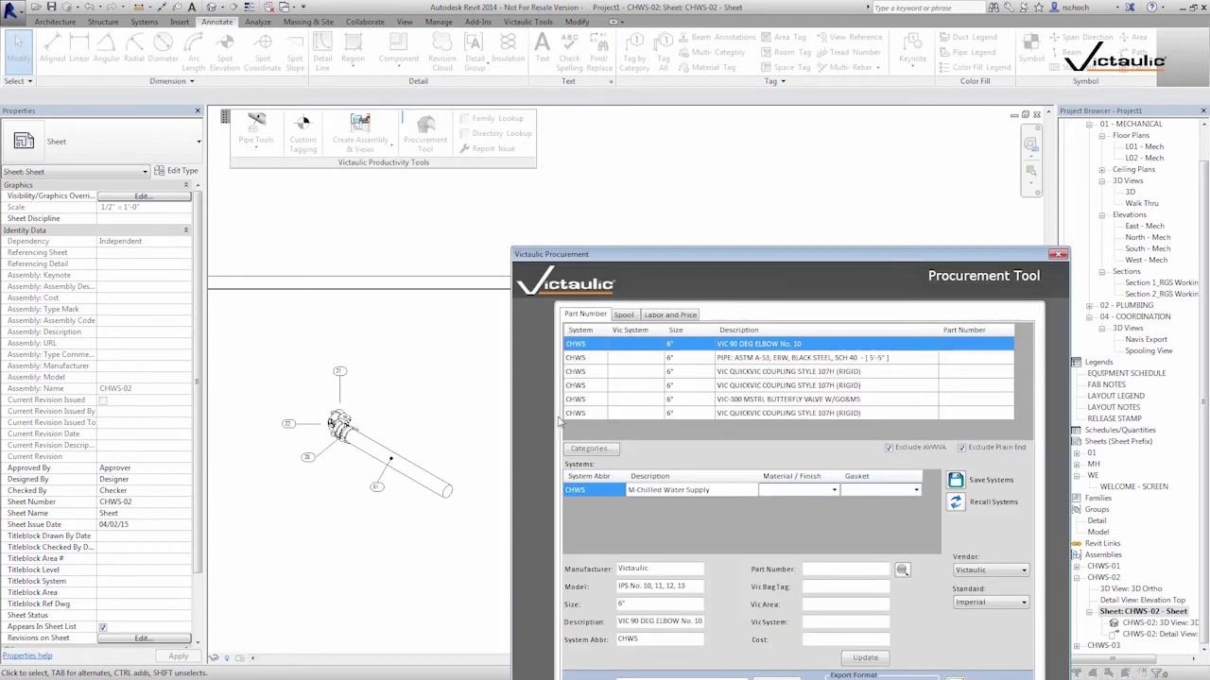
pyautogui.moveTo(580, 257); pyautogui.dragTo(402, 111)
pyautogui.click(451, 171)
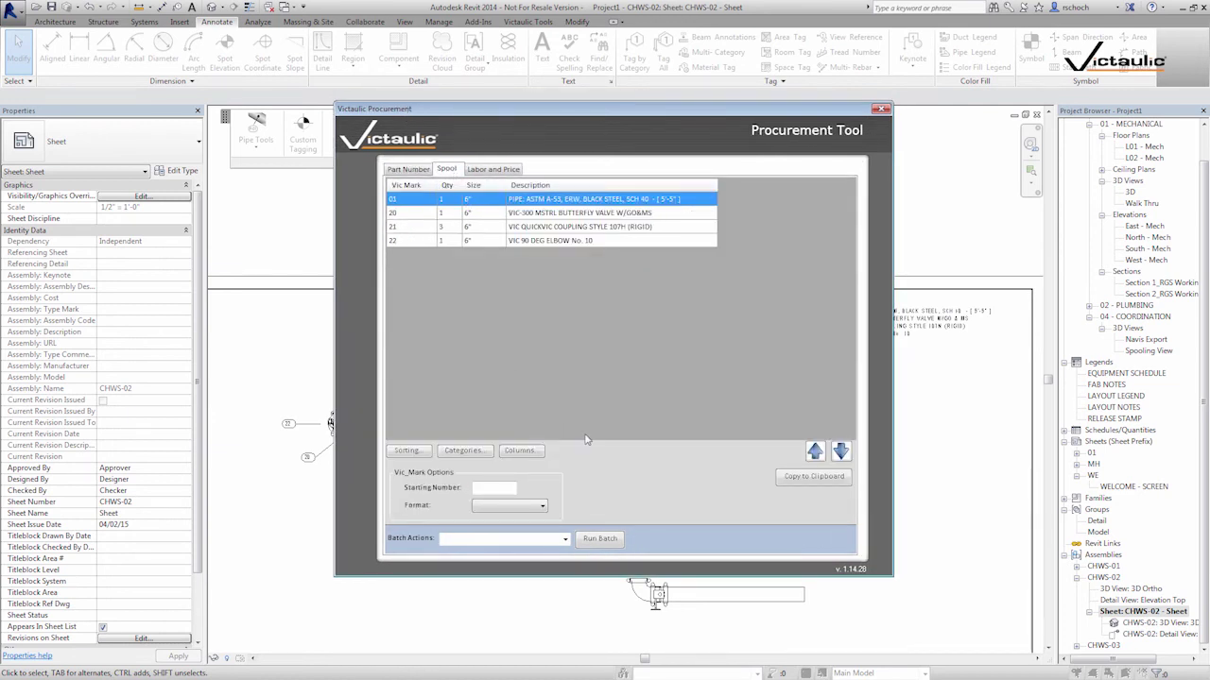
pyautogui.click(410, 170)
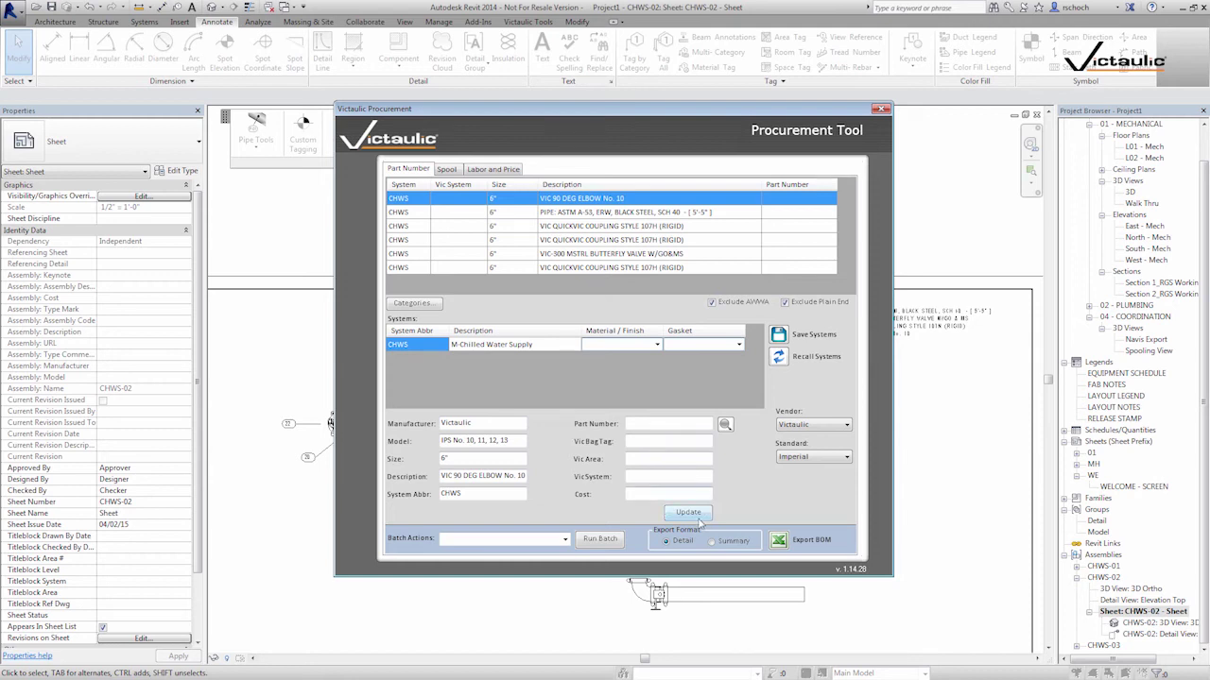
# Step: Run the System Abbr ==> Vic System batch action on the entire part number table
pyautogui.click(564, 538)
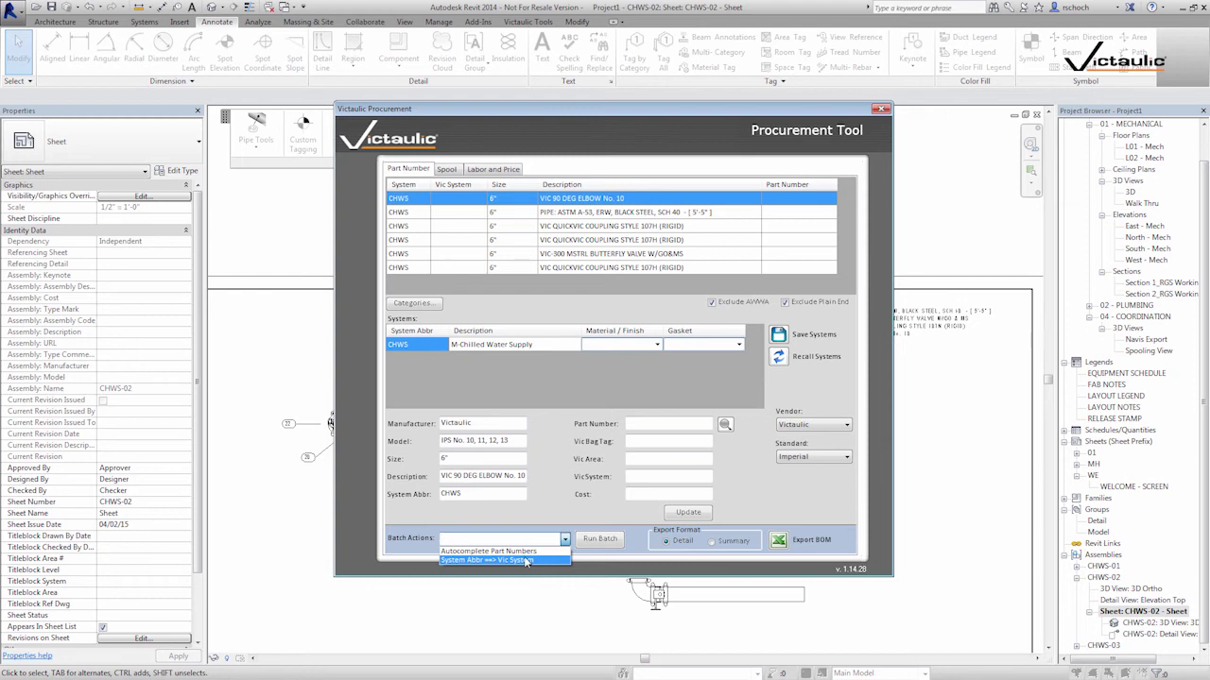
pyautogui.click(526, 562)
pyautogui.press('Up')
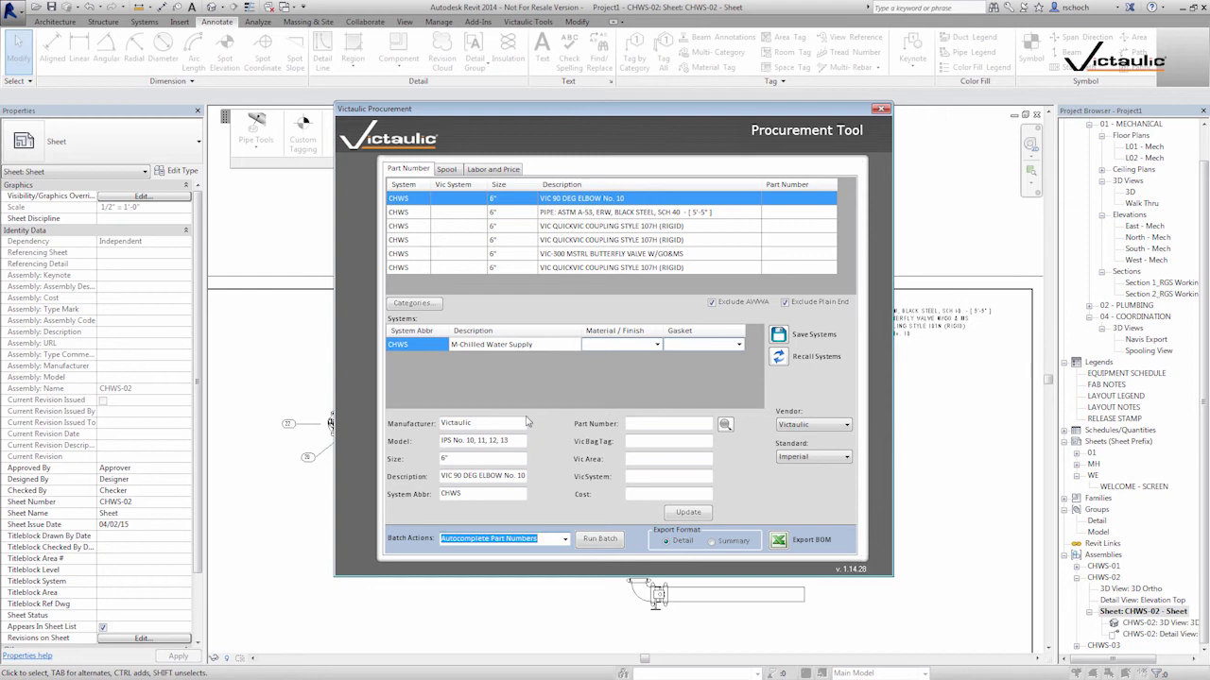
pyautogui.click(562, 540)
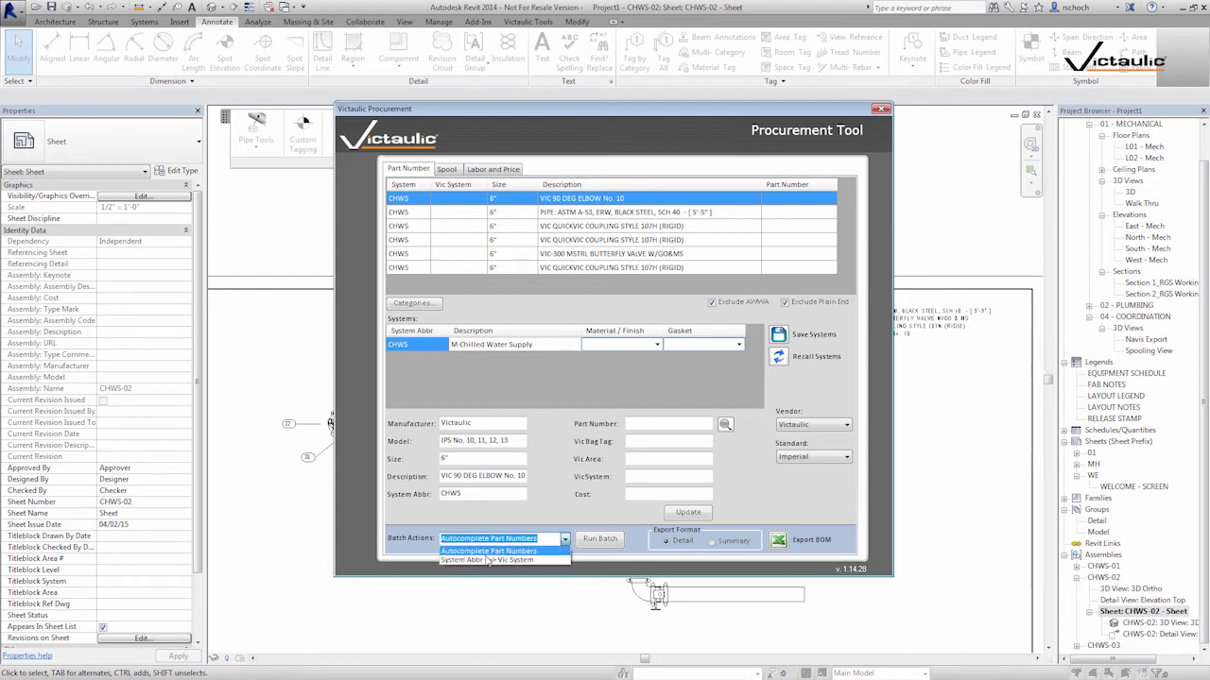
pyautogui.click(541, 554)
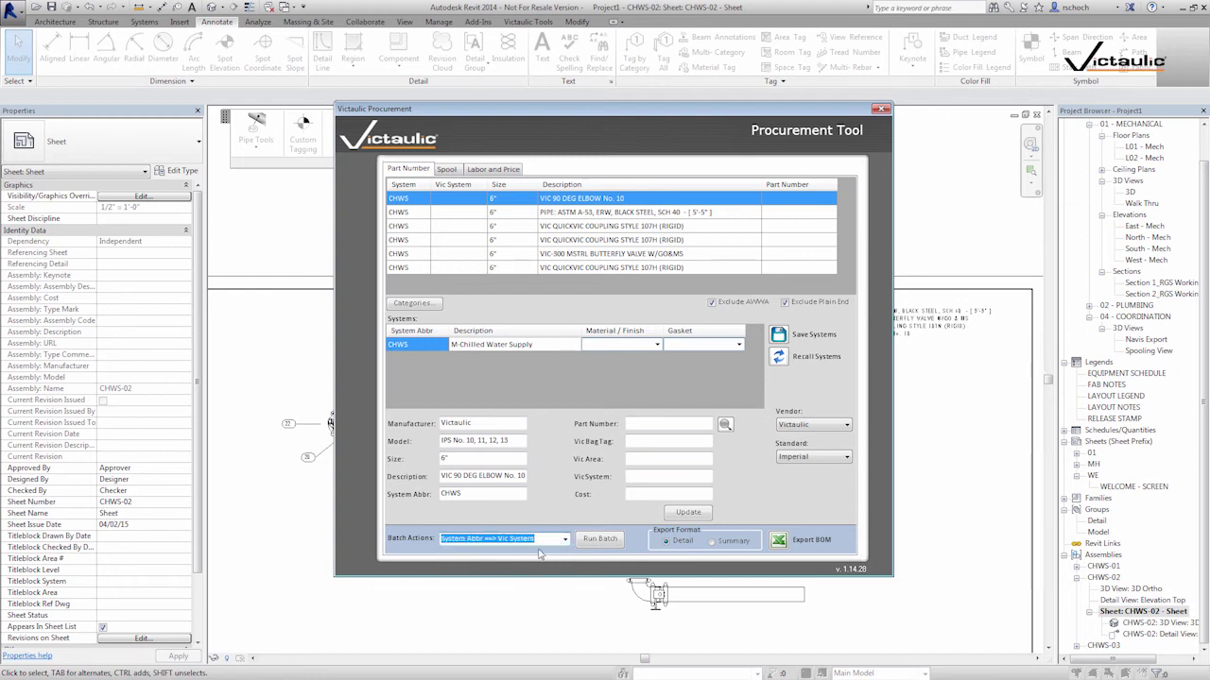
pyautogui.click(591, 545)
pyautogui.click(639, 374)
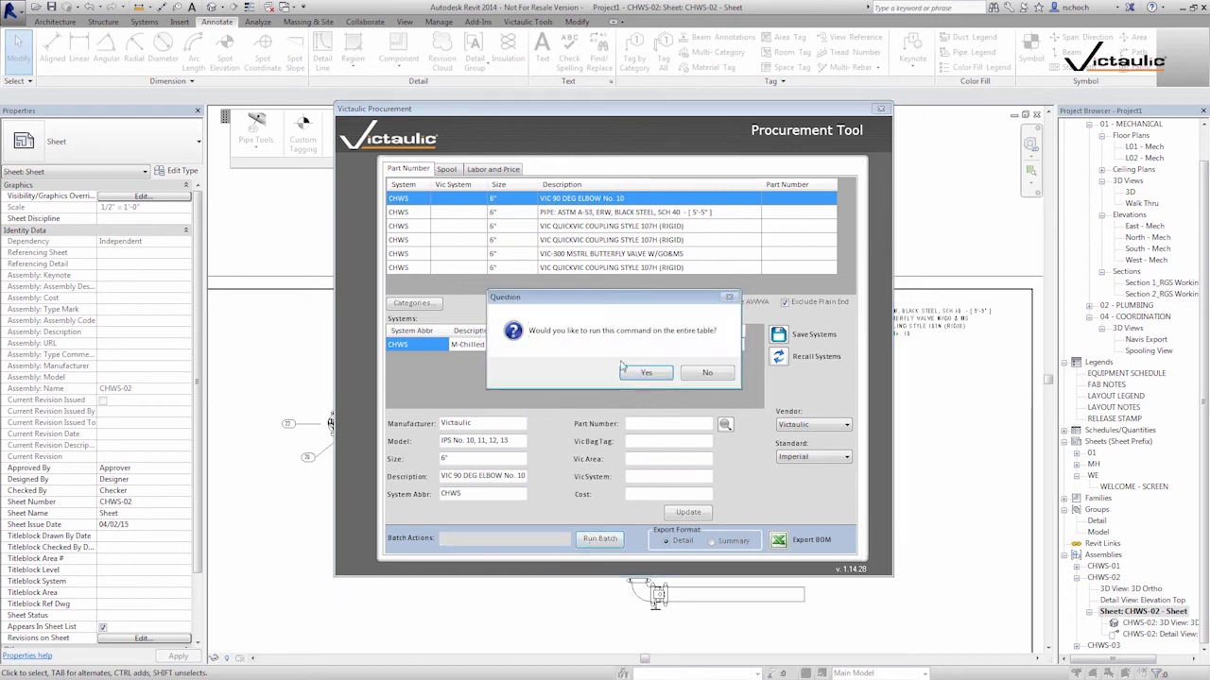
pyautogui.click(643, 374)
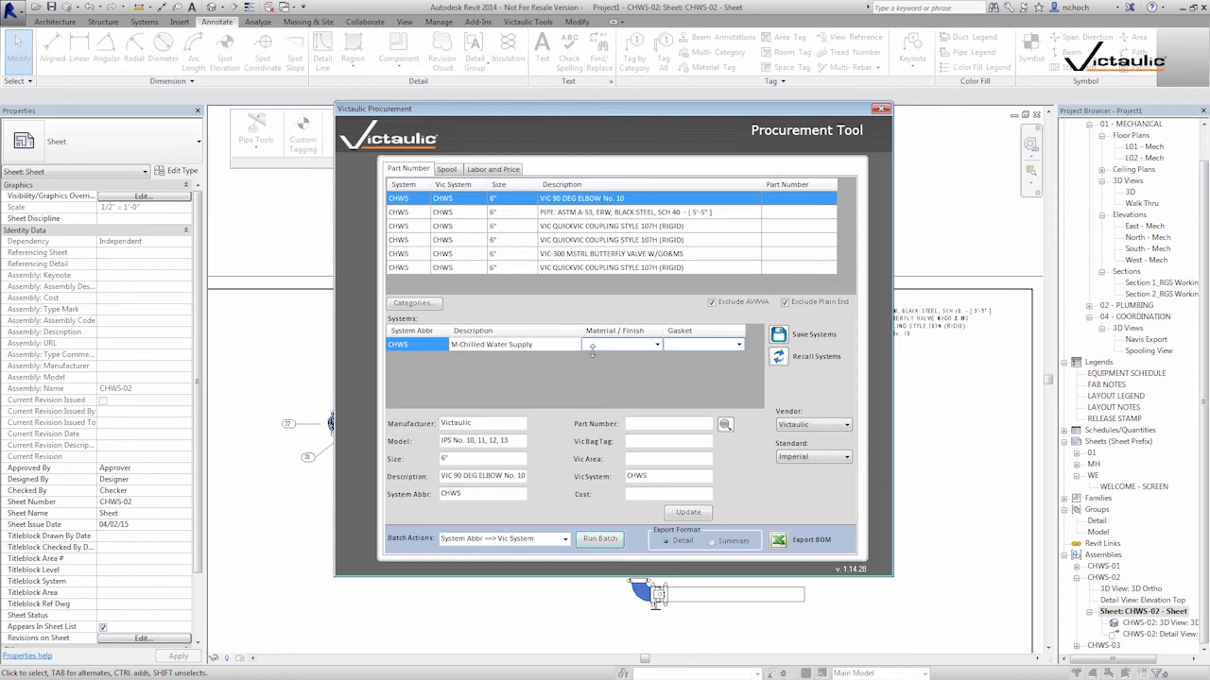
# Step: Set the CHWS system's material/finish to P - PAINTED and its gasket to E - EPDM (ALL TYPES)
pyautogui.click(656, 346)
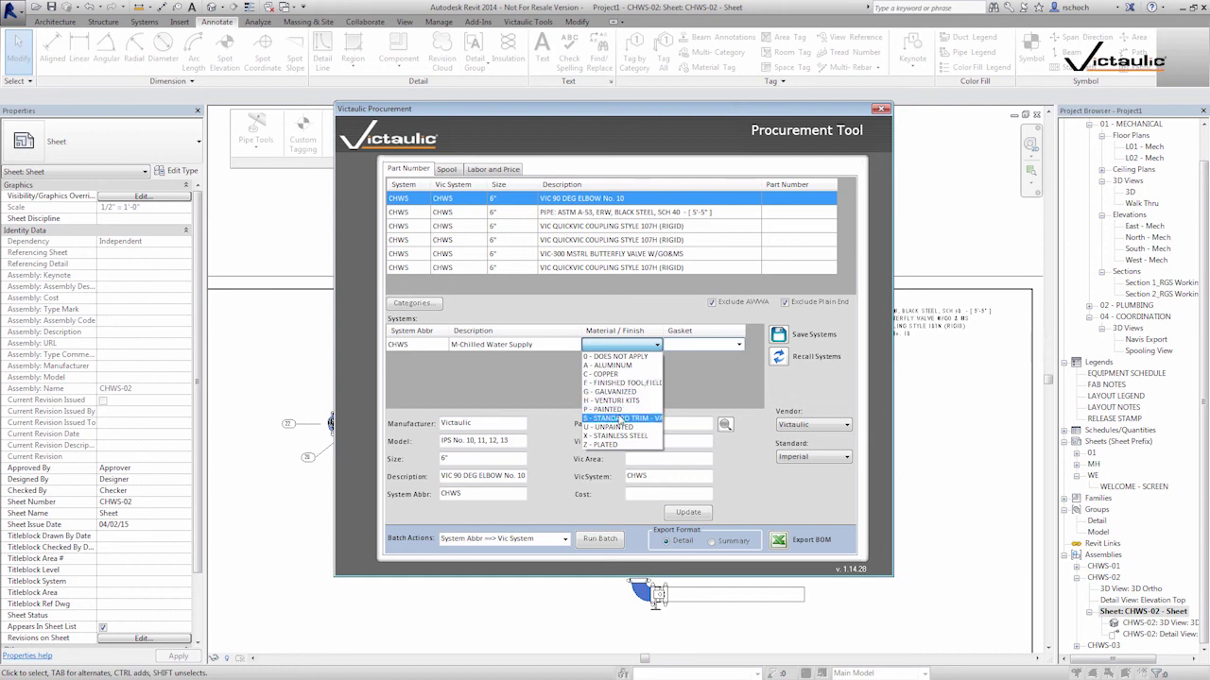
pyautogui.click(617, 410)
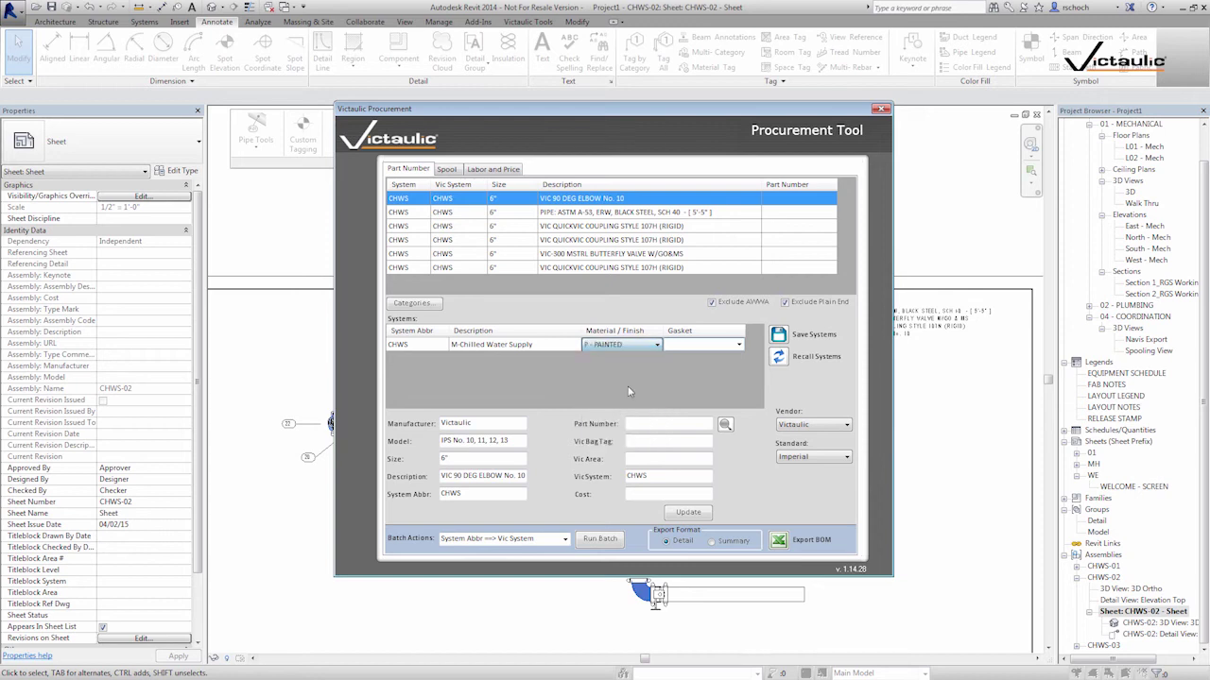
pyautogui.click(739, 346)
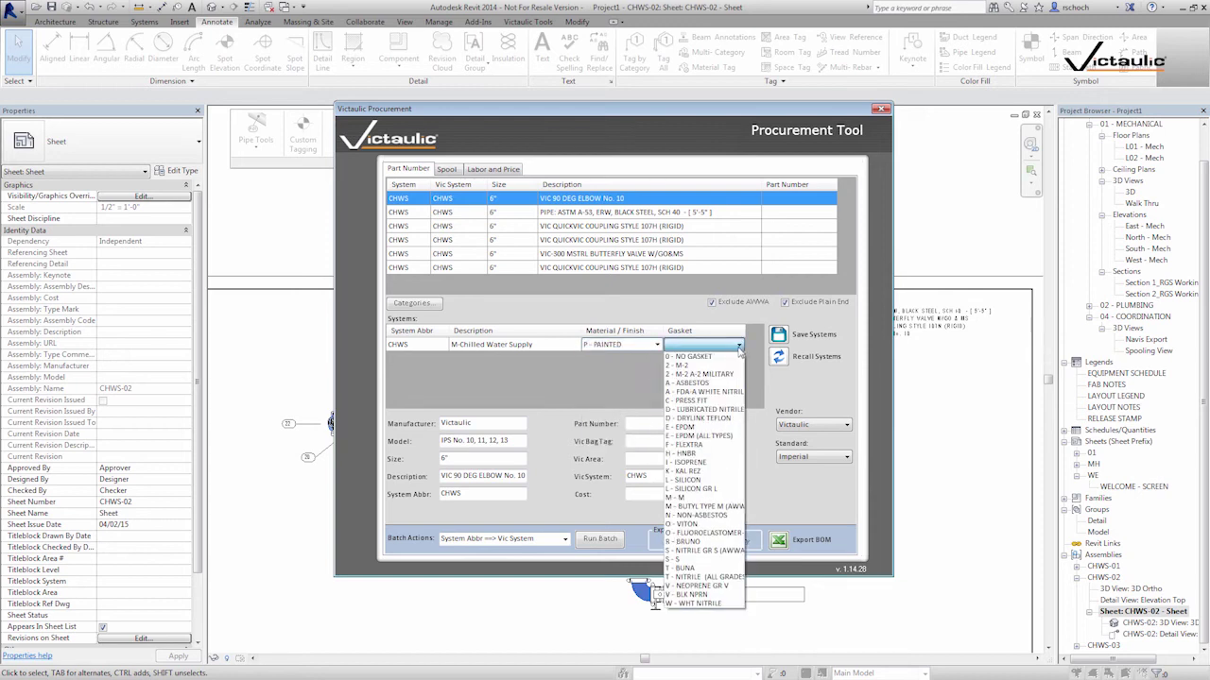
pyautogui.click(700, 437)
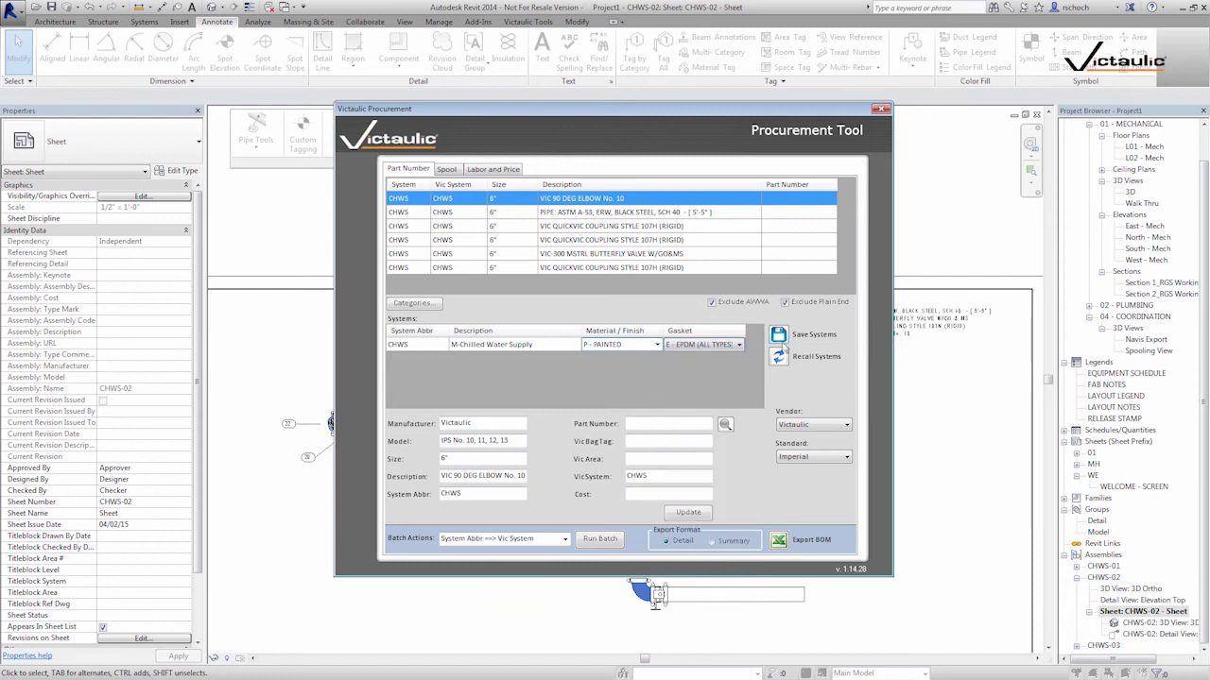
# Step: Recall the saved system settings and switch the BOM export format to Summary
pyautogui.click(781, 363)
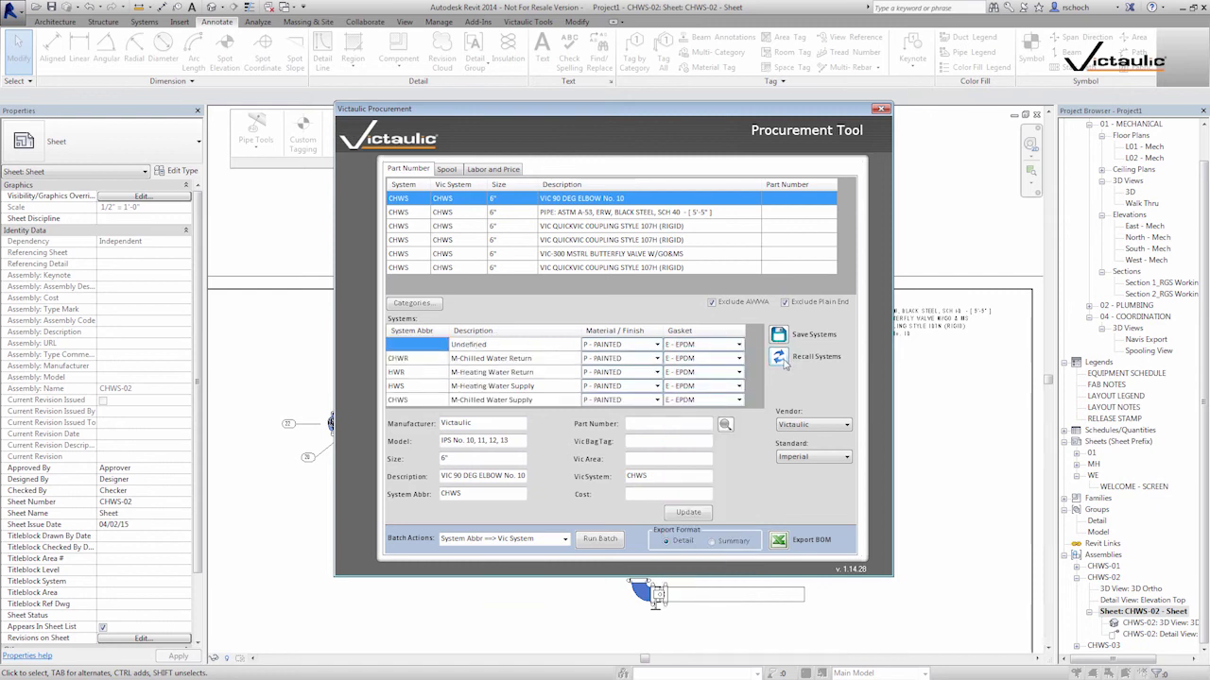
pyautogui.click(430, 367)
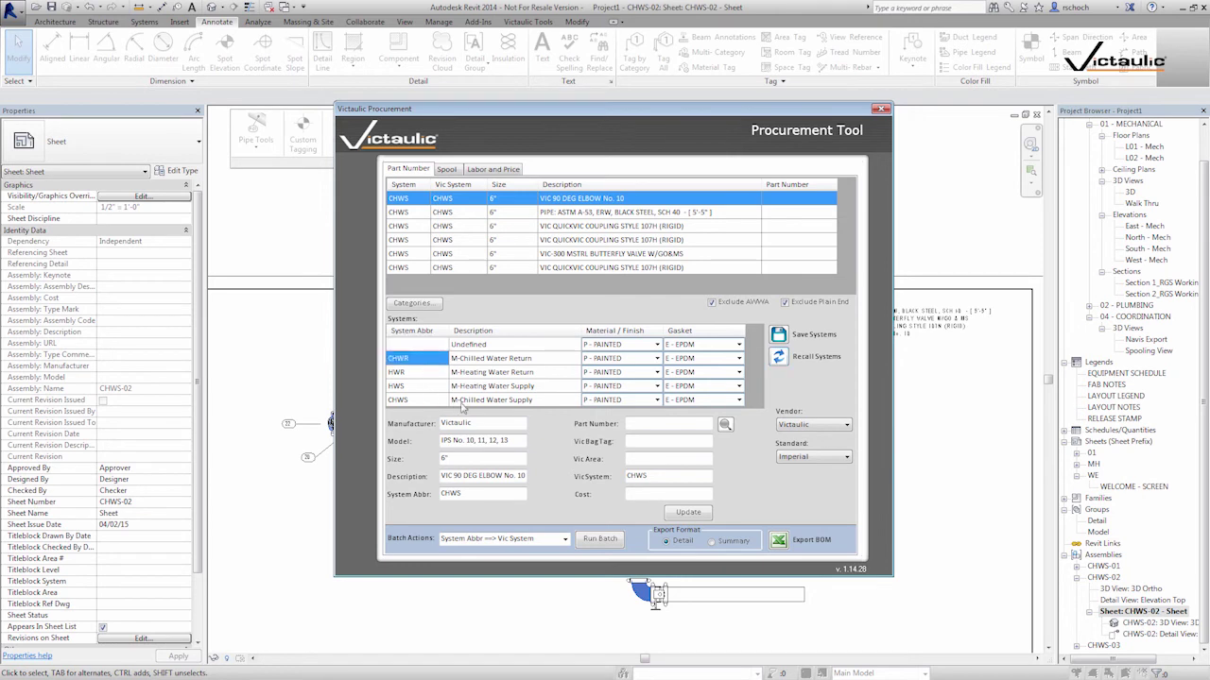
pyautogui.doubleClick(465, 400)
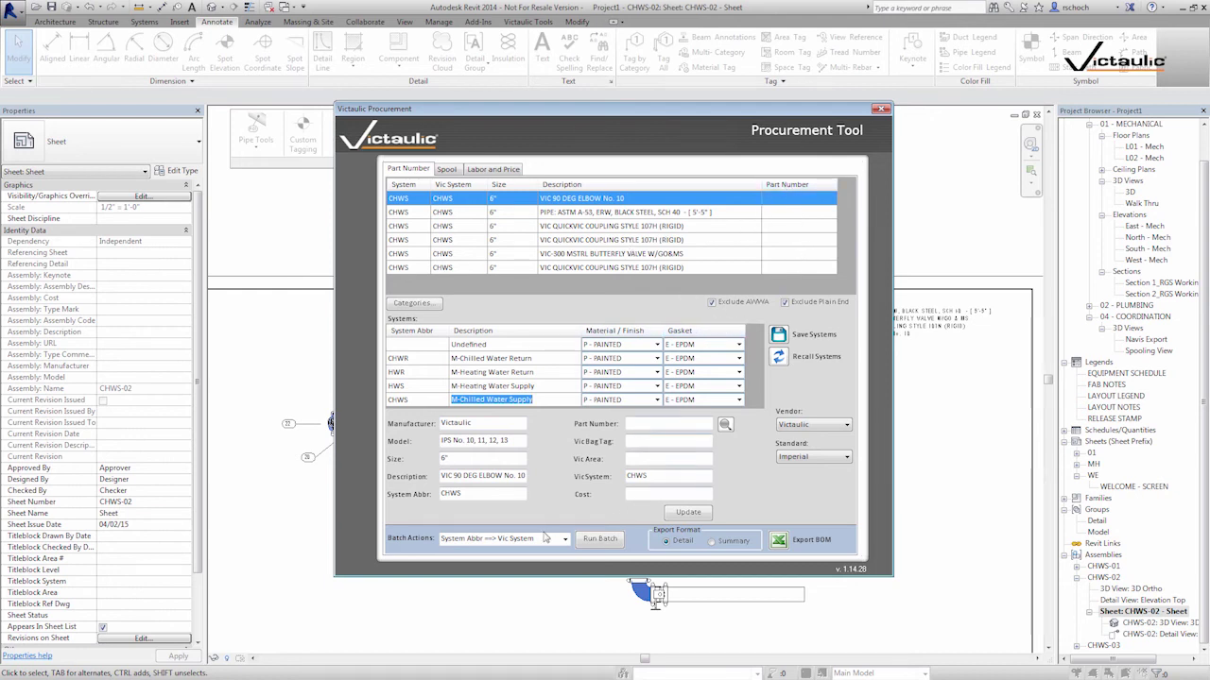
pyautogui.click(730, 543)
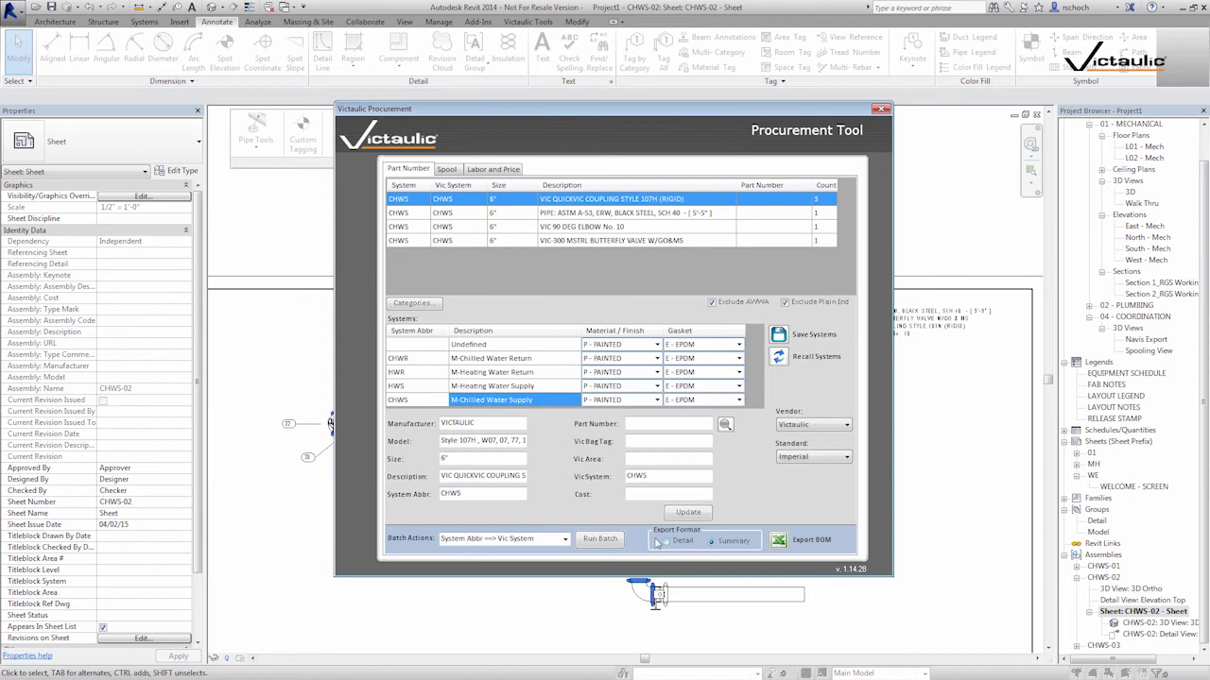
# Step: Run the Autocomplete Part Numbers batch action on the whole part number table and accept overwriting existing values
pyautogui.click(559, 539)
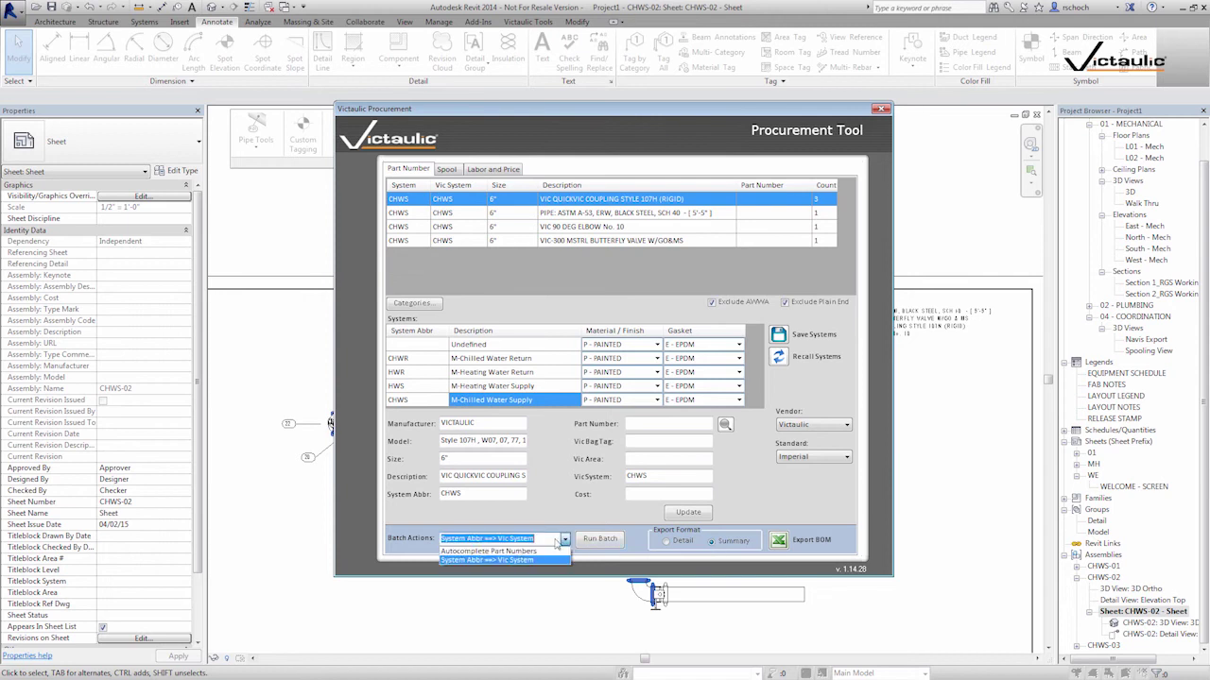
pyautogui.click(478, 551)
pyautogui.click(601, 540)
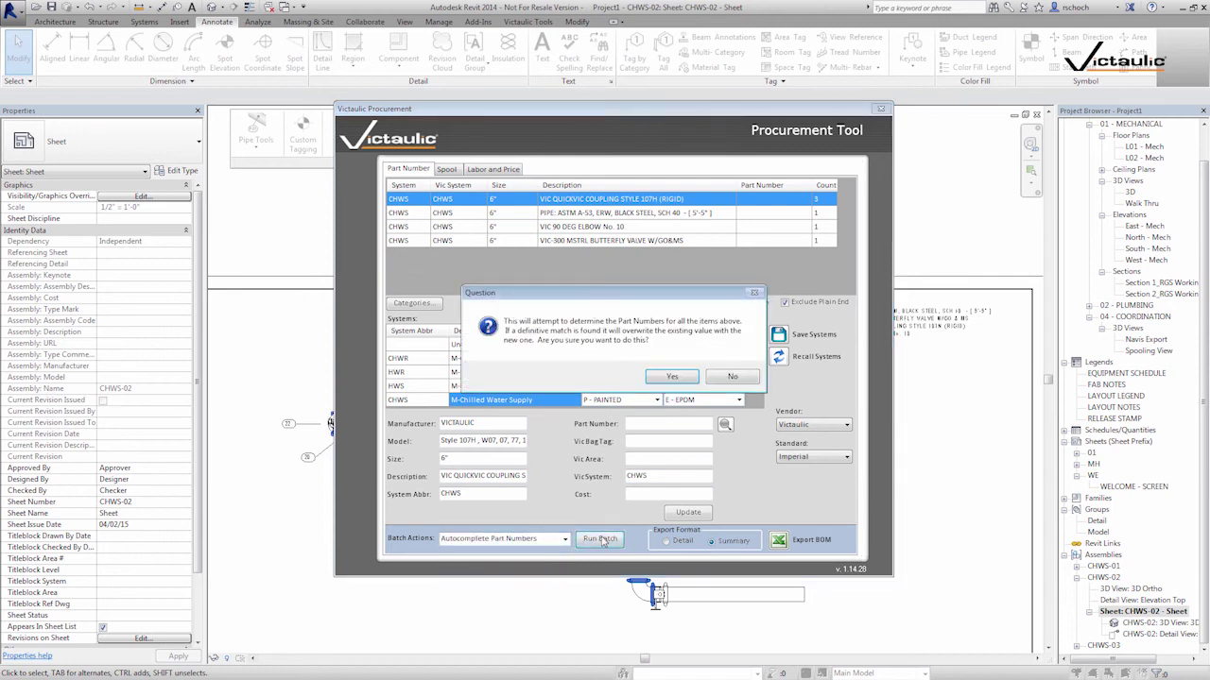
pyautogui.click(661, 382)
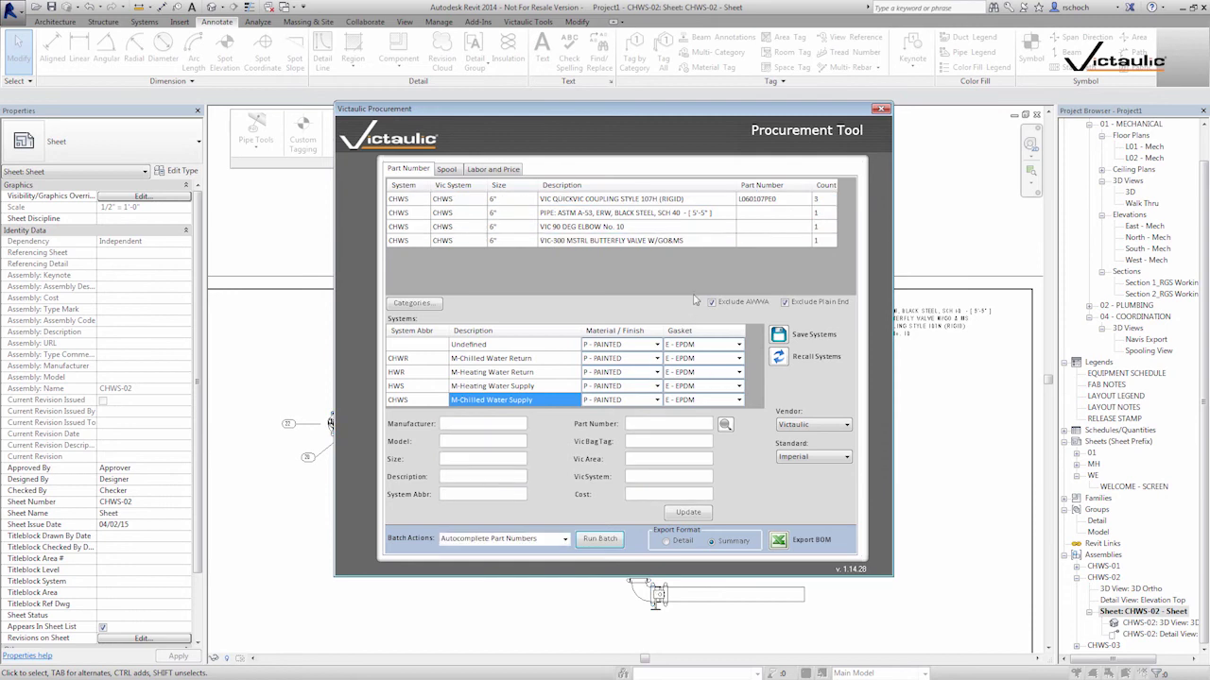
# Step: Assign part number F060010P00 to the 90 degree elbow and V060763XE5 to the VIC-300 butterfly valve
pyautogui.doubleClick(757, 228)
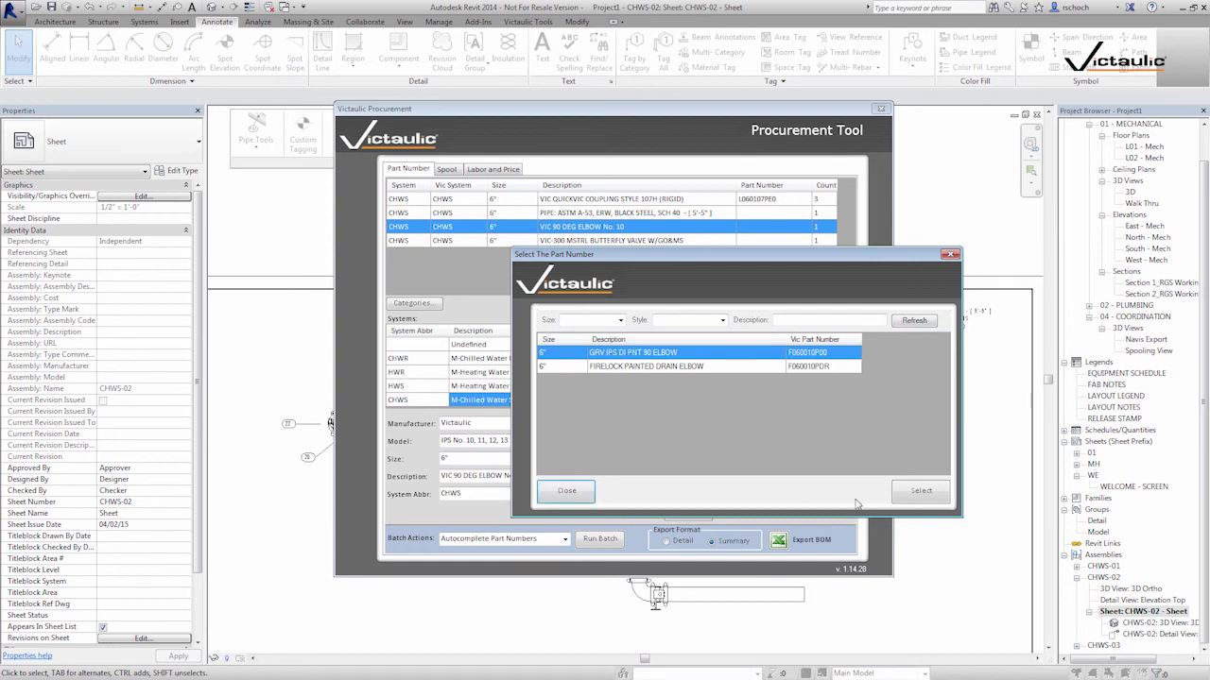
pyautogui.click(913, 493)
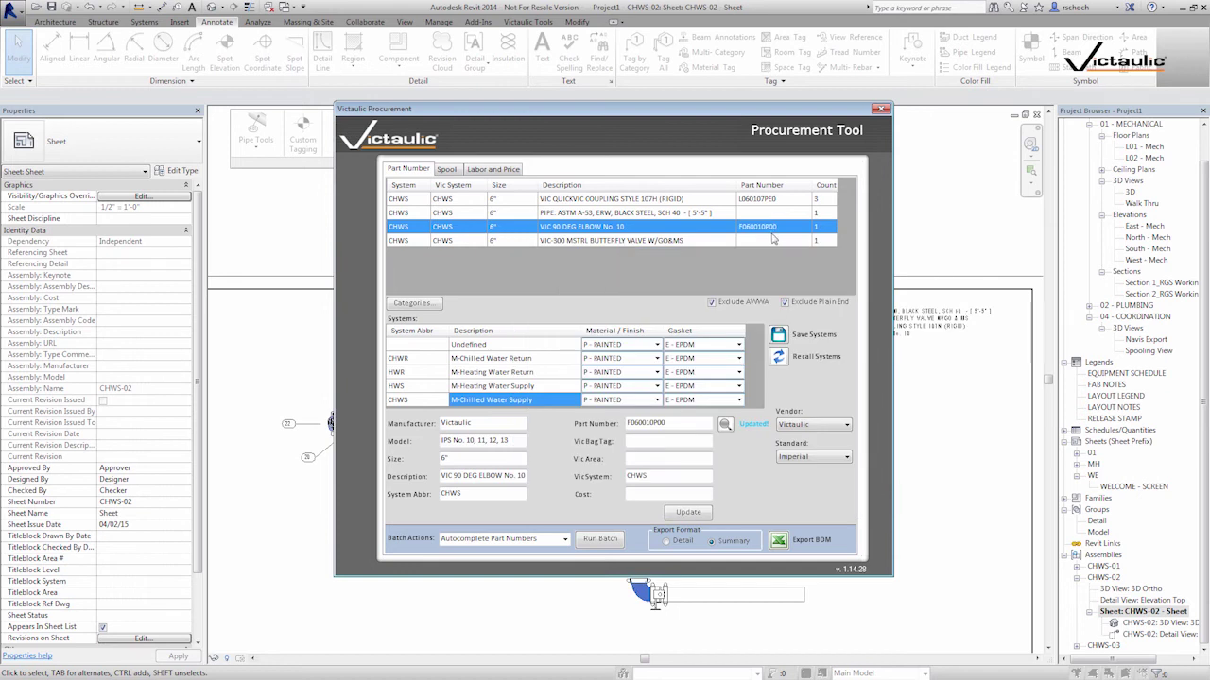
pyautogui.doubleClick(765, 242)
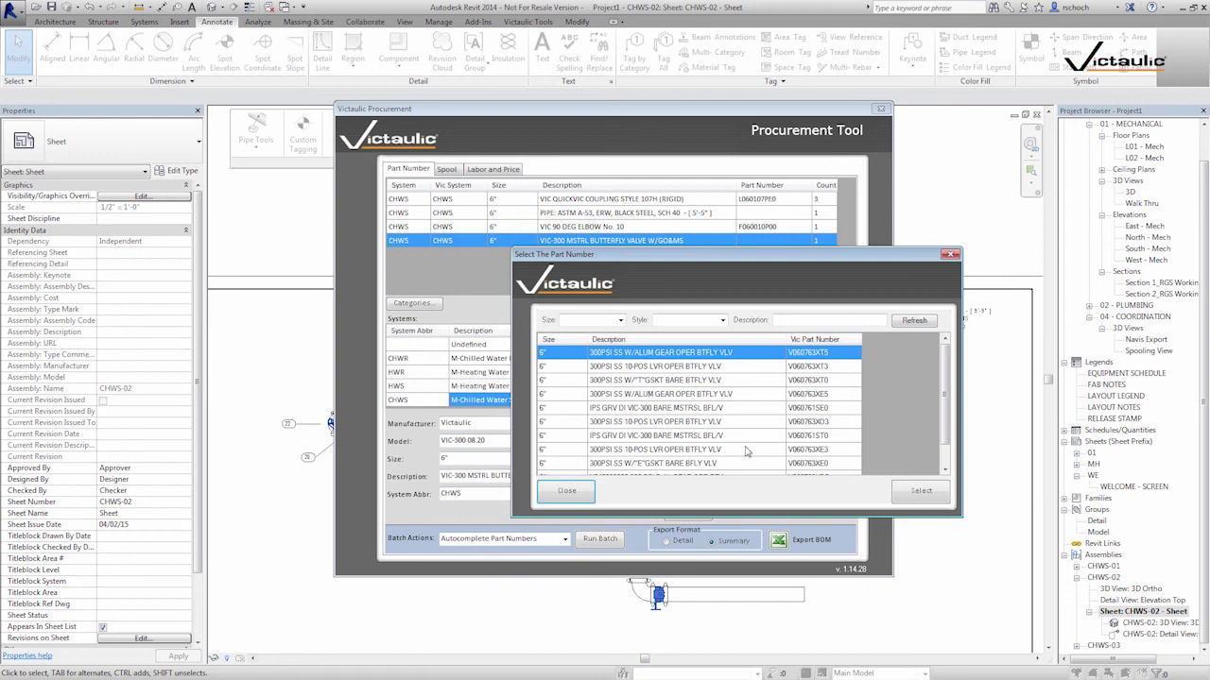
pyautogui.click(680, 407)
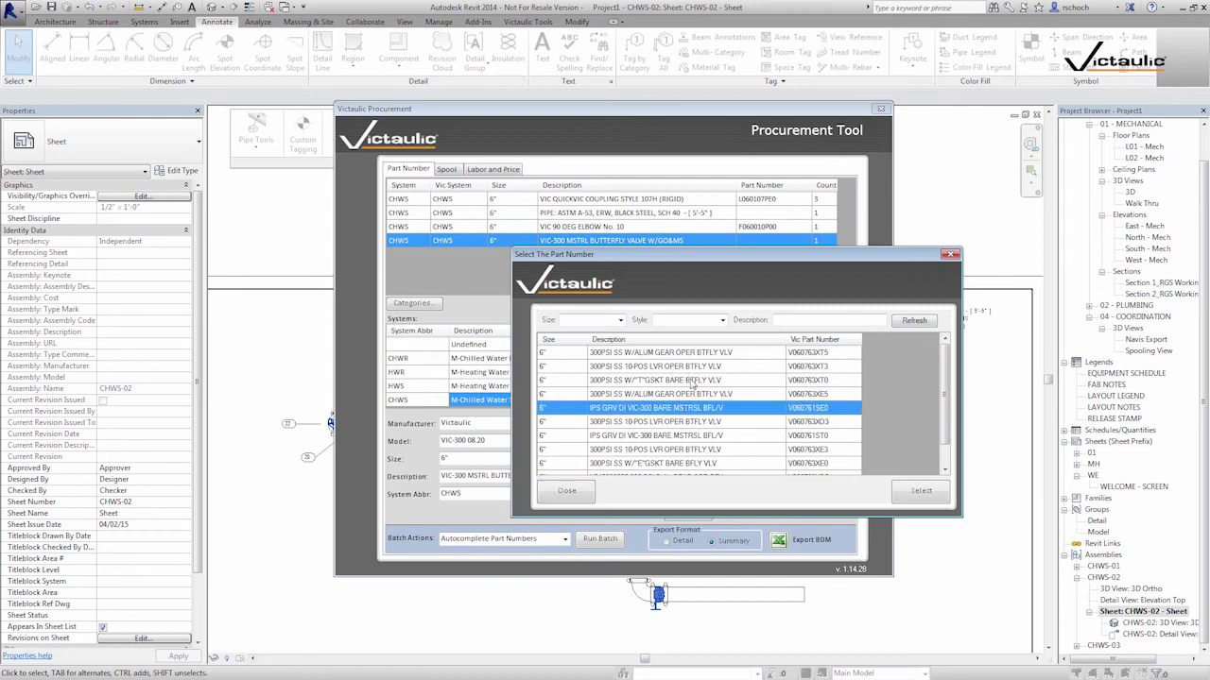
pyautogui.click(696, 339)
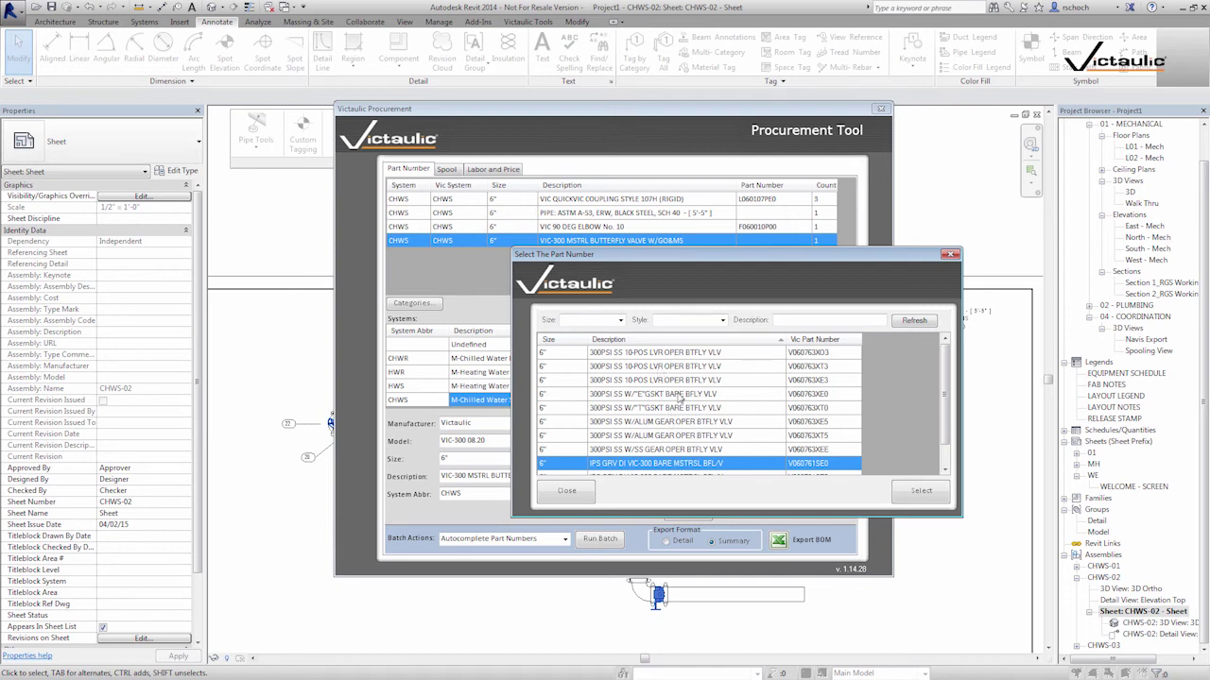
pyautogui.scroll(-1, 675, 422)
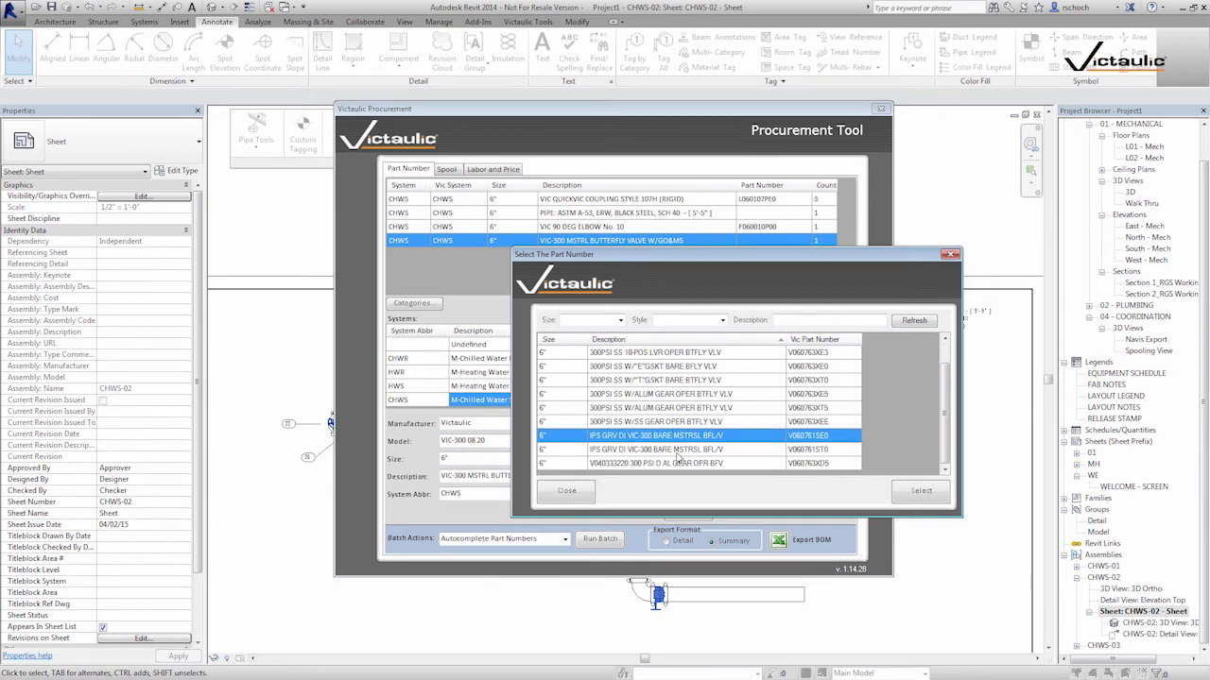
pyautogui.click(677, 408)
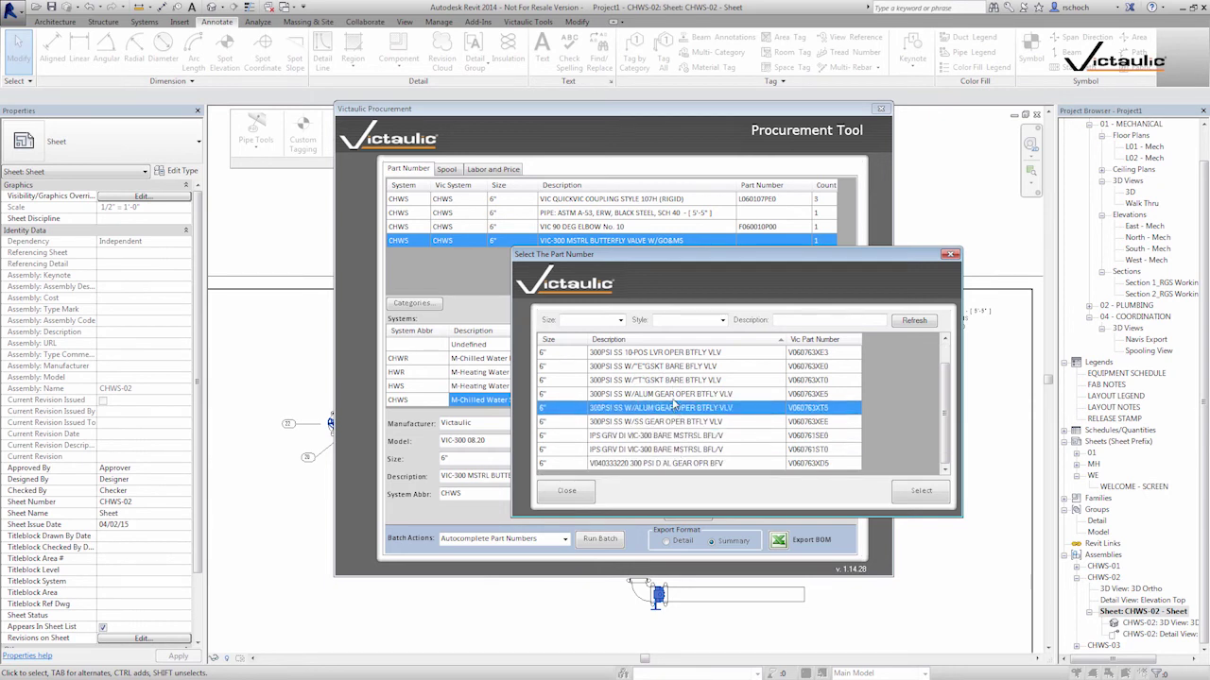
pyautogui.doubleClick(675, 393)
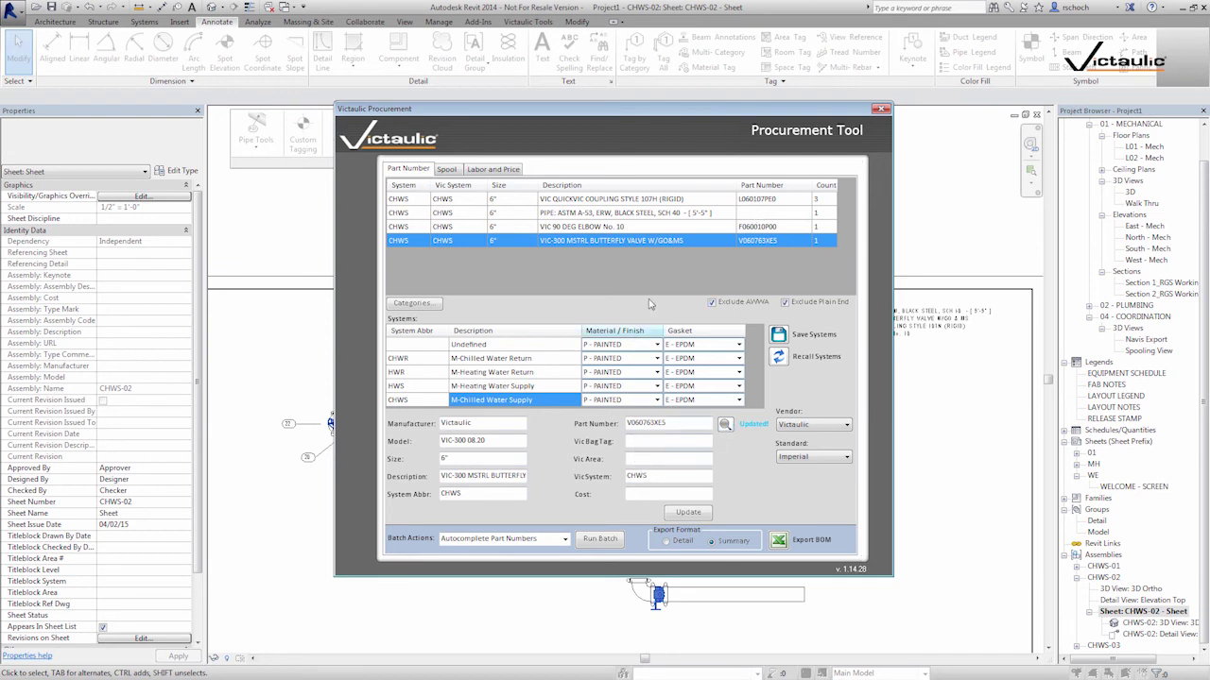
# Step: Update all four listed items together with Vic Area 01 and Vic Bag Tag 02
pyautogui.moveTo(685, 248); pyautogui.dragTo(596, 201)
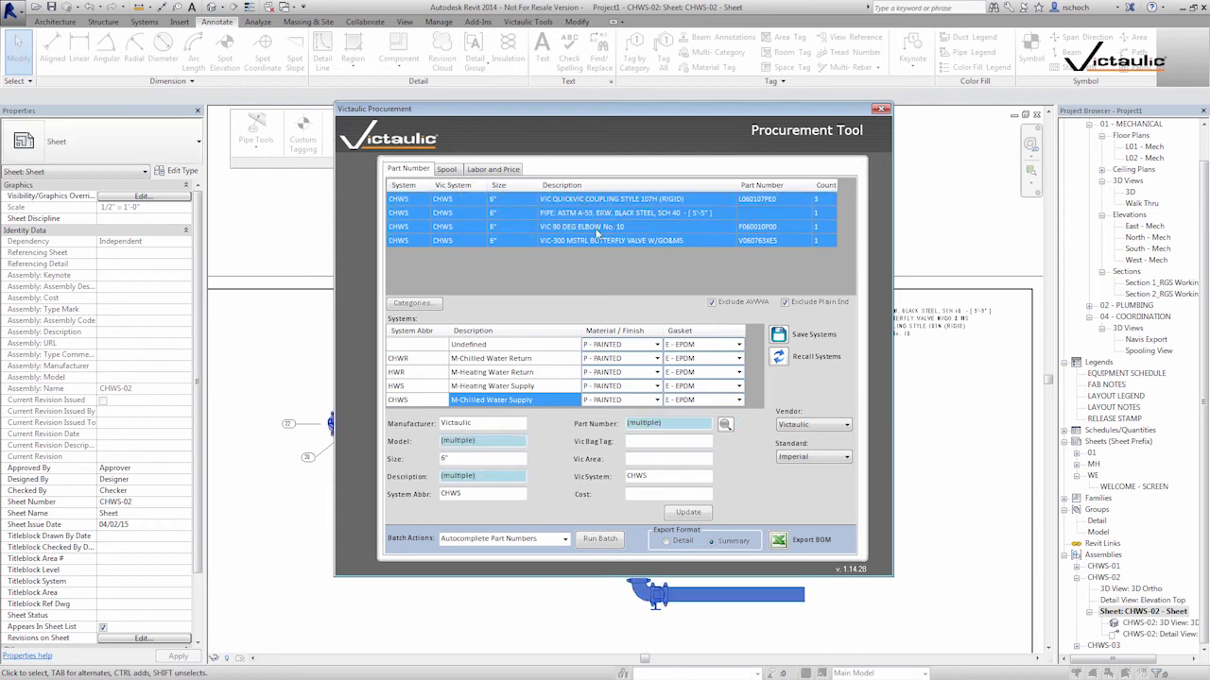
pyautogui.click(647, 460)
pyautogui.write('01')
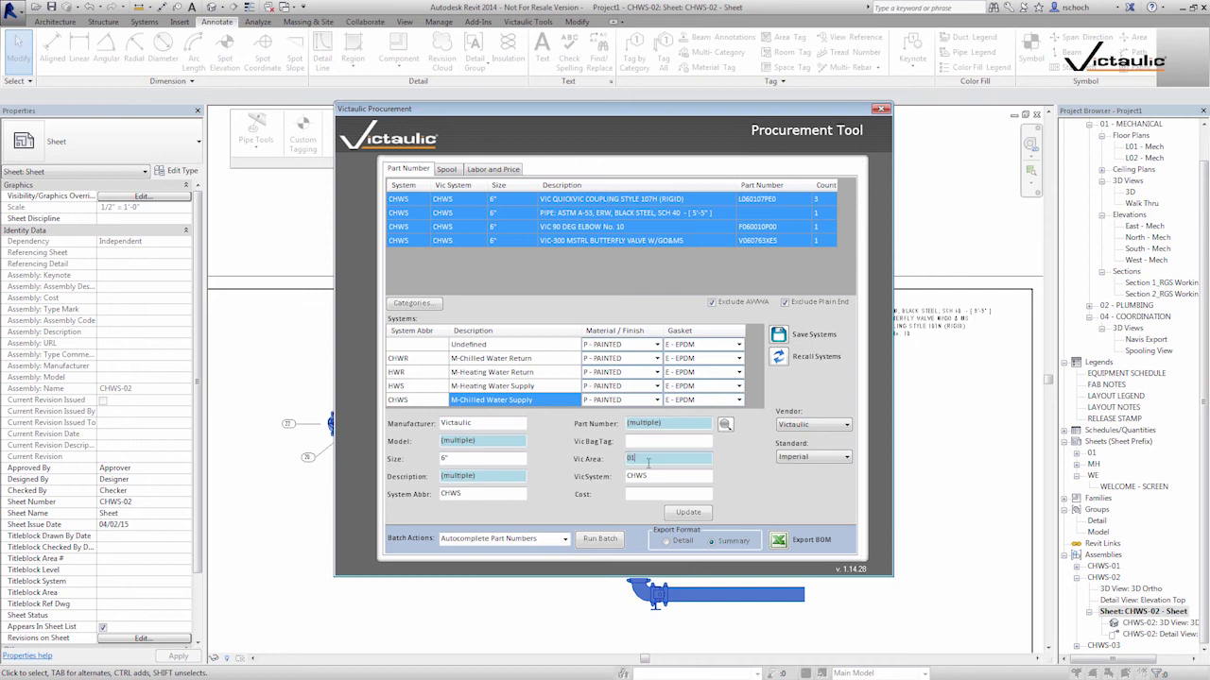
pyautogui.click(652, 441)
pyautogui.write('02')
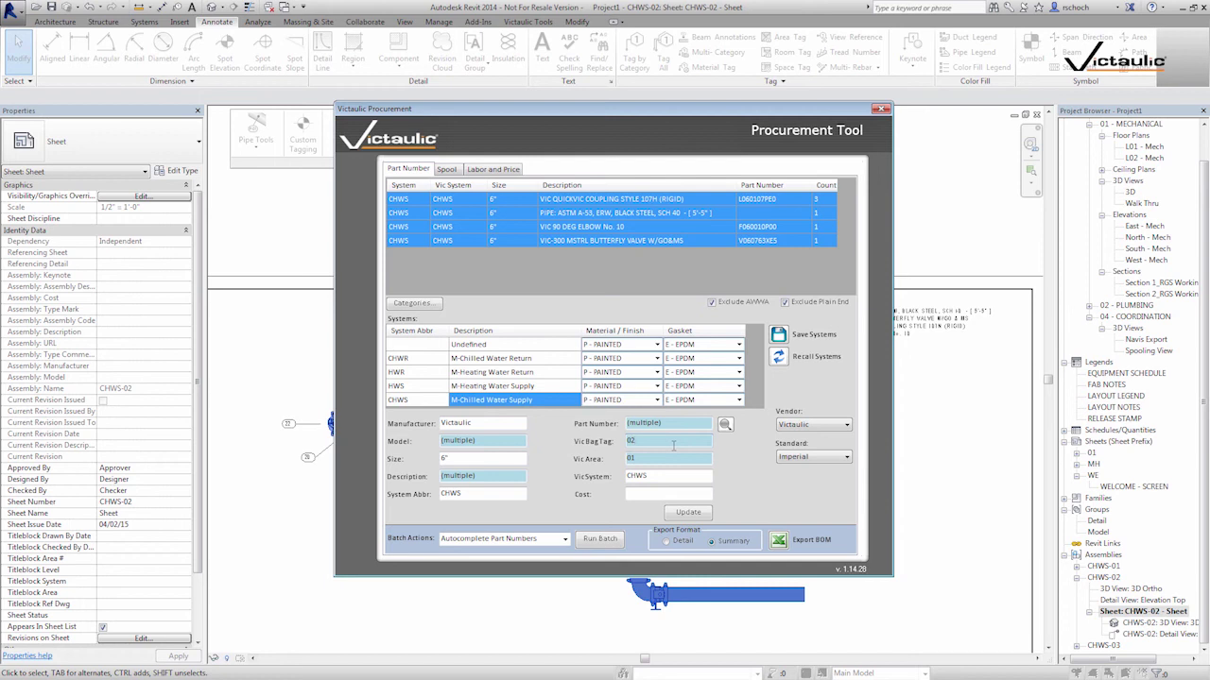
pyautogui.click(689, 515)
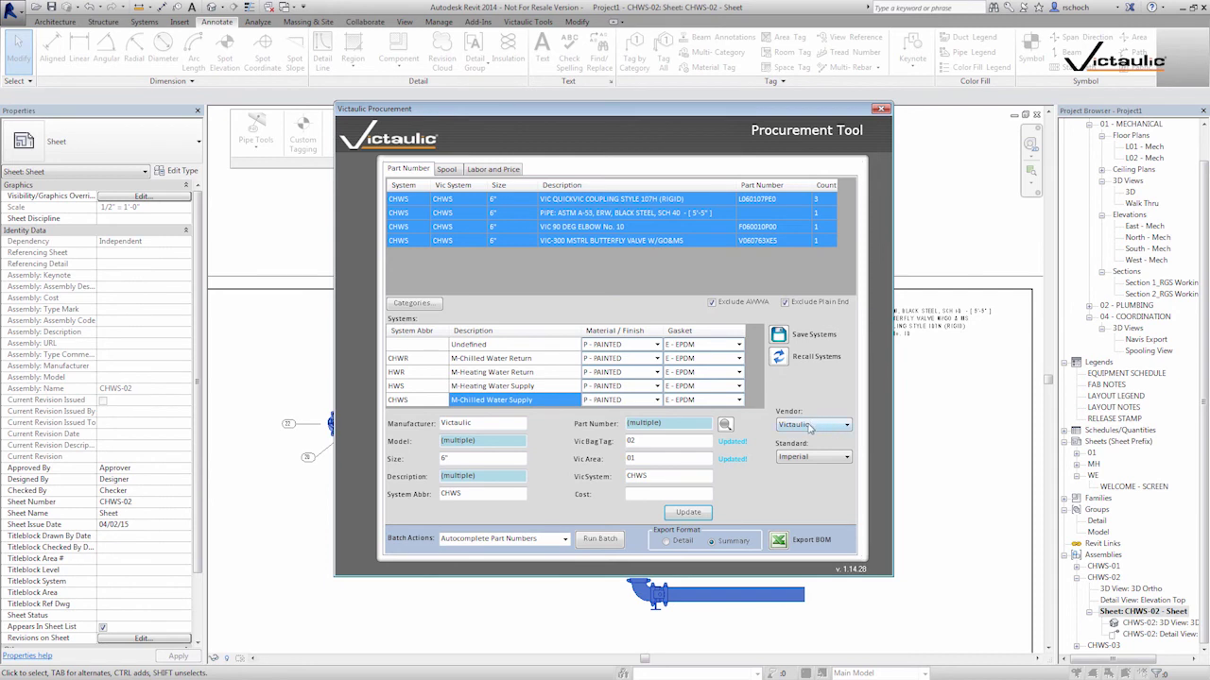
# Step: Switch the part list's standard to Metric and back to Imperial, and select the pipe item
pyautogui.click(784, 458)
pyautogui.click(794, 481)
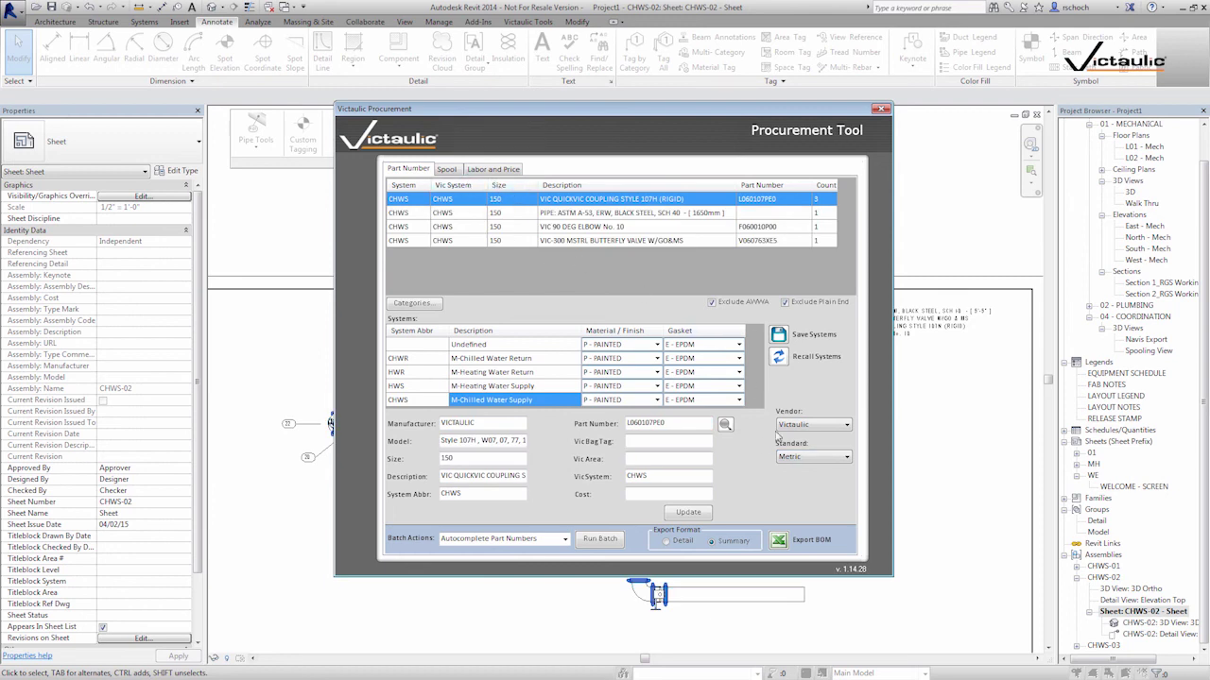
pyautogui.click(811, 457)
pyautogui.click(808, 469)
pyautogui.click(596, 214)
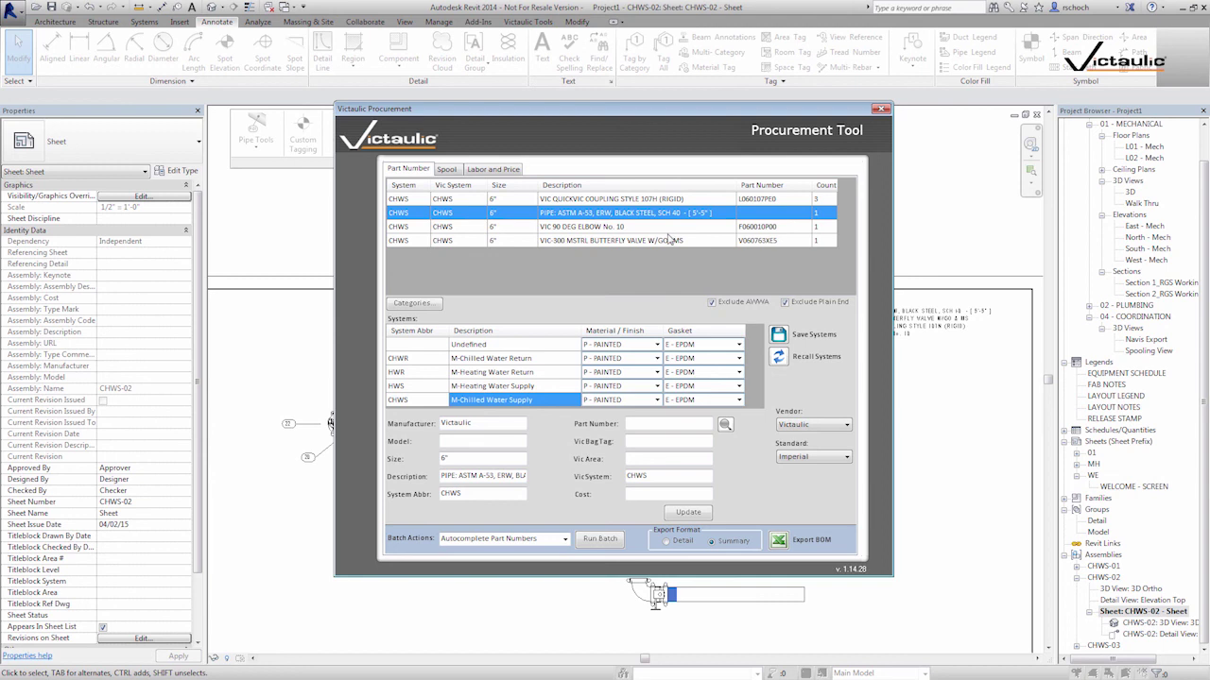
# Step: Calculate the labor and price table with a labor rate of 90 and check the category multipliers without changing them
pyautogui.click(483, 174)
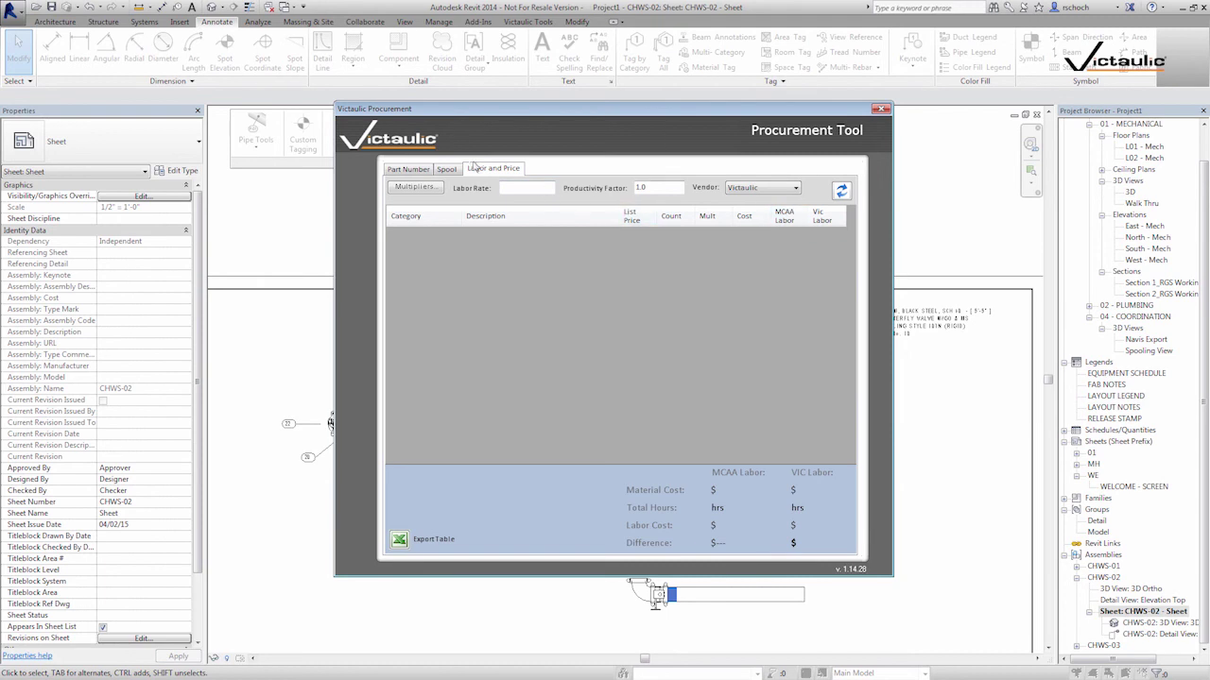
pyautogui.click(428, 170)
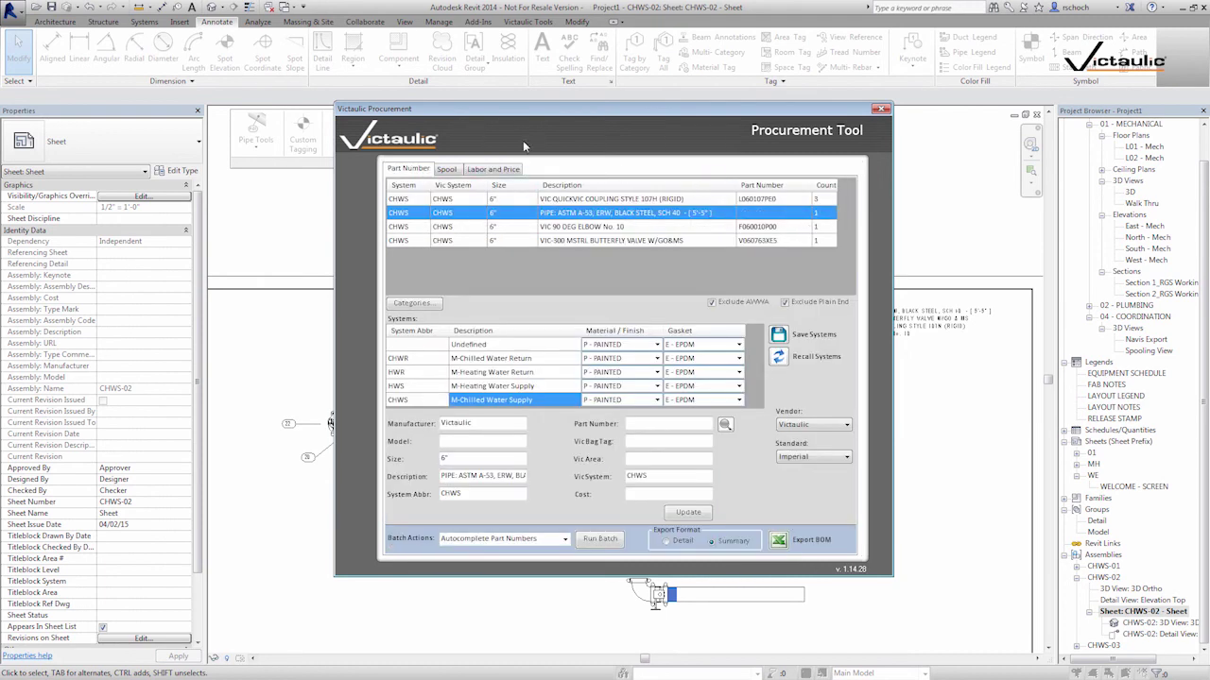
pyautogui.click(493, 172)
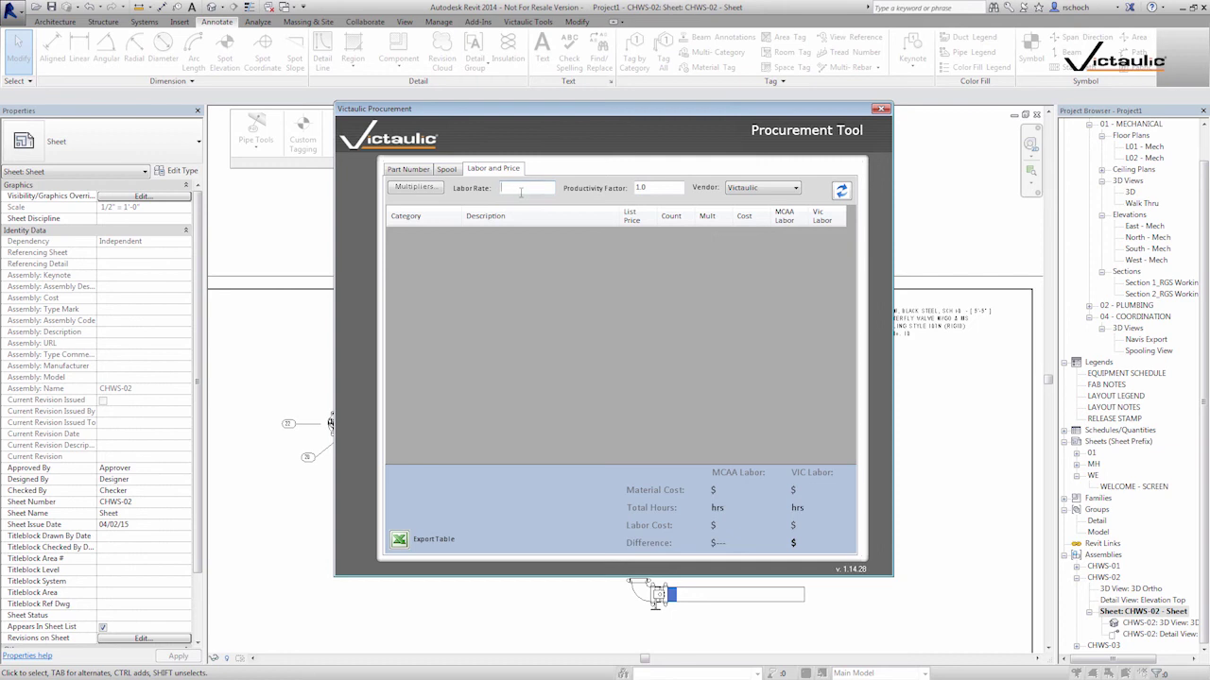
pyautogui.write('90')
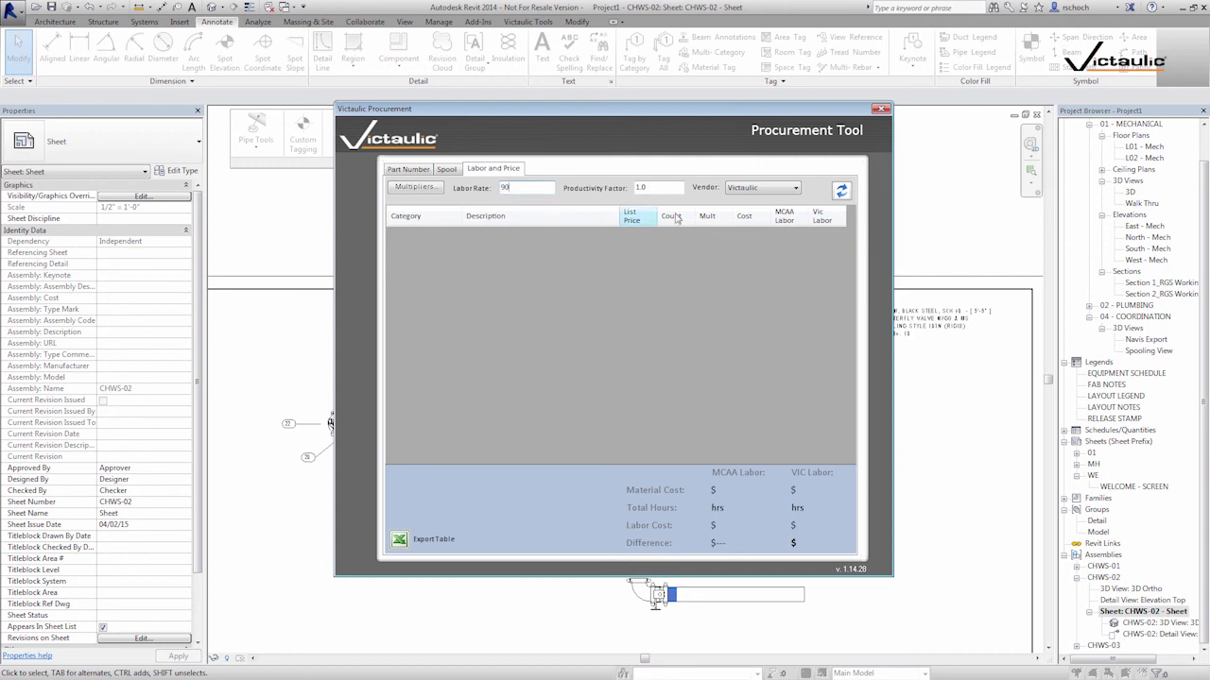
pyautogui.click(840, 190)
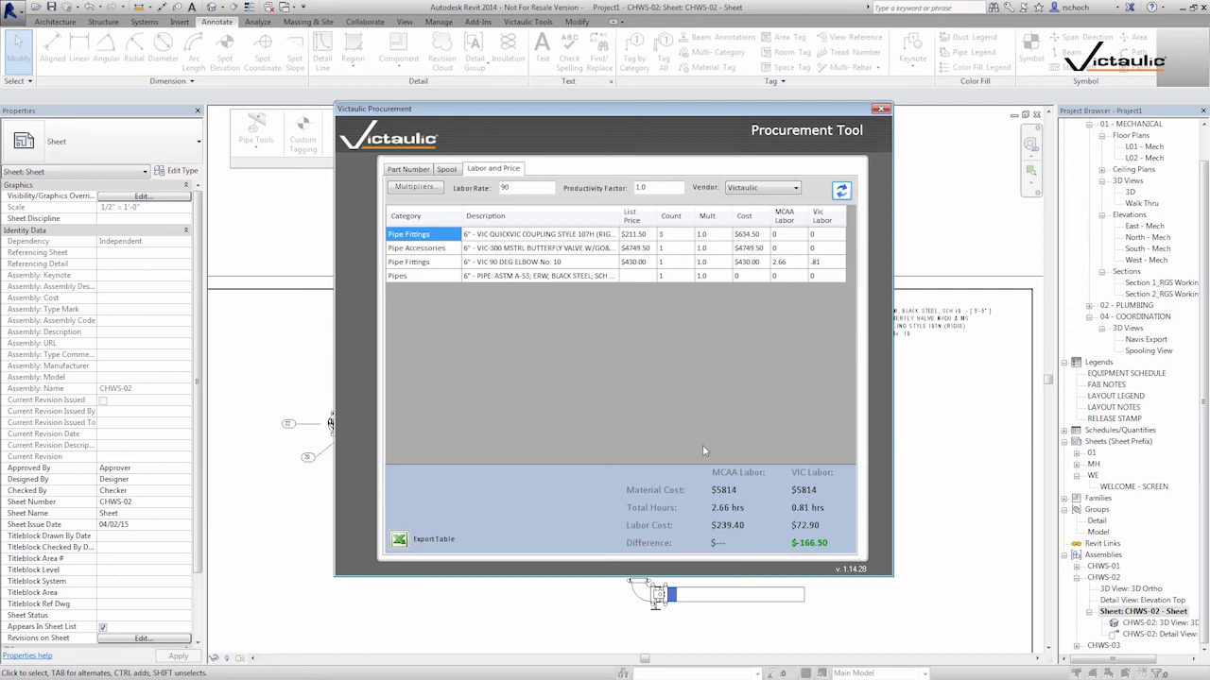
pyautogui.click(412, 187)
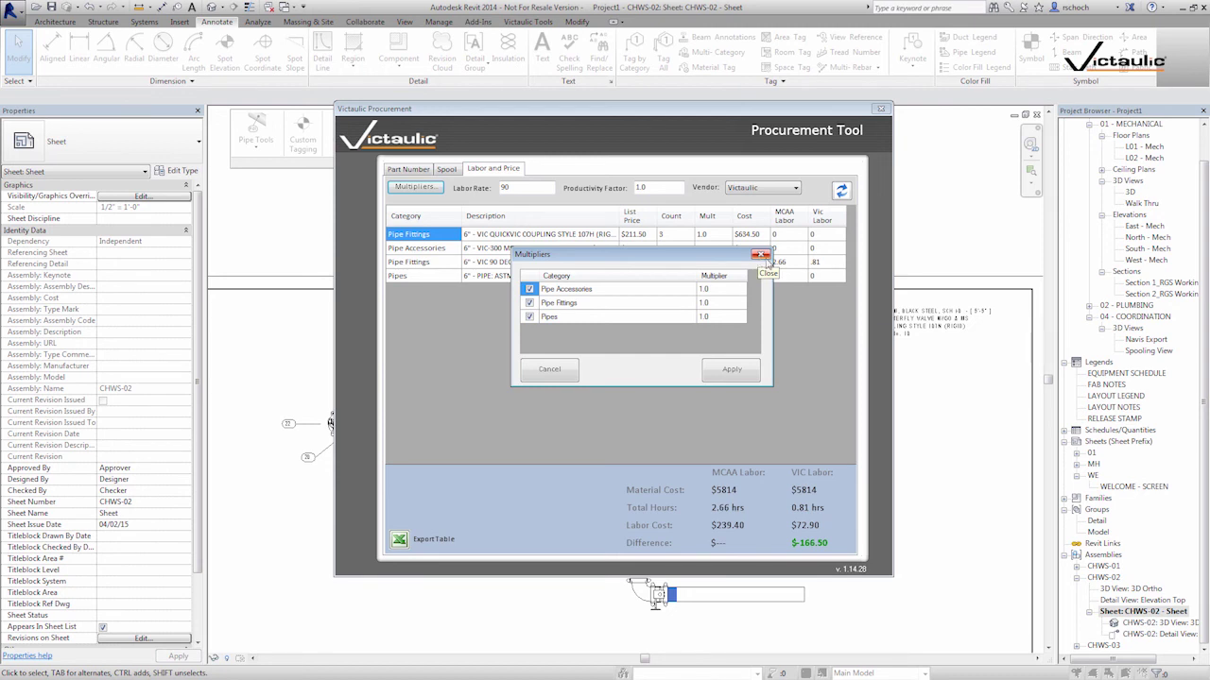
pyautogui.click(549, 372)
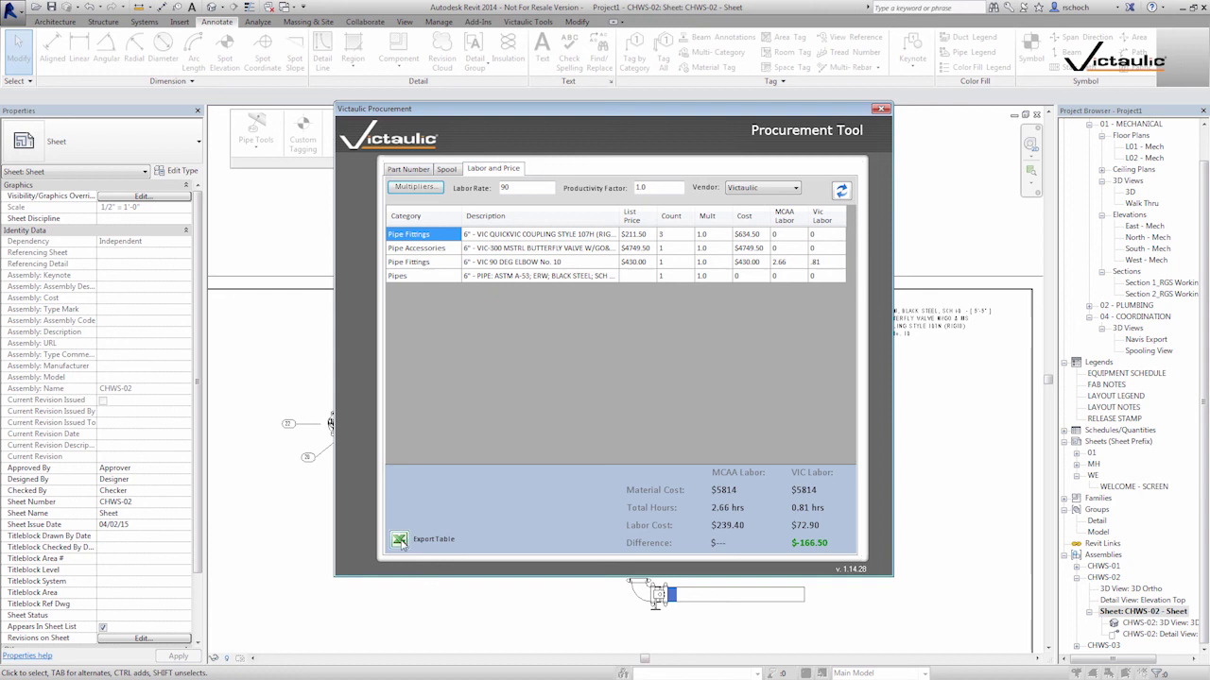
# Step: Set the part number list's export format to Detail and export the BOM as a CSV file named test
pyautogui.click(406, 169)
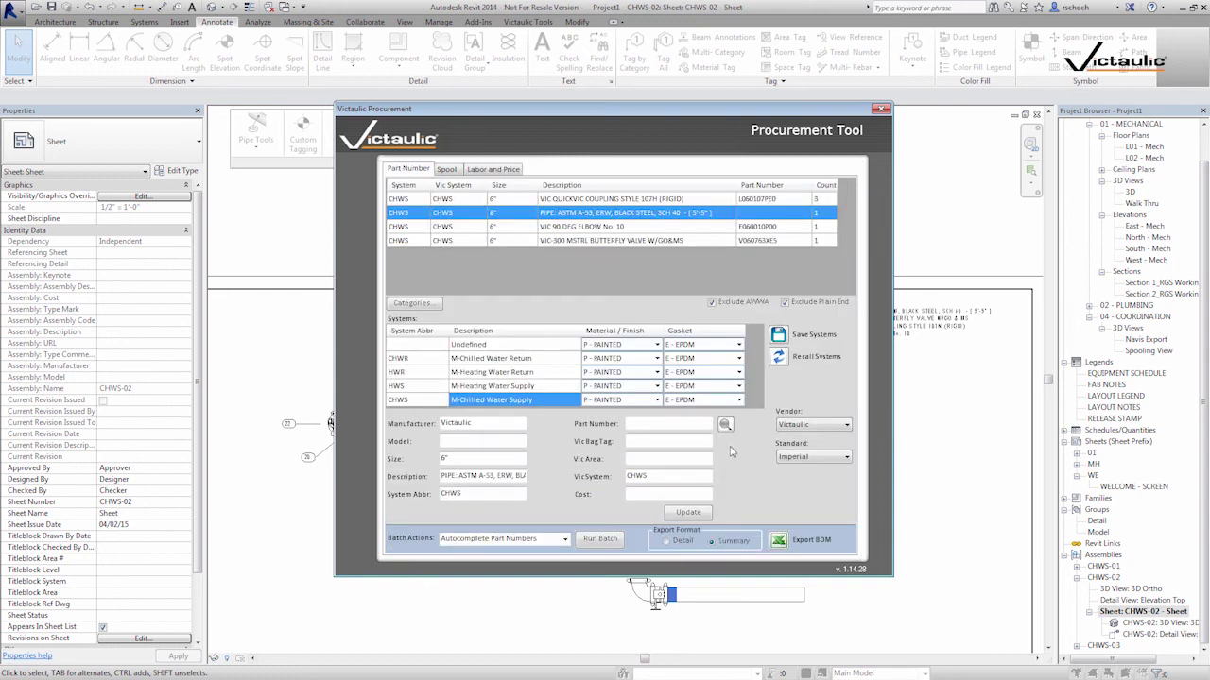
pyautogui.click(666, 542)
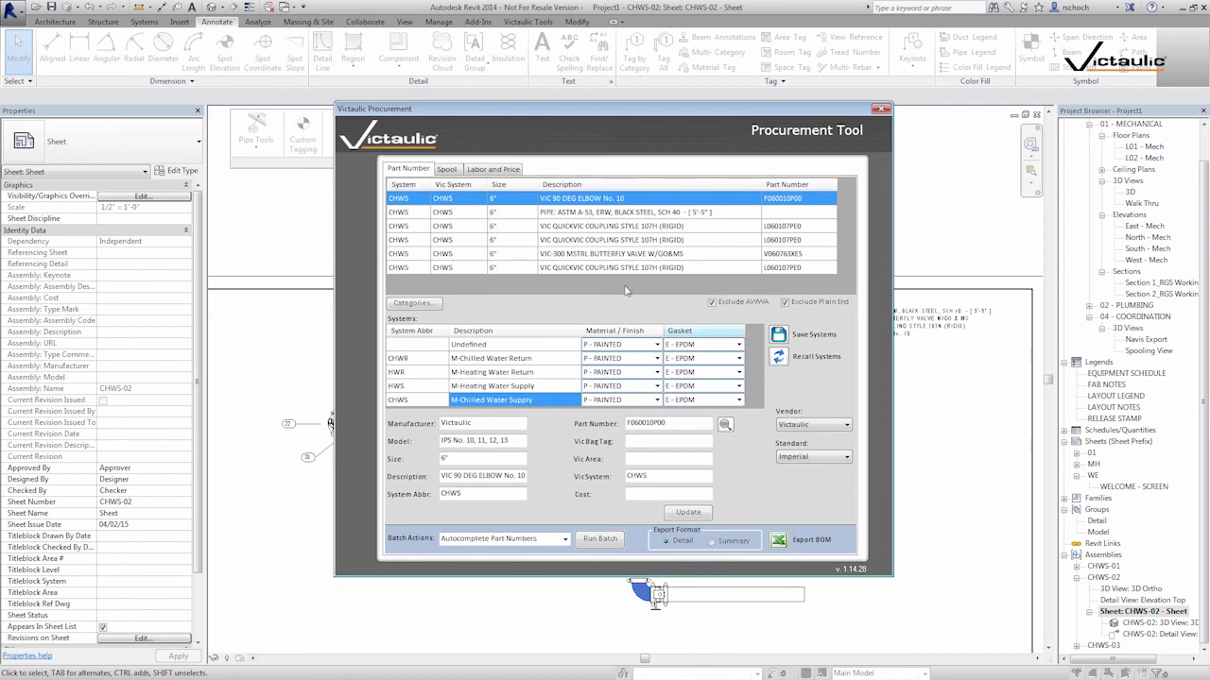
pyautogui.click(777, 542)
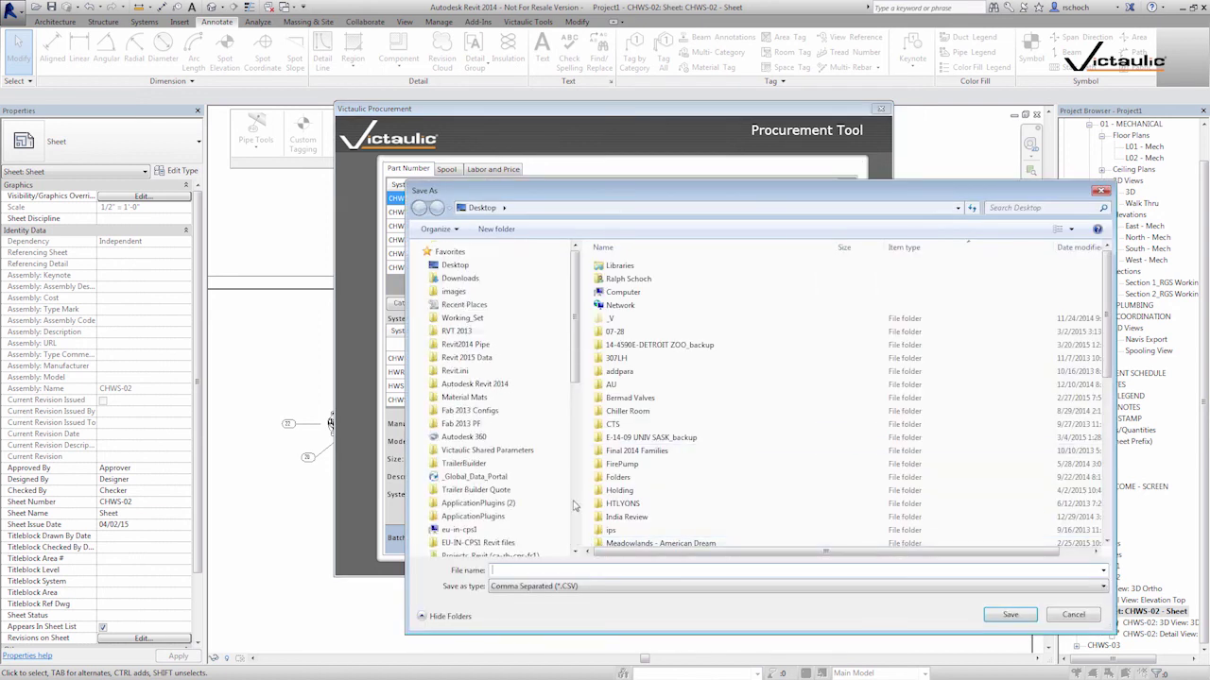
pyautogui.write('test')
pyautogui.click(1008, 615)
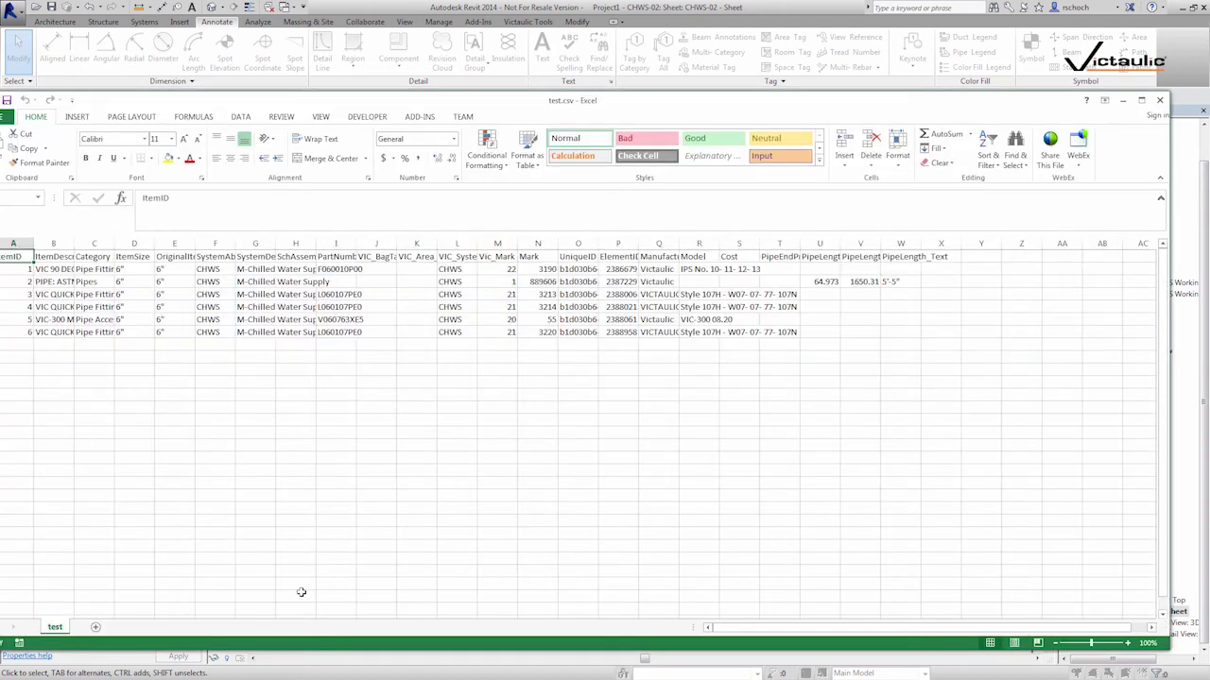
# Step: Widen the ItemDescription and Manufacturer columns in the exported test.csv to review the data, and close it without saving
pyautogui.moveTo(720, 631); pyautogui.dragTo(721, 631)
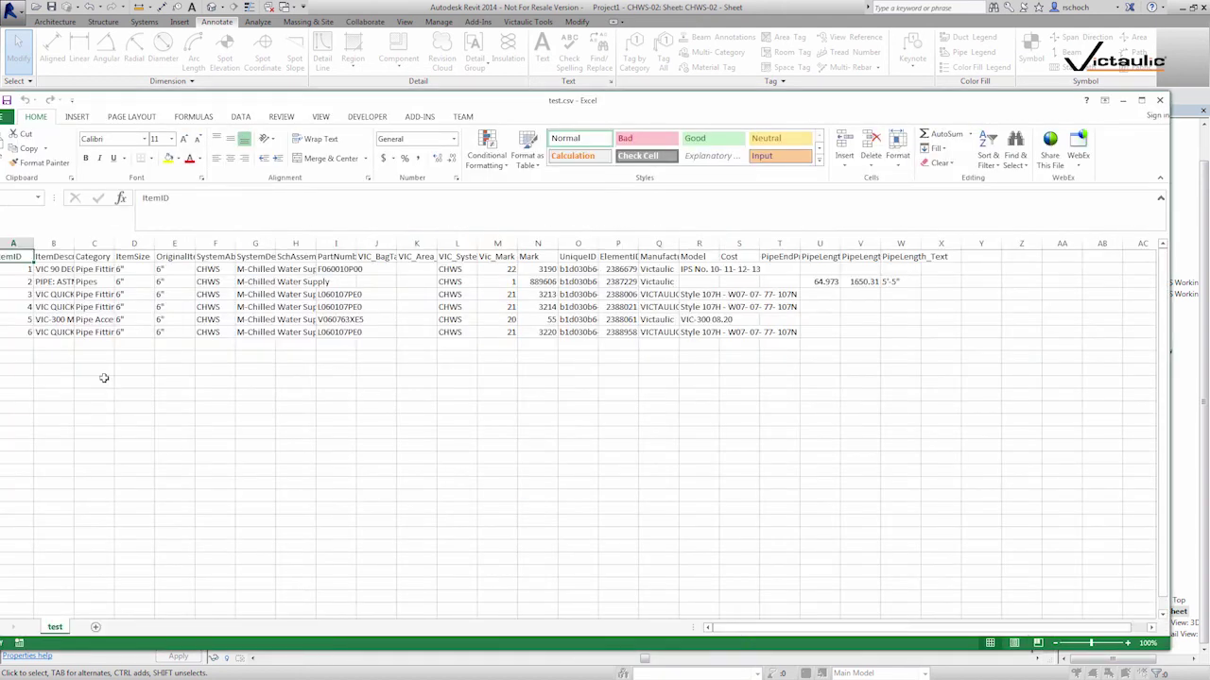
pyautogui.doubleClick(74, 245)
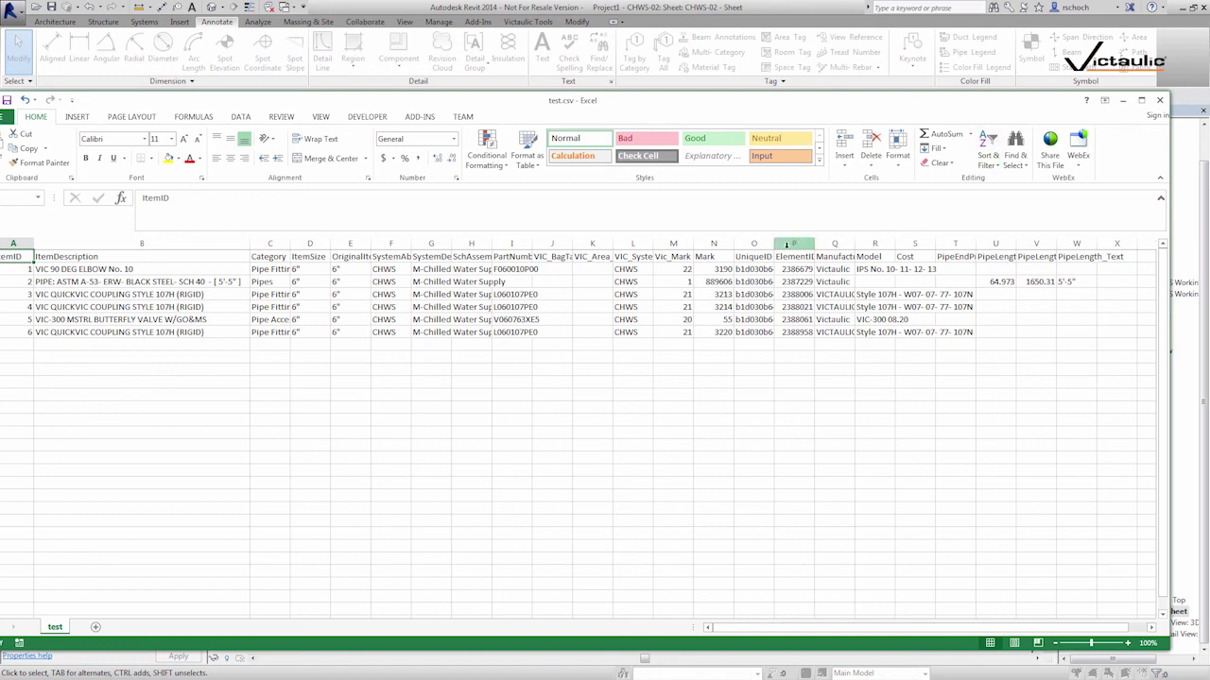
pyautogui.doubleClick(855, 248)
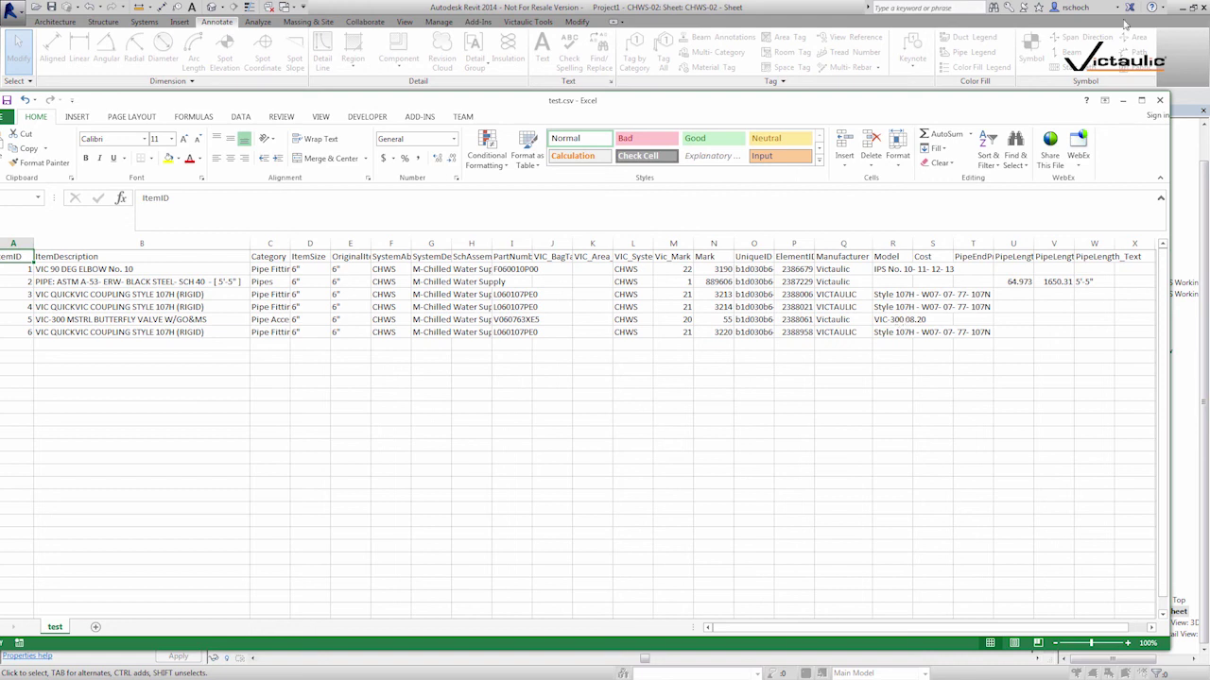
pyautogui.click(1158, 101)
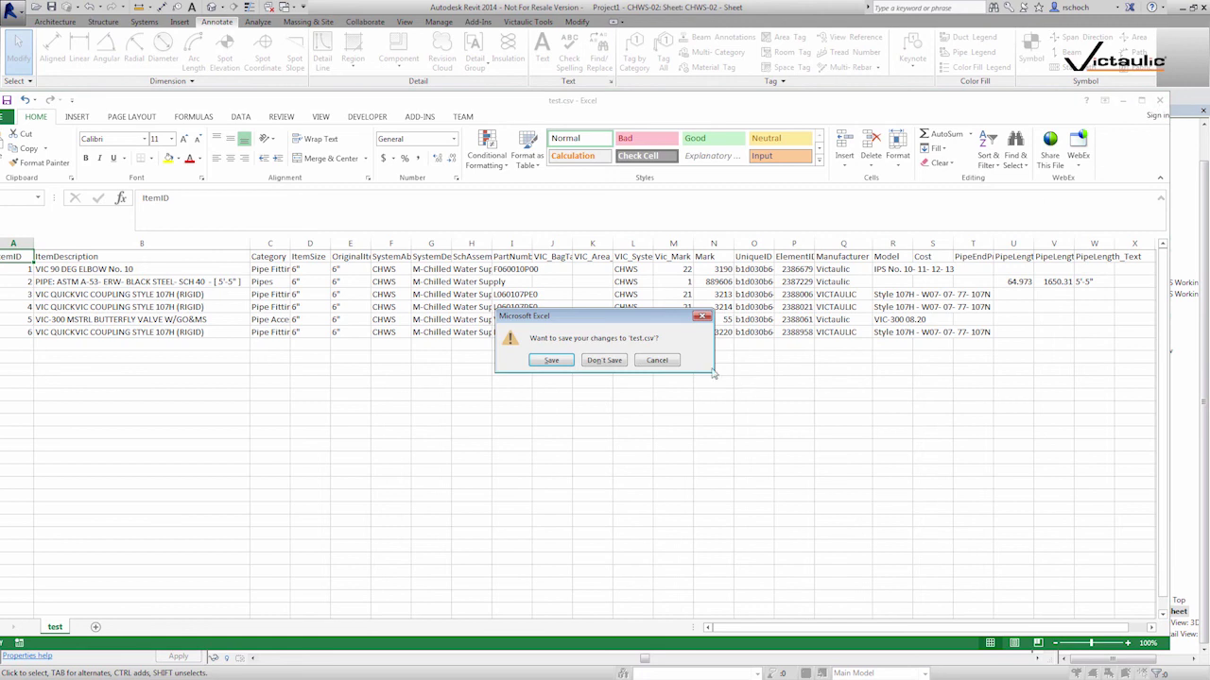
pyautogui.click(608, 365)
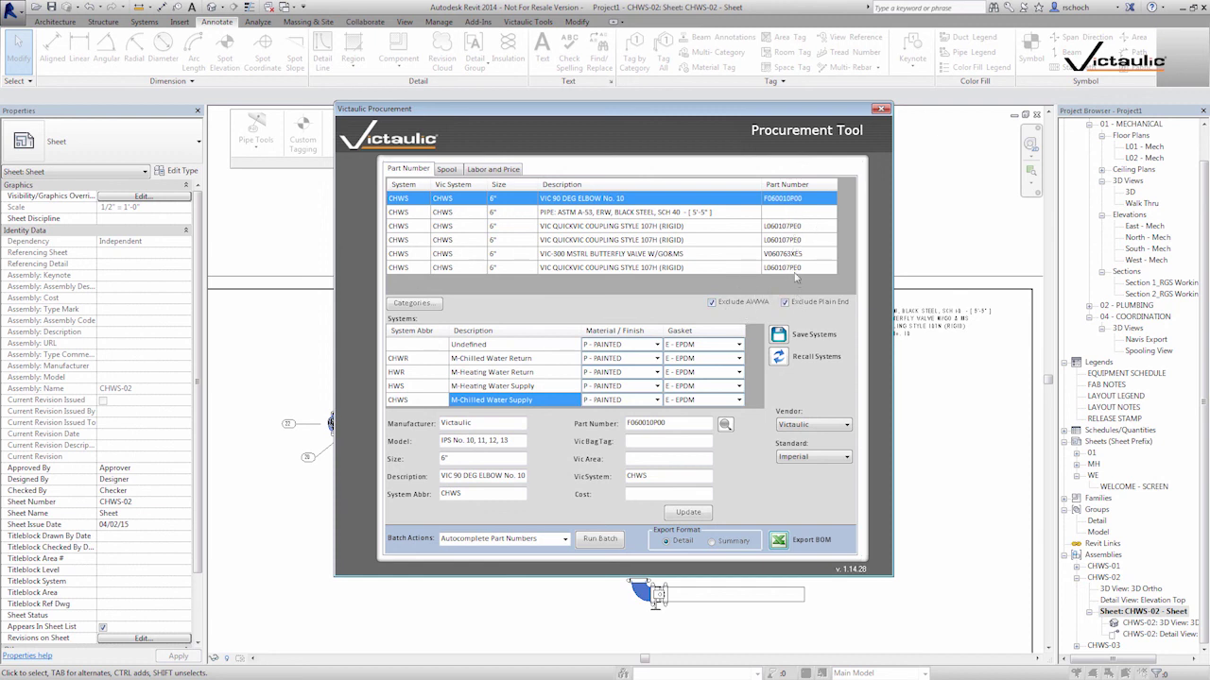
# Step: Look up the catalog part number for the first Style 107H coupling, and check the part list's category filter without changing it
pyautogui.click(786, 229)
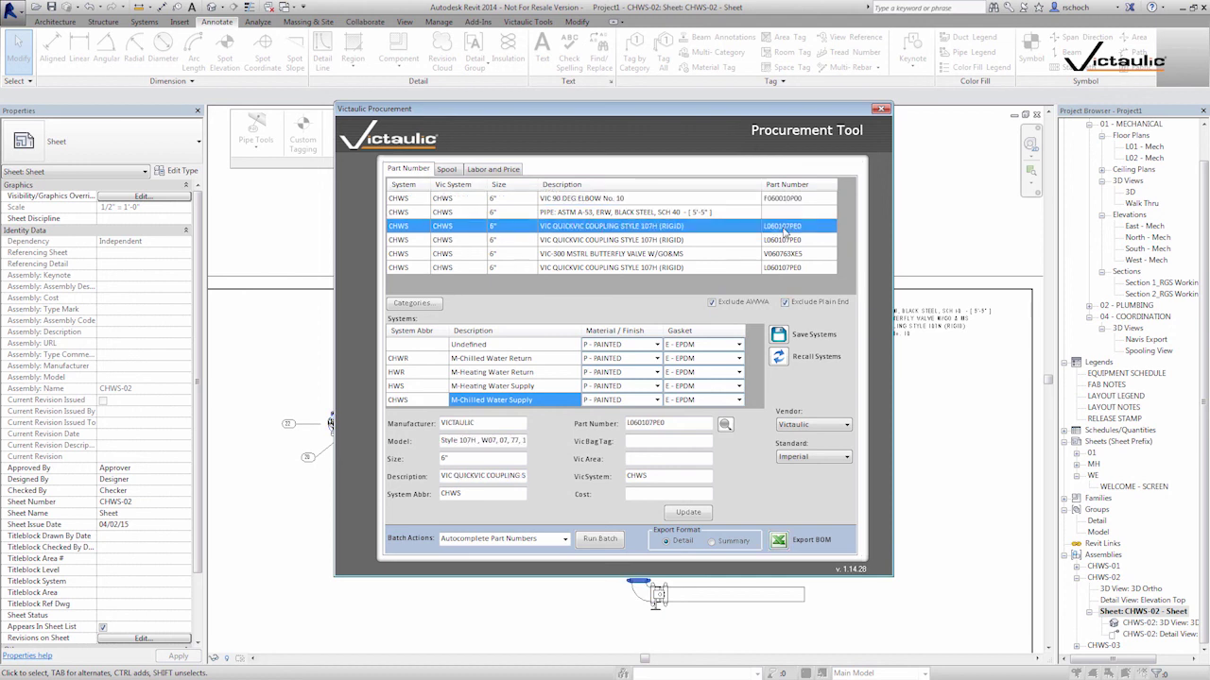
pyautogui.click(723, 426)
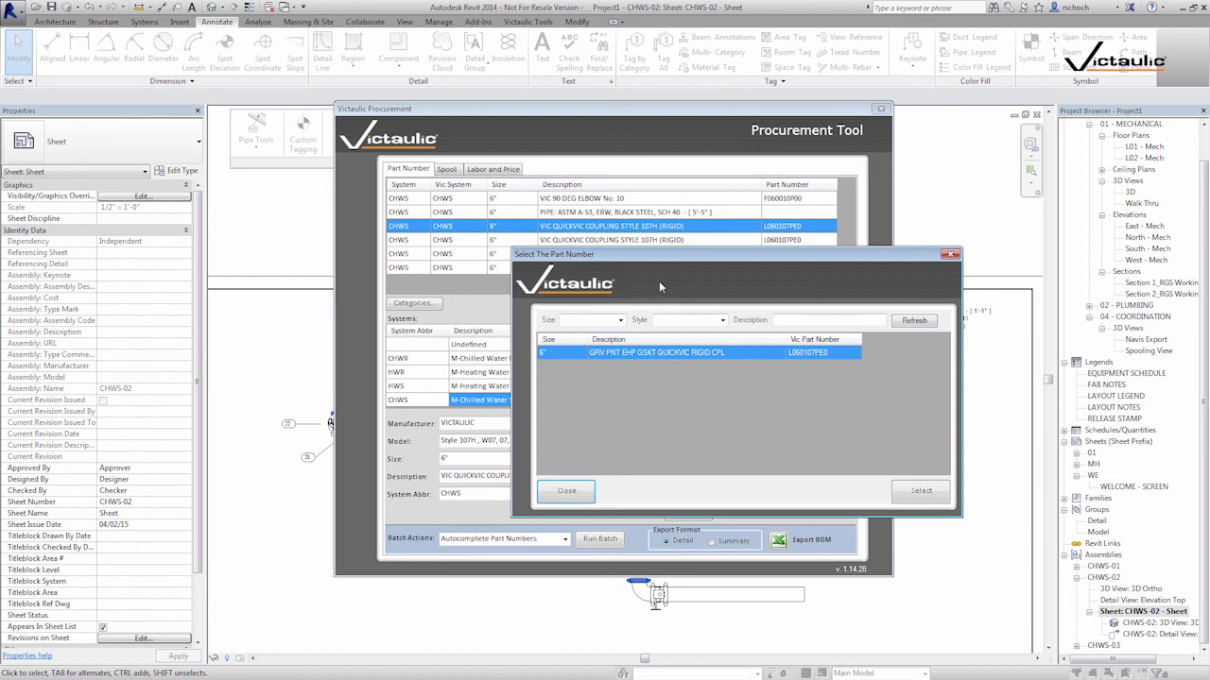
pyautogui.click(566, 490)
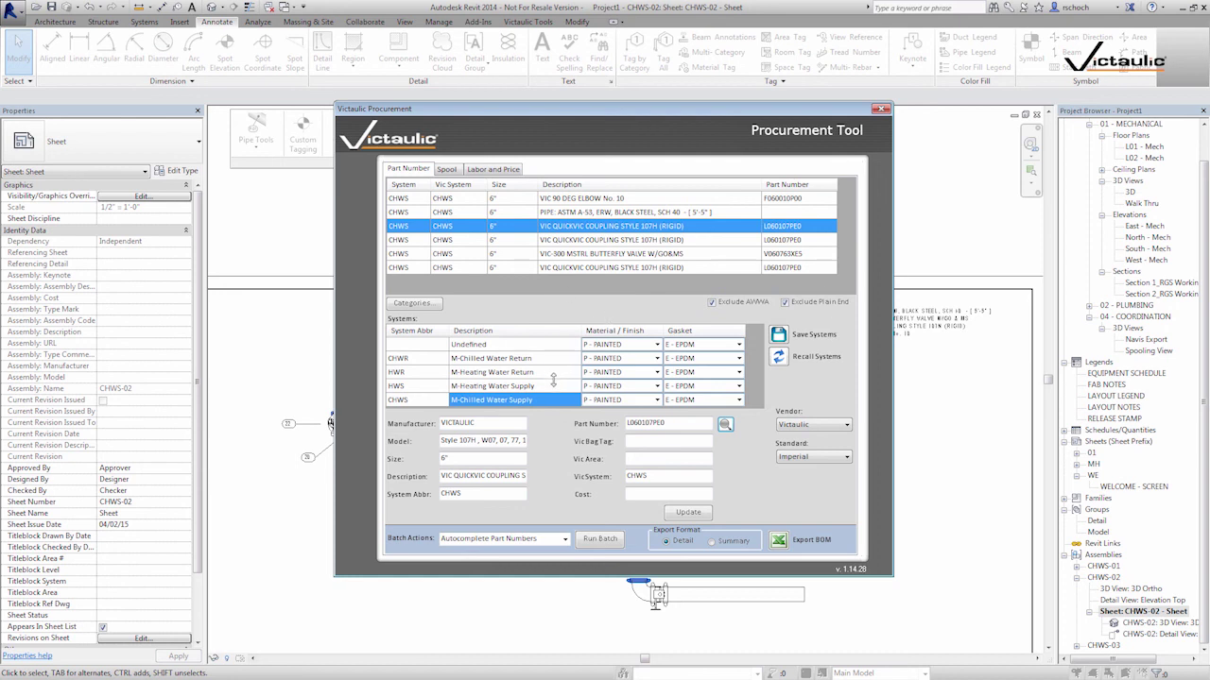
pyautogui.click(410, 305)
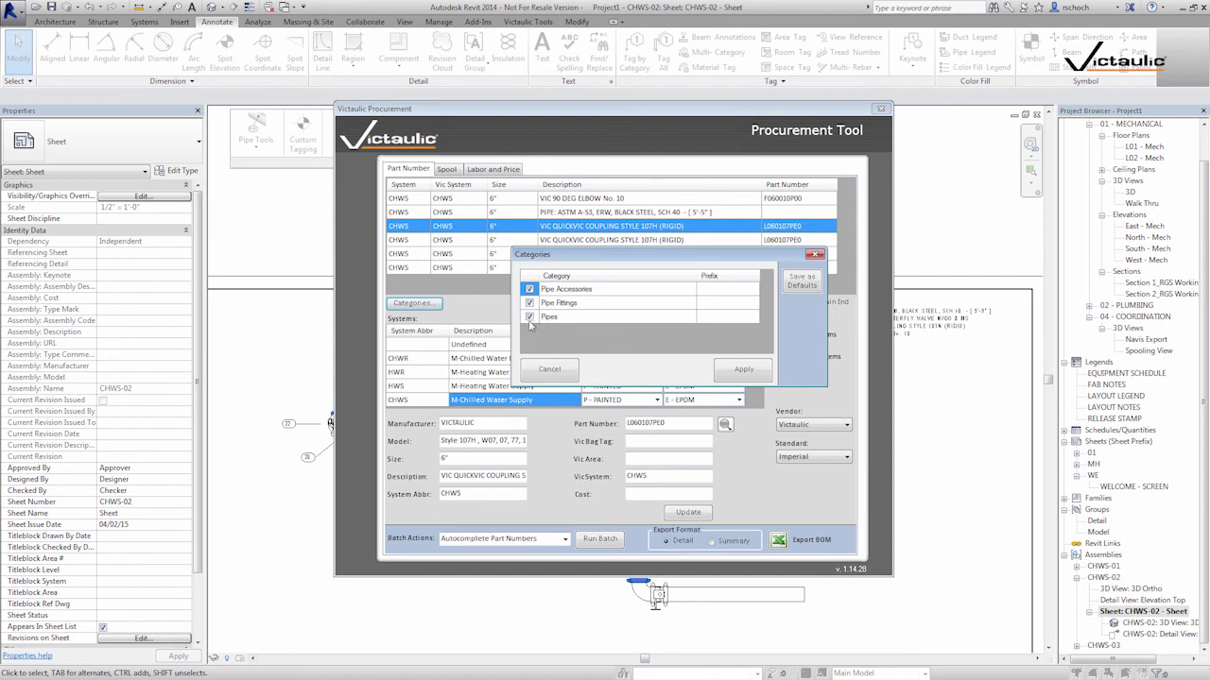
pyautogui.click(561, 370)
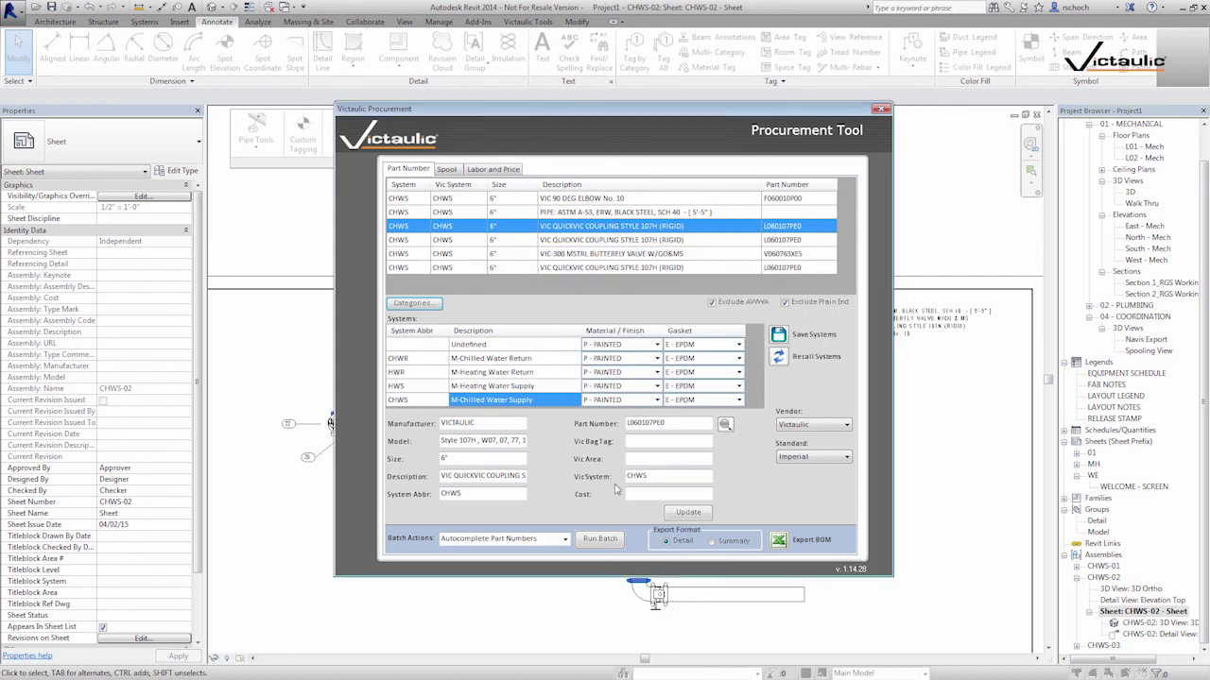
# Step: Review the labor and price table, the part number list and the spool list, and close the Procurement Tool
pyautogui.click(449, 170)
pyautogui.click(487, 170)
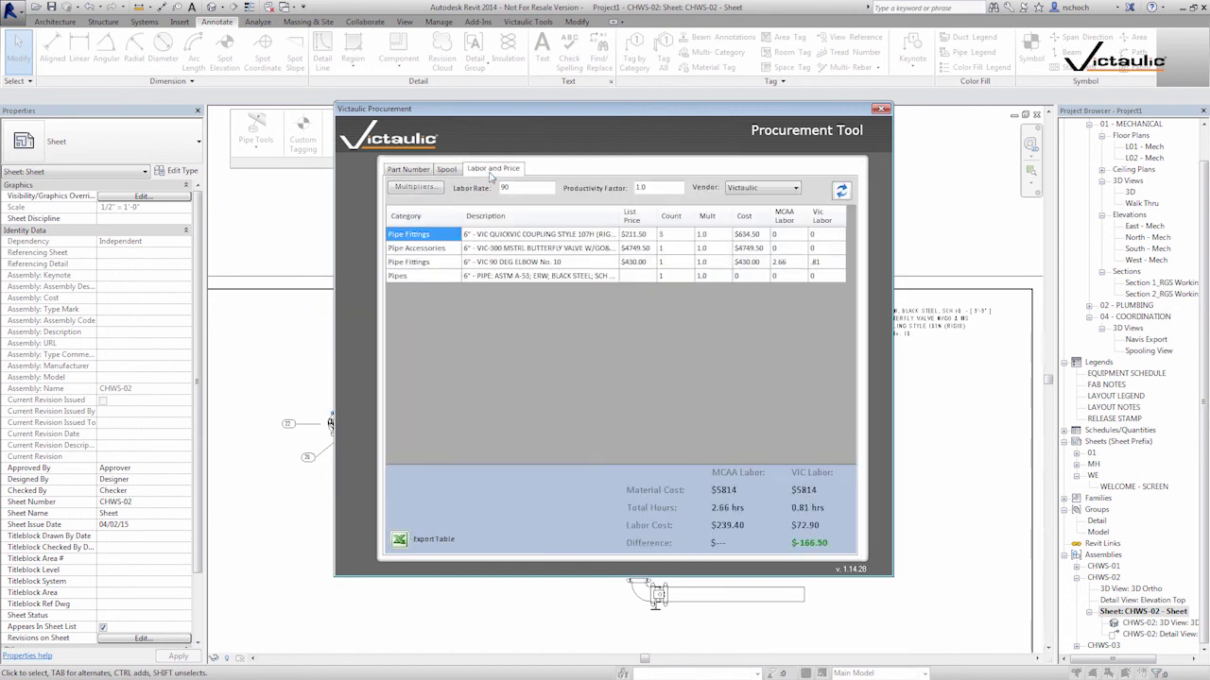
pyautogui.click(412, 171)
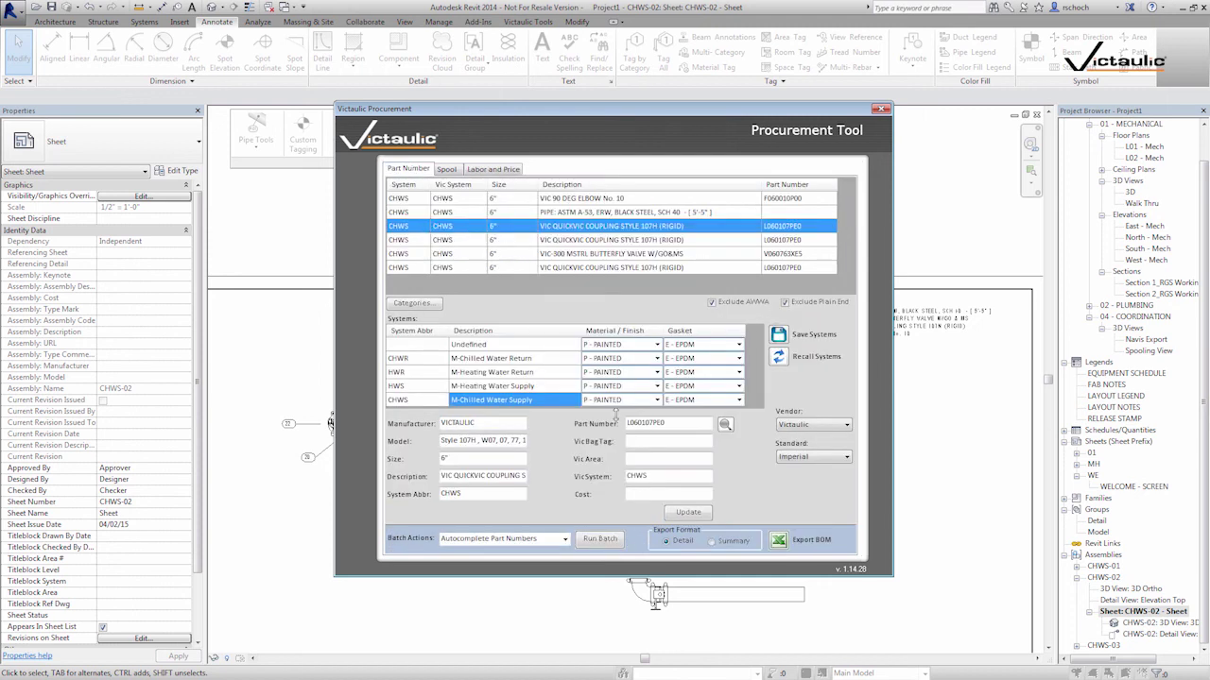
pyautogui.click(444, 170)
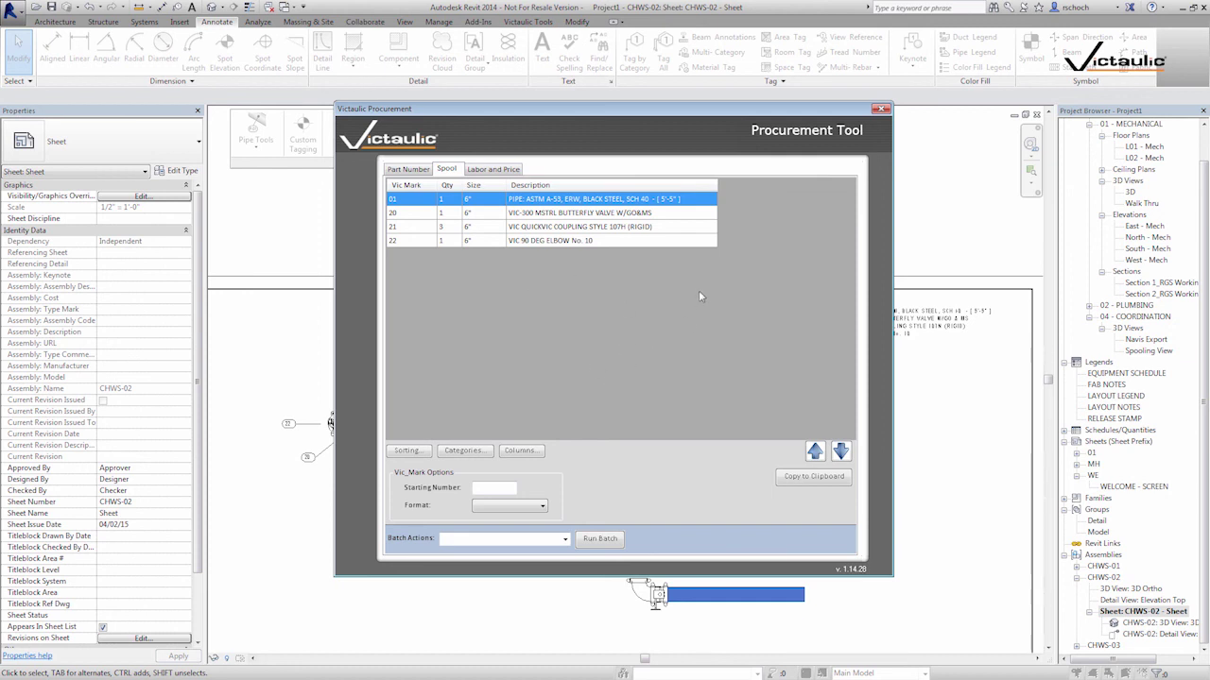
pyautogui.click(880, 110)
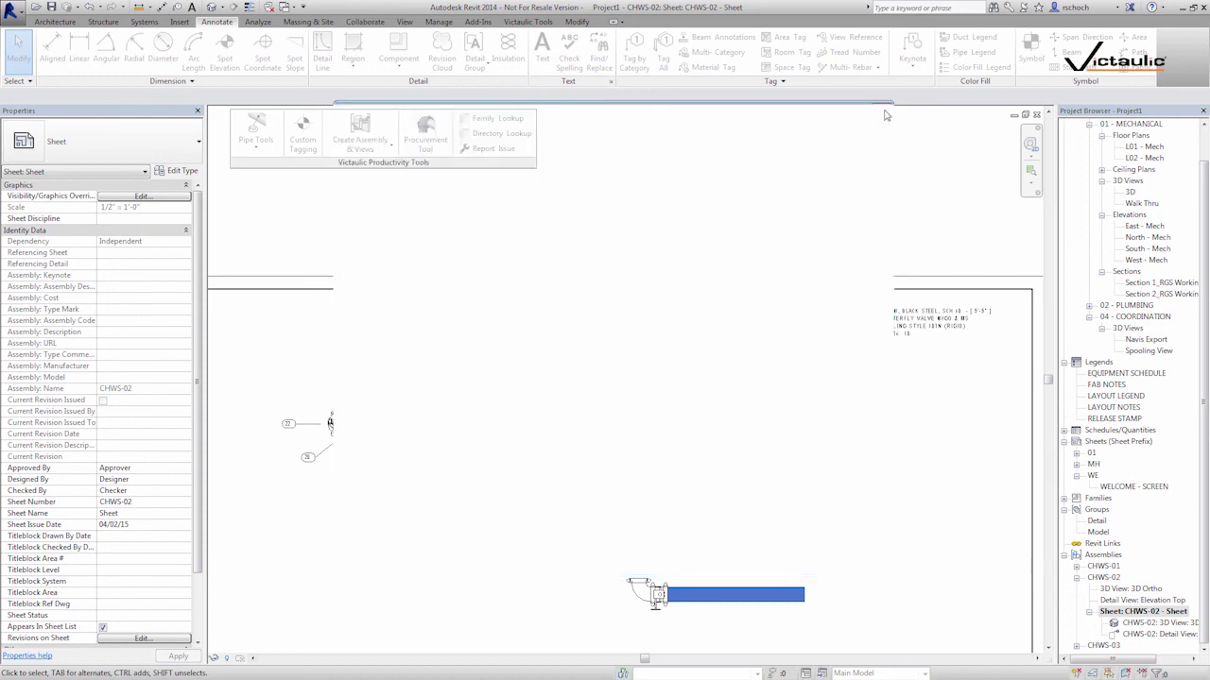